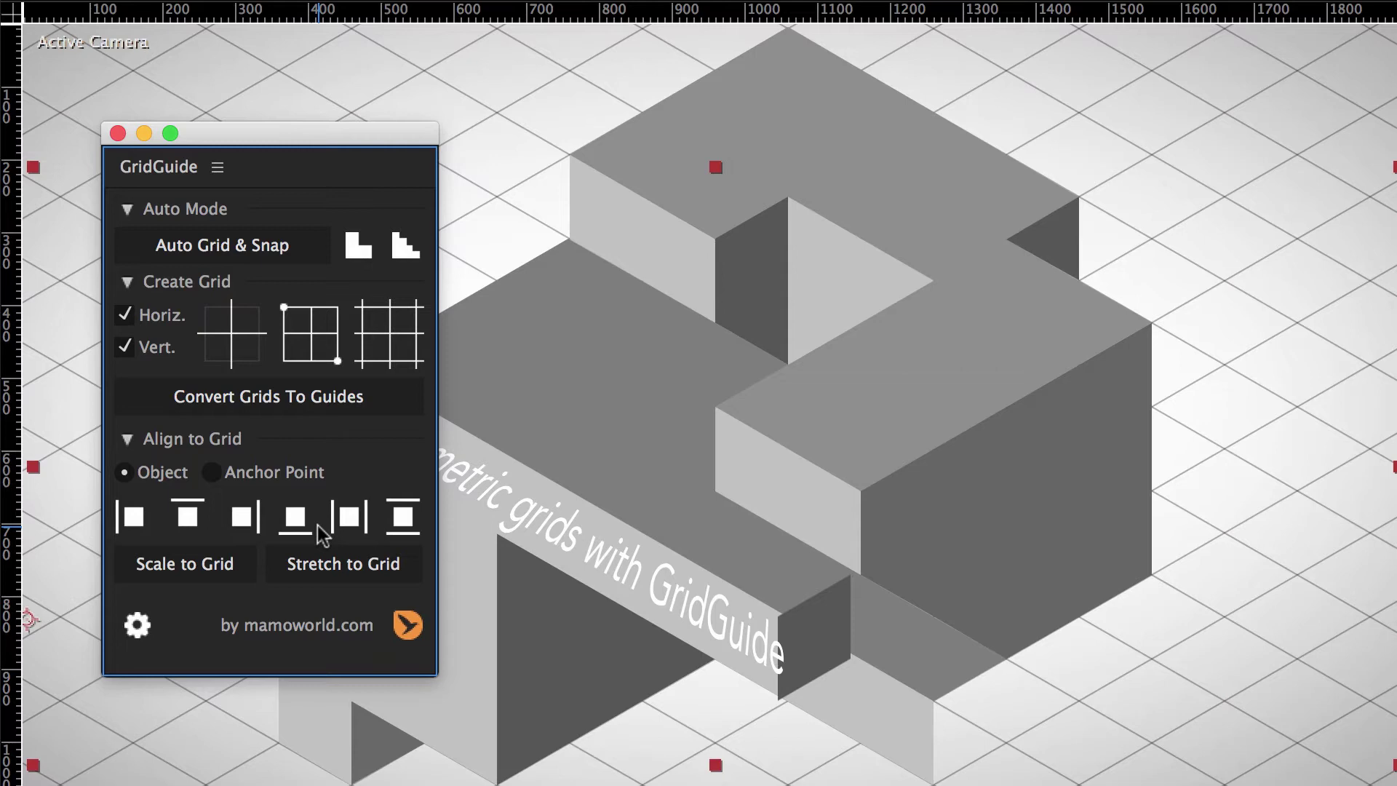
Step: Align the dark box face's bottom, top and right to the grid, then shift it one column right
{"action": "left_click", "coordinate": [816, 633]}
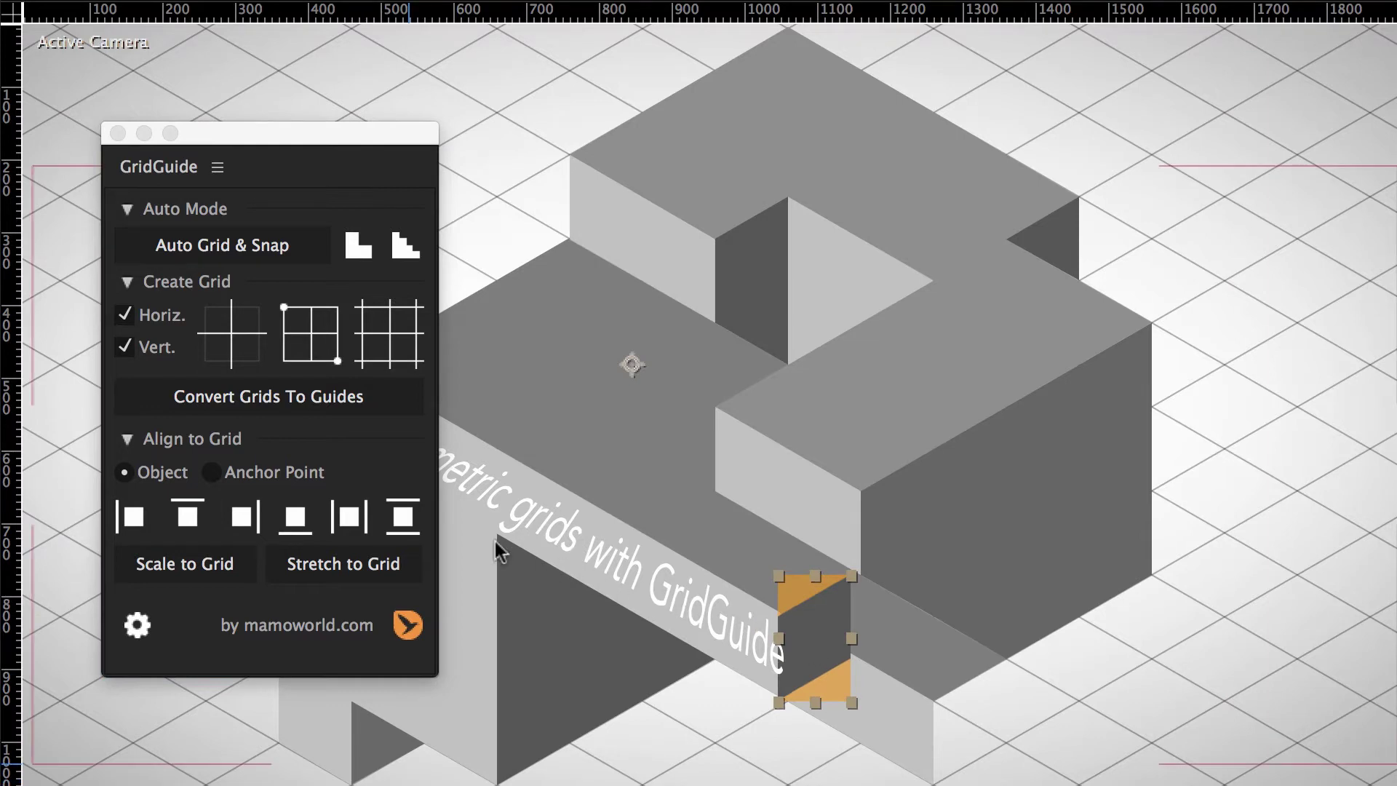
{"action": "left_click", "coordinate": [304, 530]}
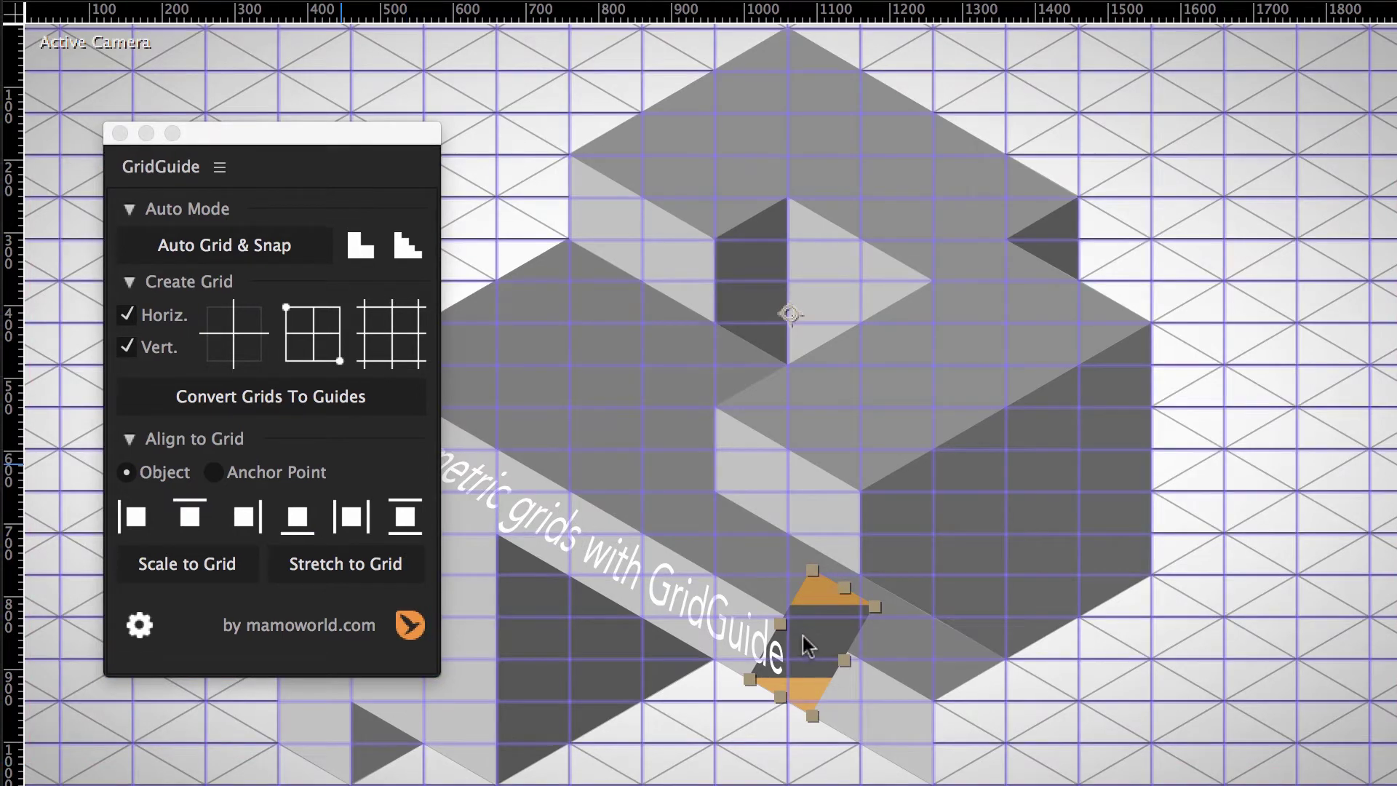
{"action": "left_click", "coordinate": [310, 519]}
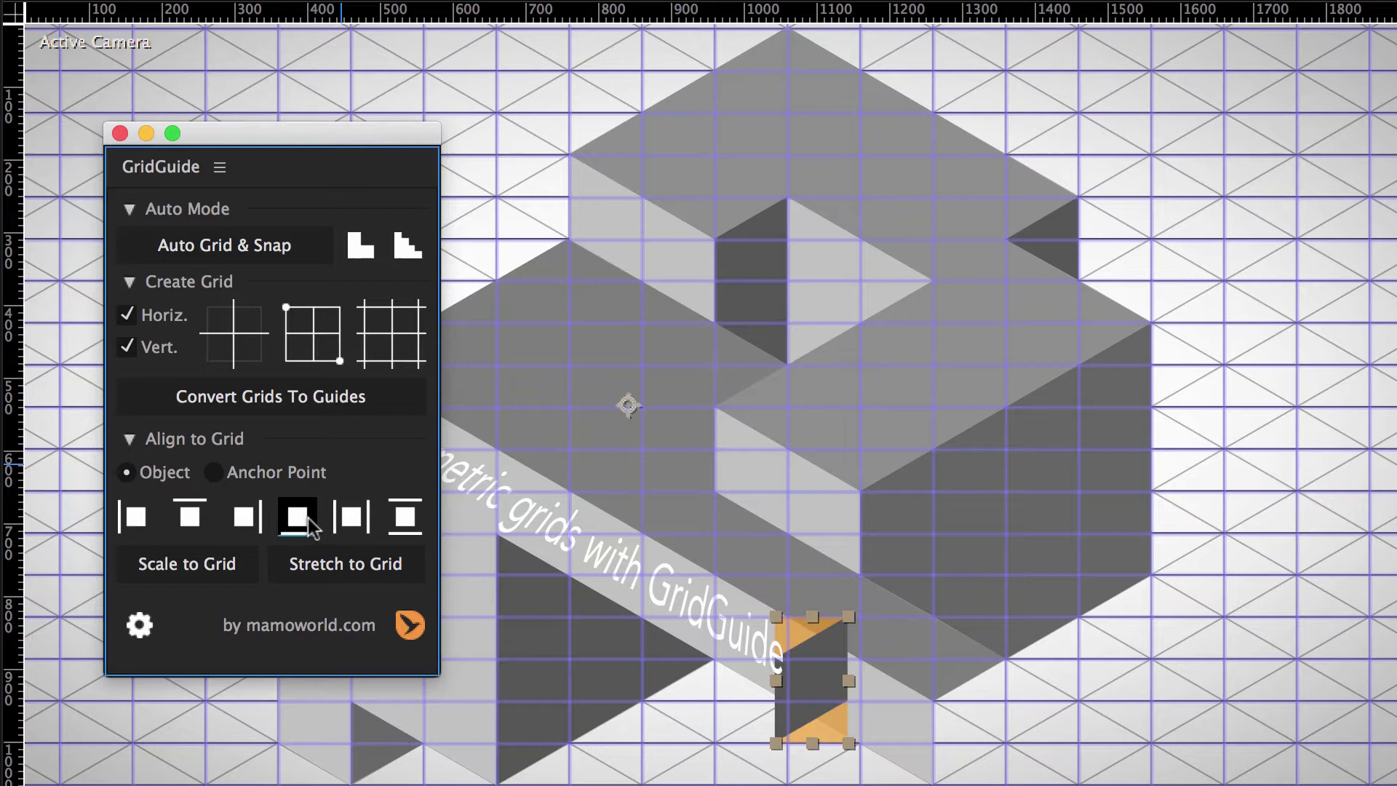
{"action": "left_click", "coordinate": [189, 518]}
{"action": "left_click", "coordinate": [244, 520]}
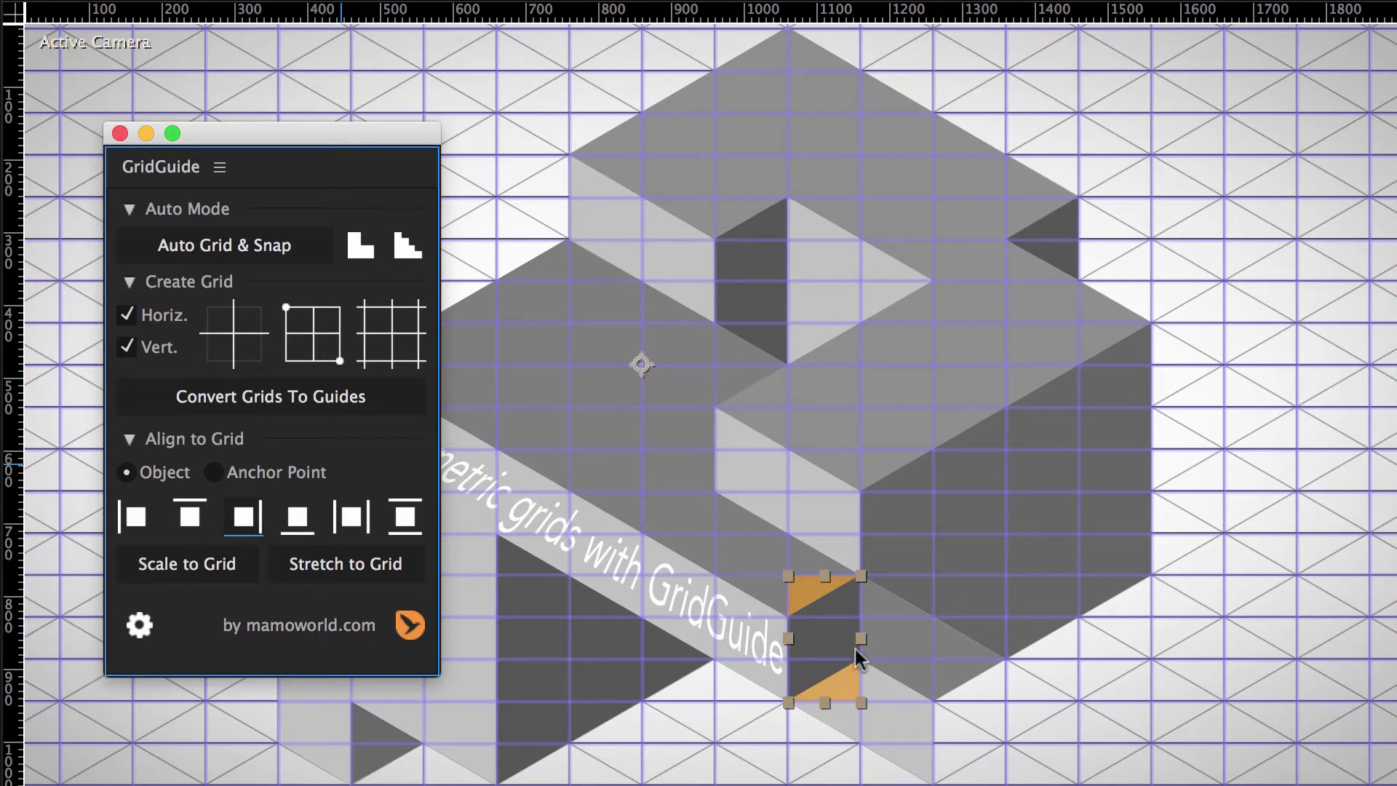
{"action": "left_click_drag", "start_coordinate": [858, 659], "coordinate": [968, 733]}
Step: Draw a dark four-cornered face on the grey block's top with the Pen tool
{"action": "key", "text": "super+shift+a"}
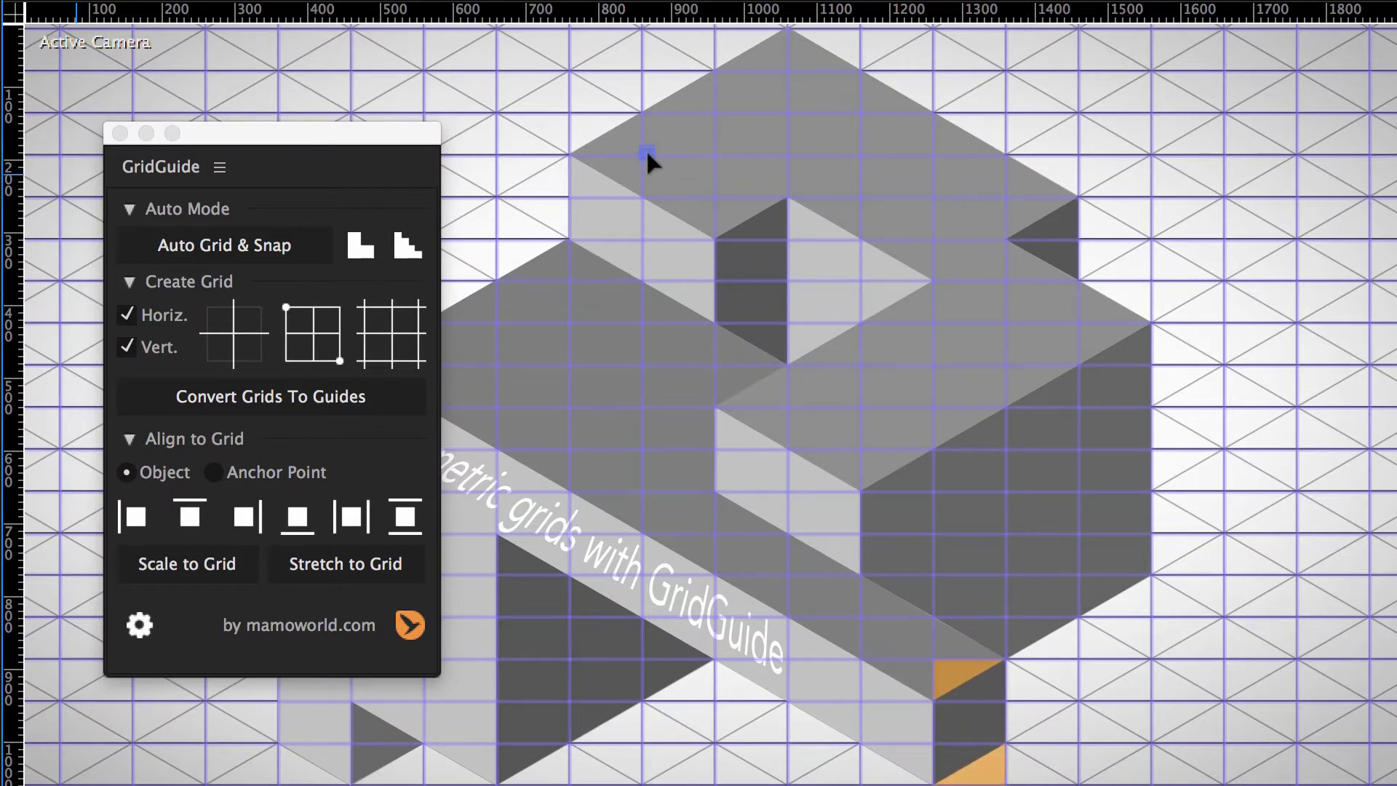
{"action": "left_click", "coordinate": [714, 196]}
{"action": "left_click", "coordinate": [786, 154]}
{"action": "left_click", "coordinate": [786, 71]}
{"action": "left_click", "coordinate": [646, 153]}
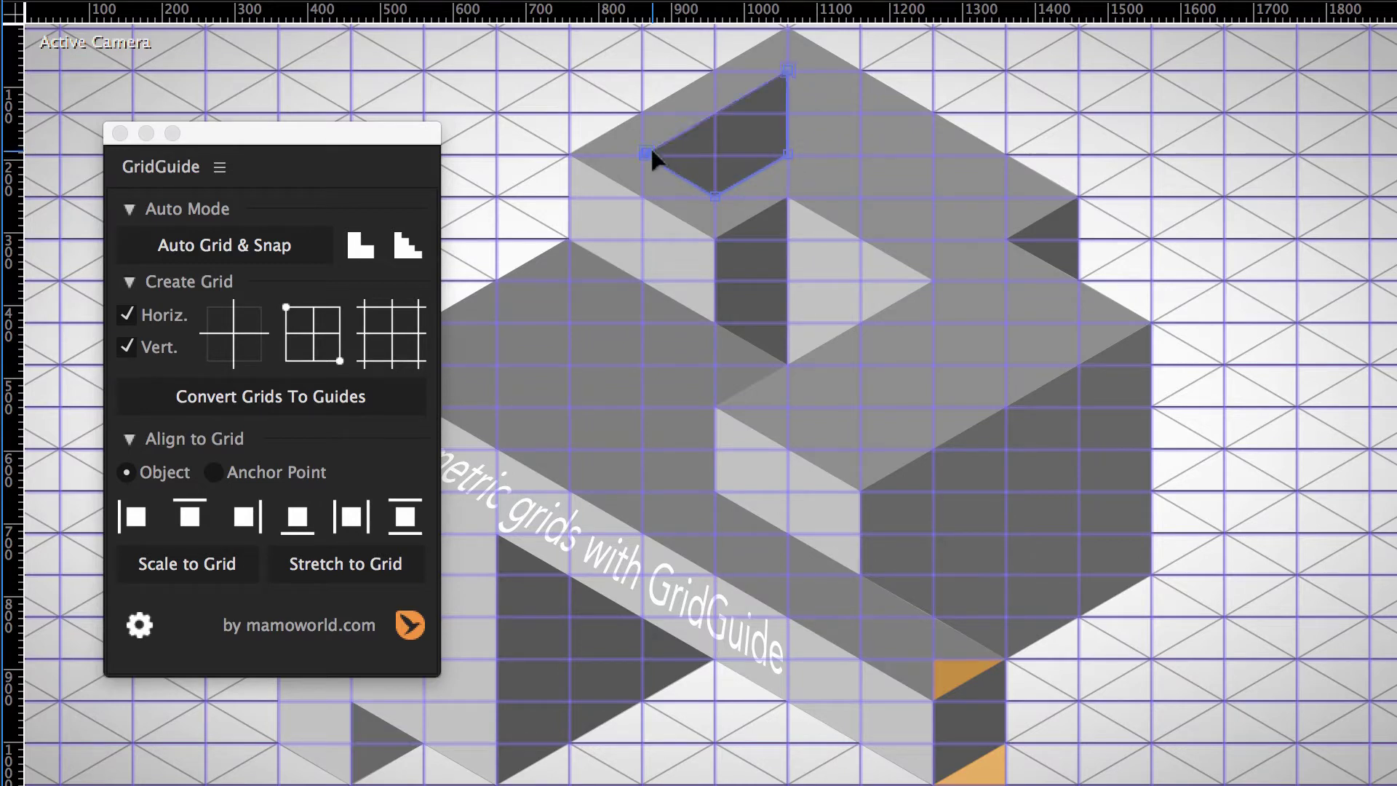
Step: Draw a light triangular face from the block's top corner, snapped to the grid
{"action": "left_click", "coordinate": [786, 71]}
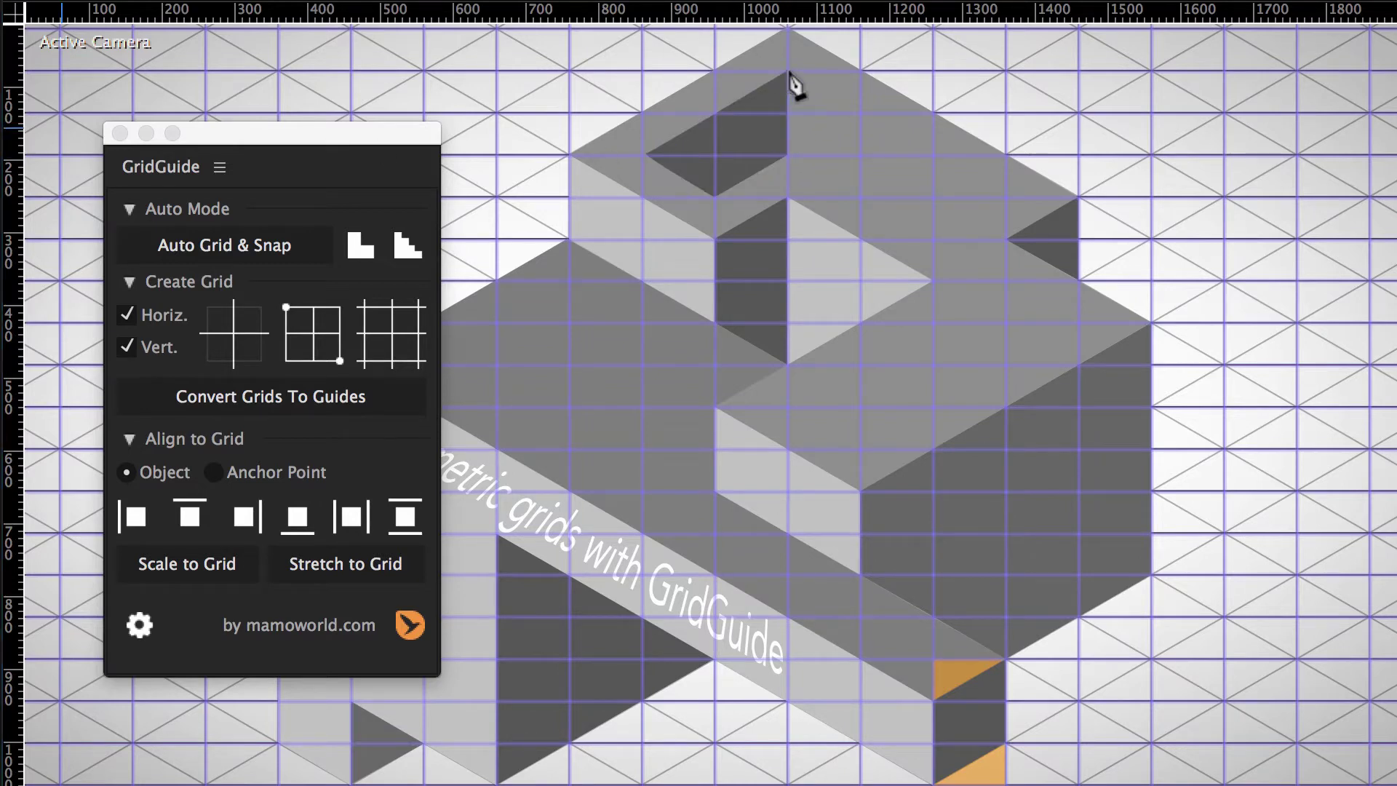
{"action": "left_click", "coordinate": [786, 154]}
{"action": "left_click", "coordinate": [859, 112]}
{"action": "left_click", "coordinate": [787, 71]}
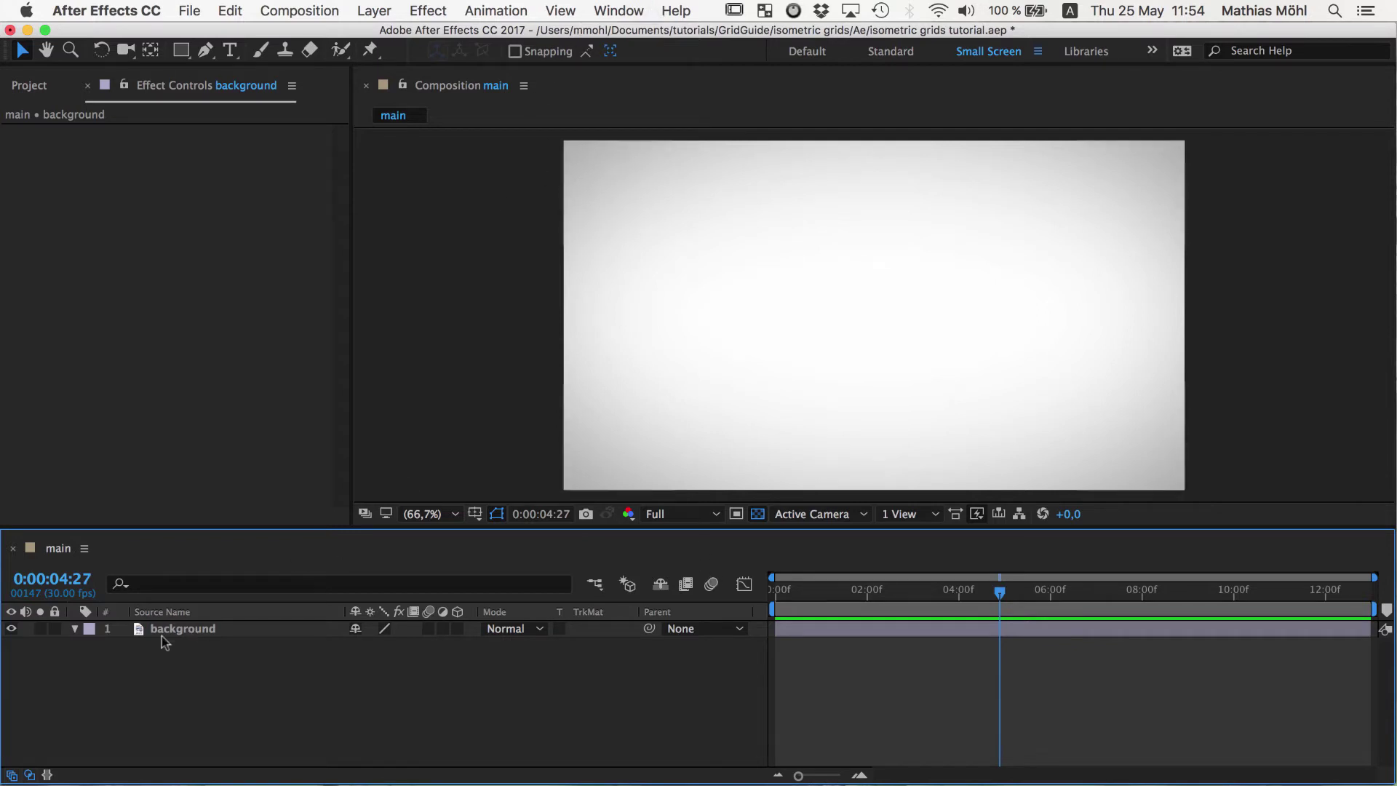
Step: With the background selected, dock and widen the GridGuide.jsxbin panel, leaving Vert. unchecked
{"action": "left_click", "coordinate": [191, 630]}
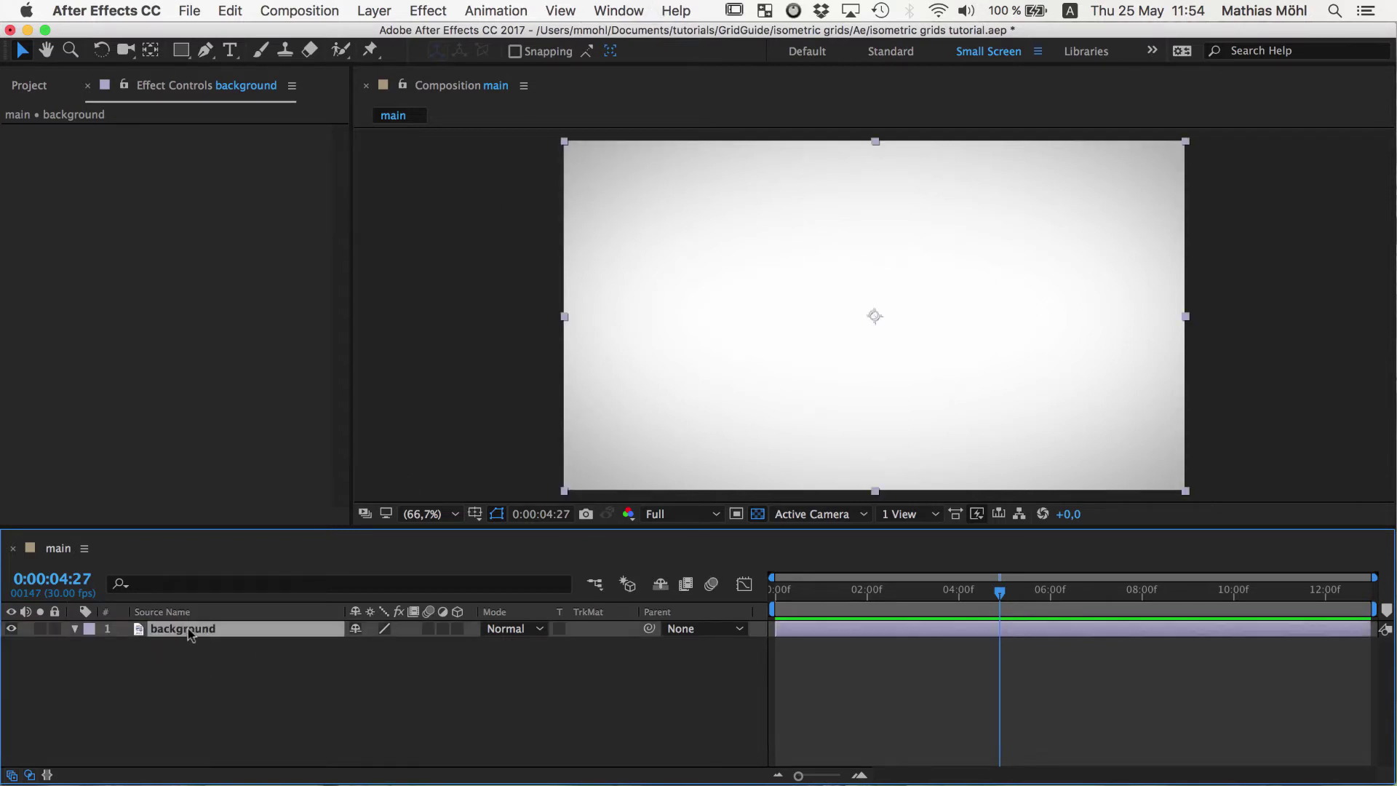
{"action": "left_click", "coordinate": [619, 11]}
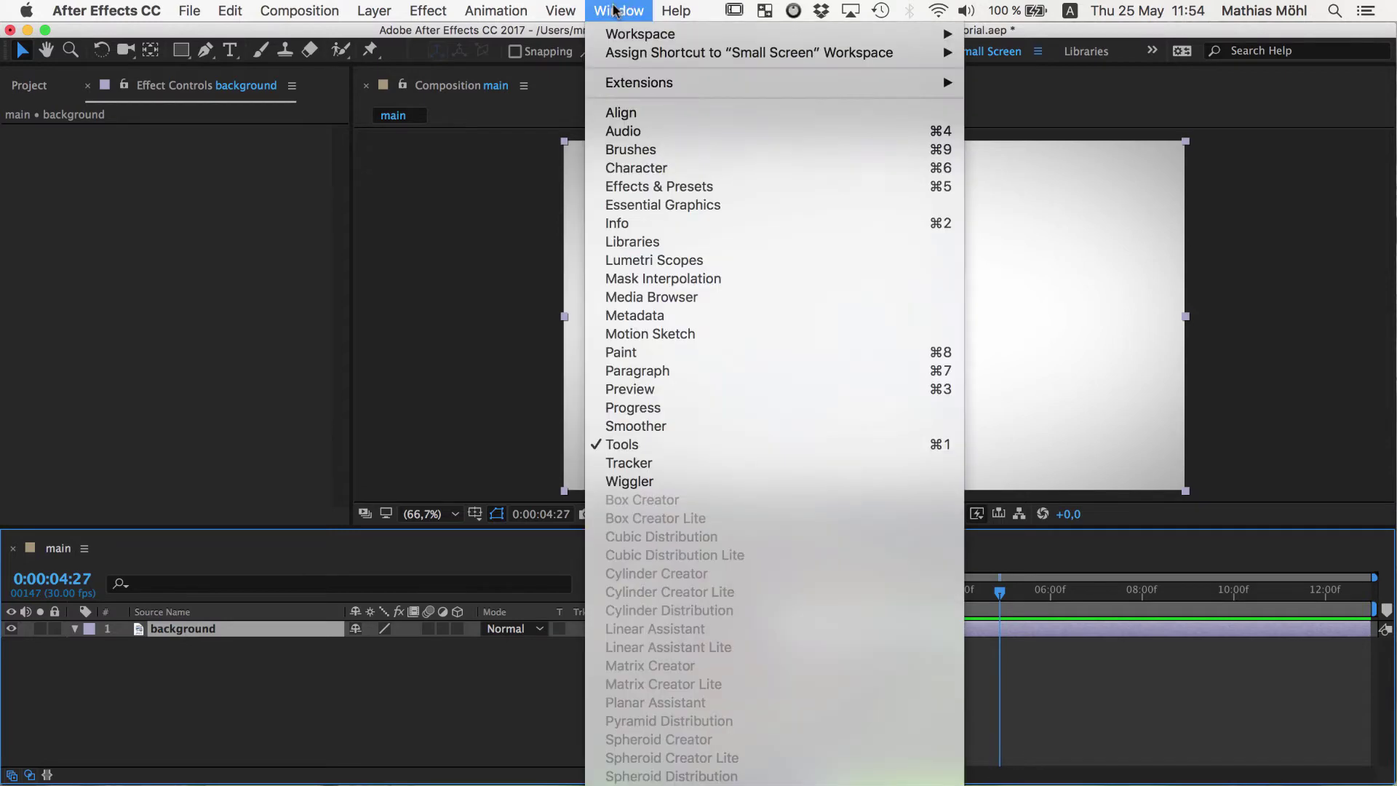
{"action": "scroll", "coordinate": [684, 582], "scroll_direction": "down", "scroll_amount": 10}
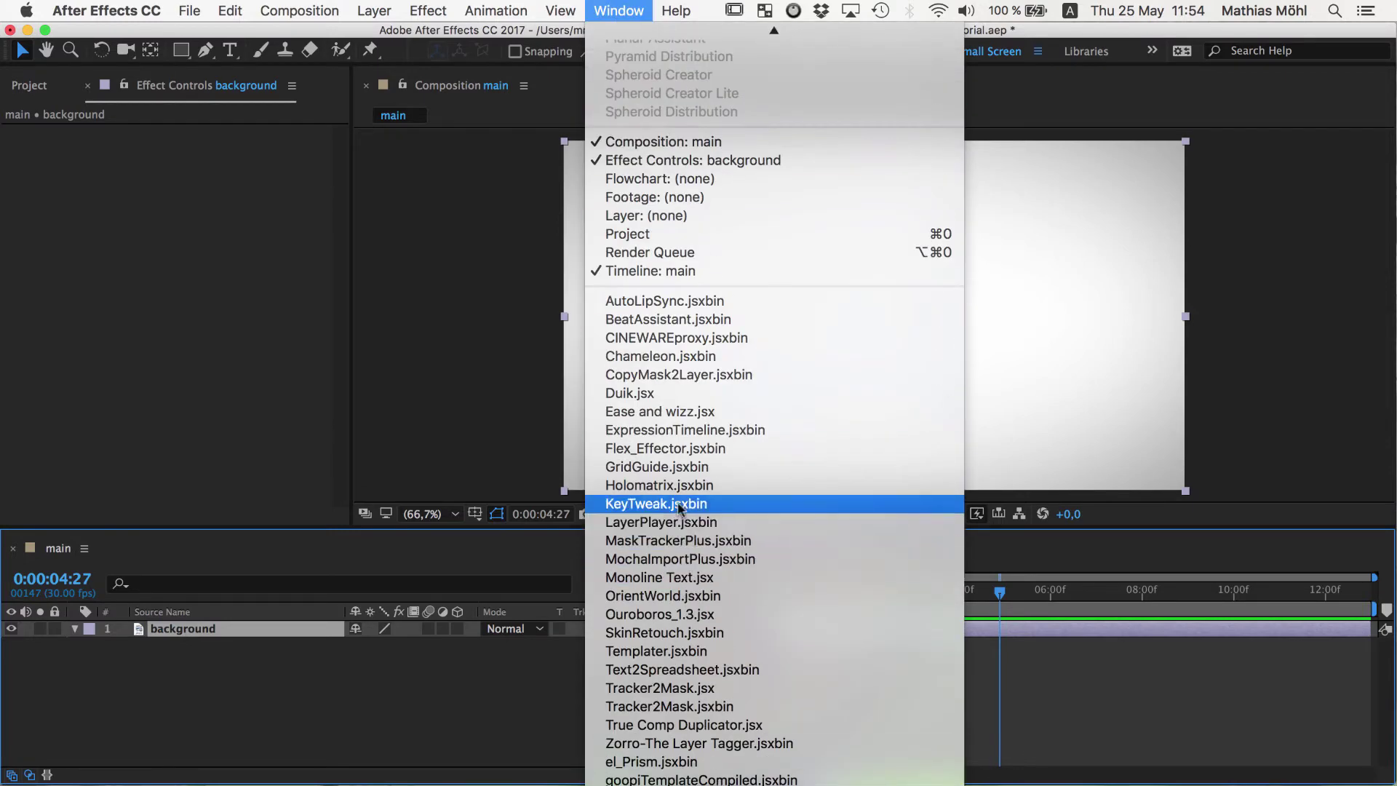
{"action": "left_click", "coordinate": [680, 469]}
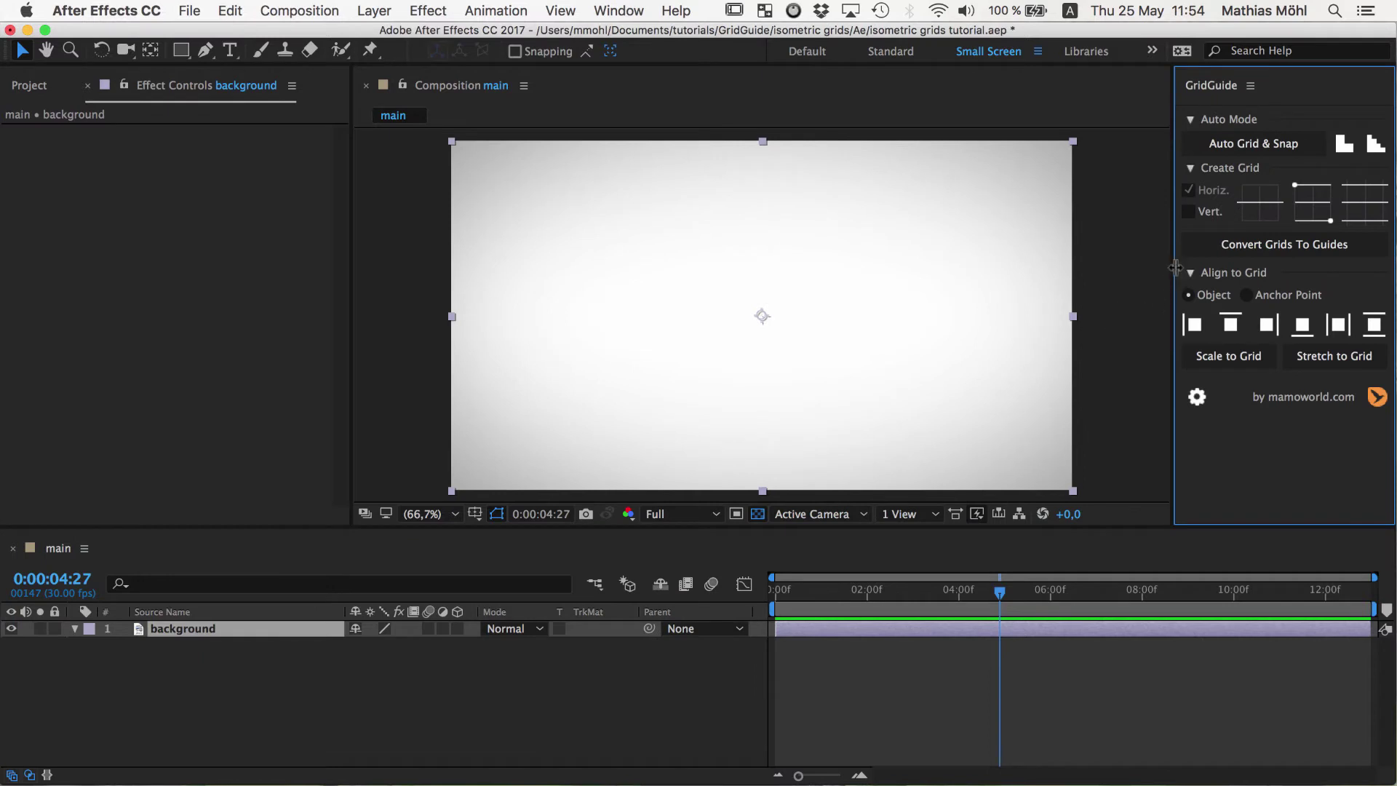
{"action": "left_click_drag", "start_coordinate": [1171, 268], "coordinate": [1153, 268]}
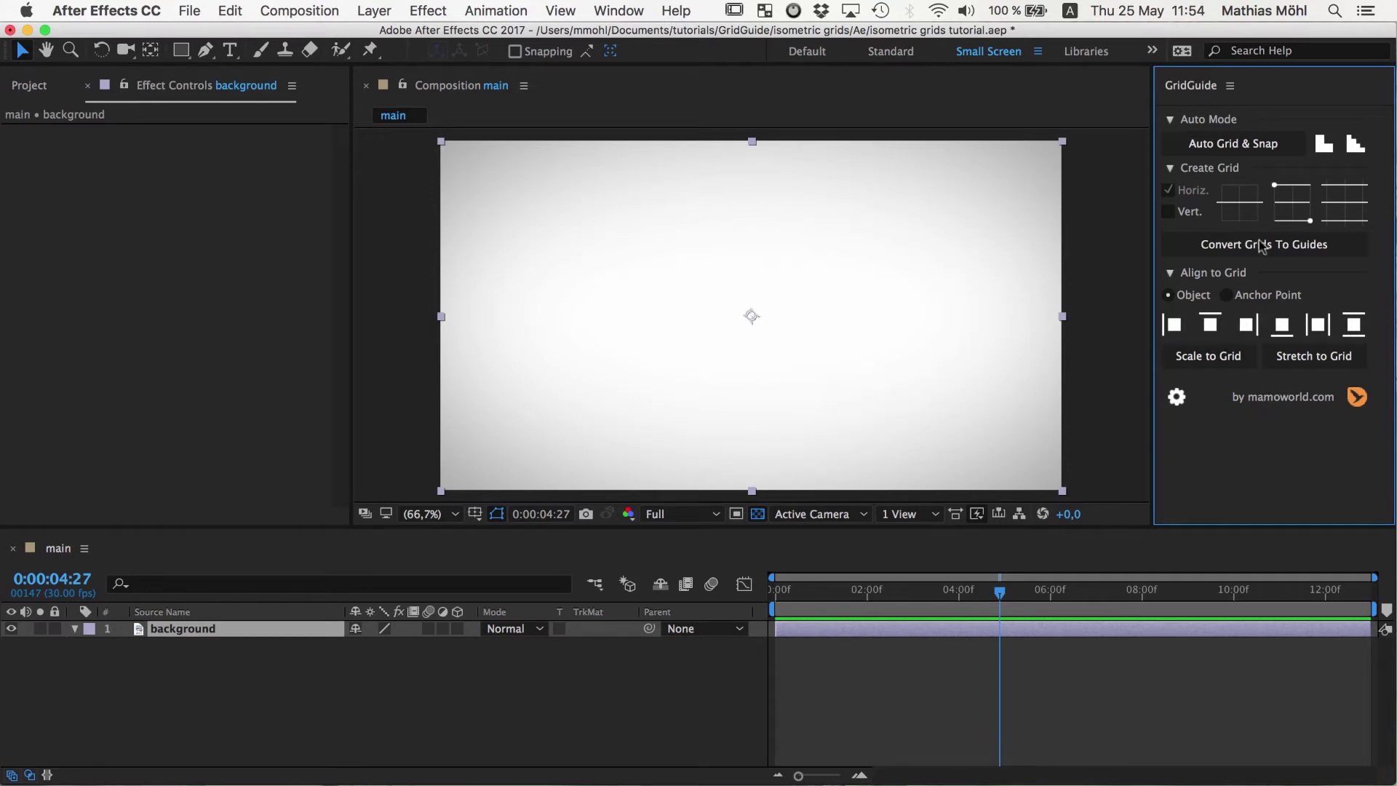
{"action": "left_click", "coordinate": [1169, 212]}
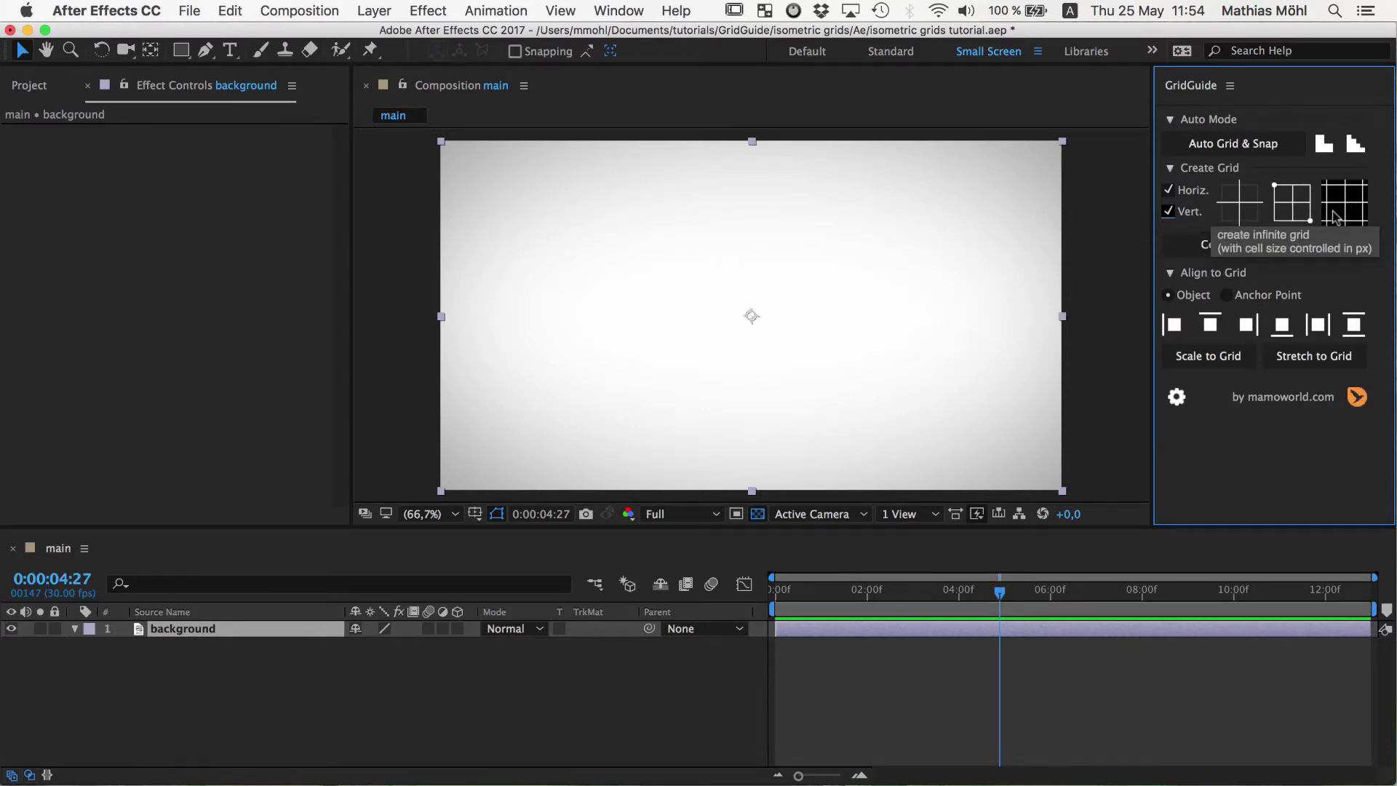
{"action": "left_click", "coordinate": [1169, 212]}
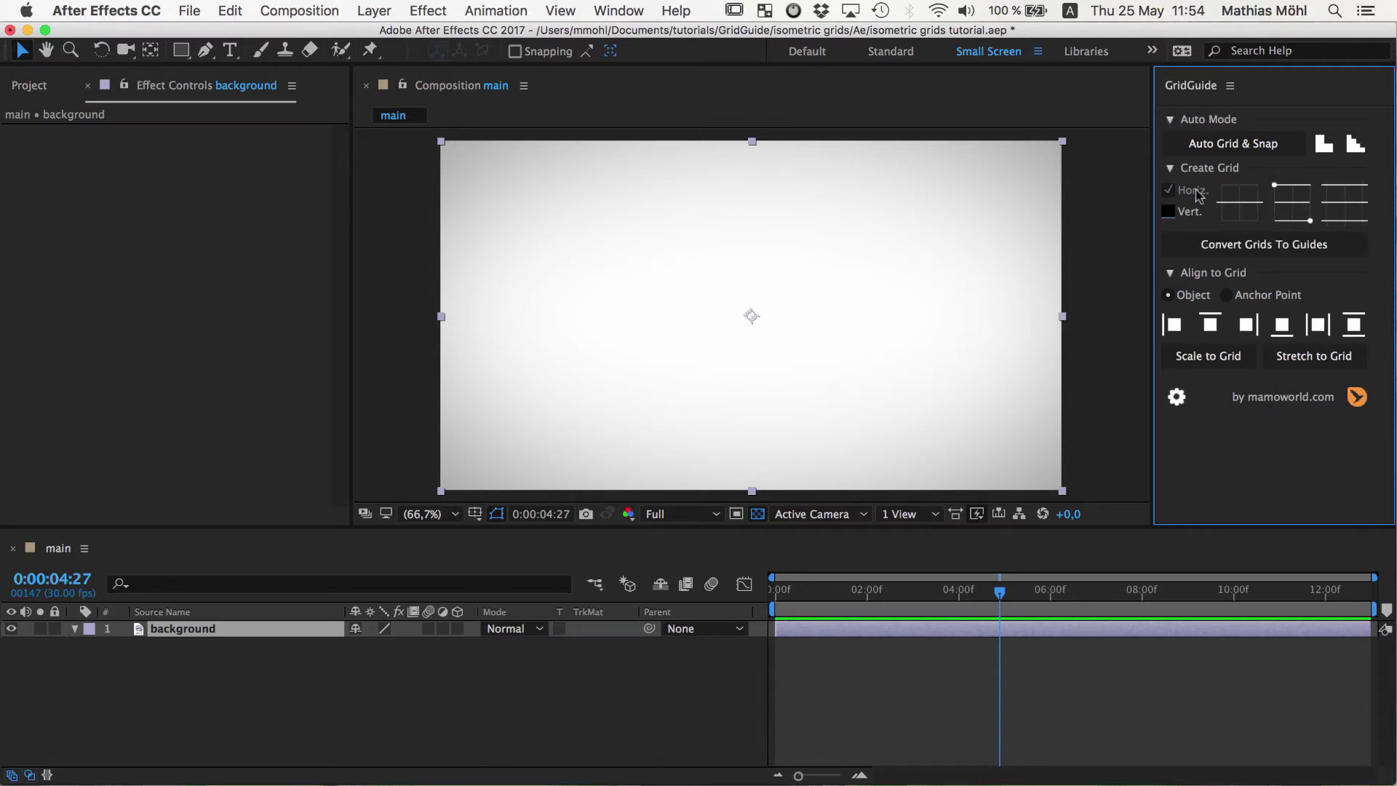
Step: Create an infinite horizontal GridGuide layer and set its Cell Height to 100
{"action": "left_click", "coordinate": [1356, 210]}
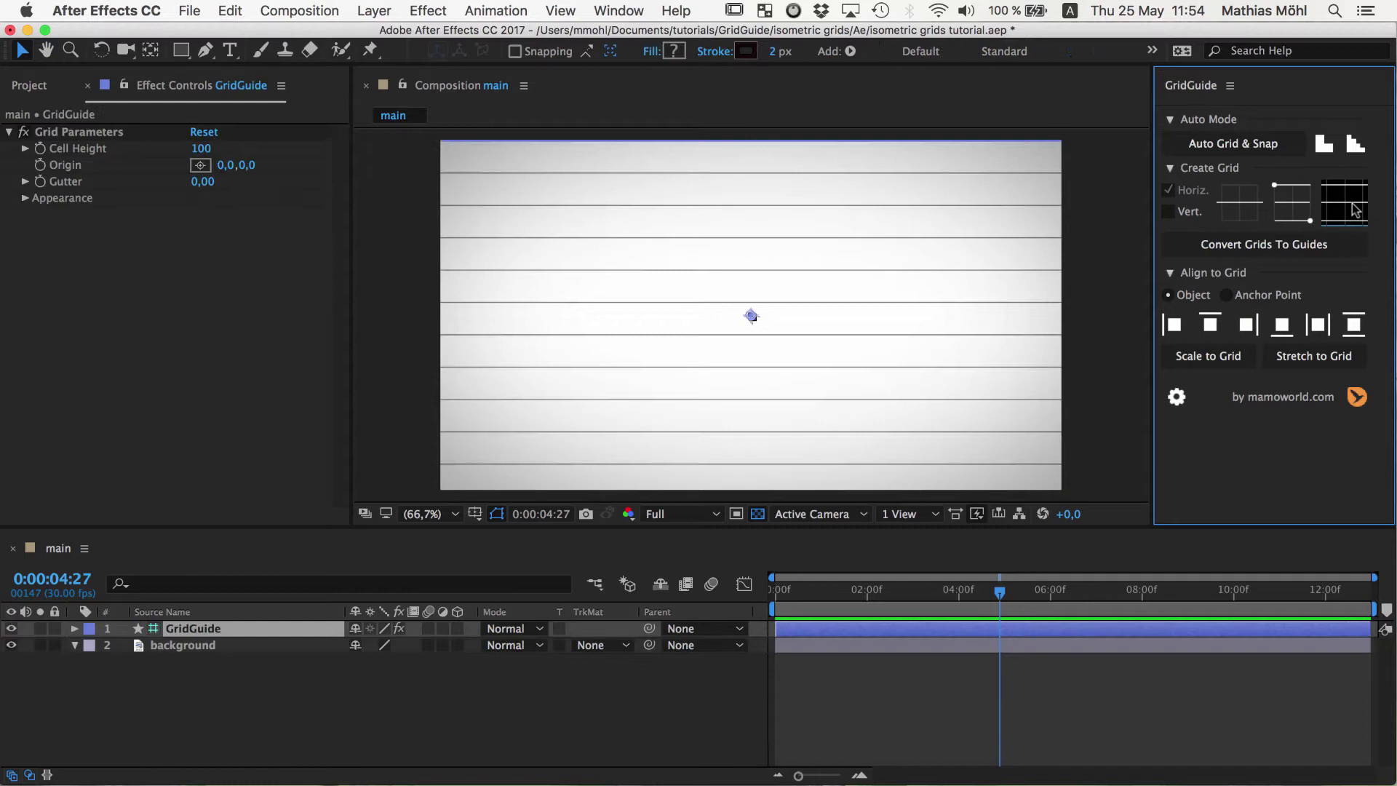
{"action": "left_click", "coordinate": [253, 633]}
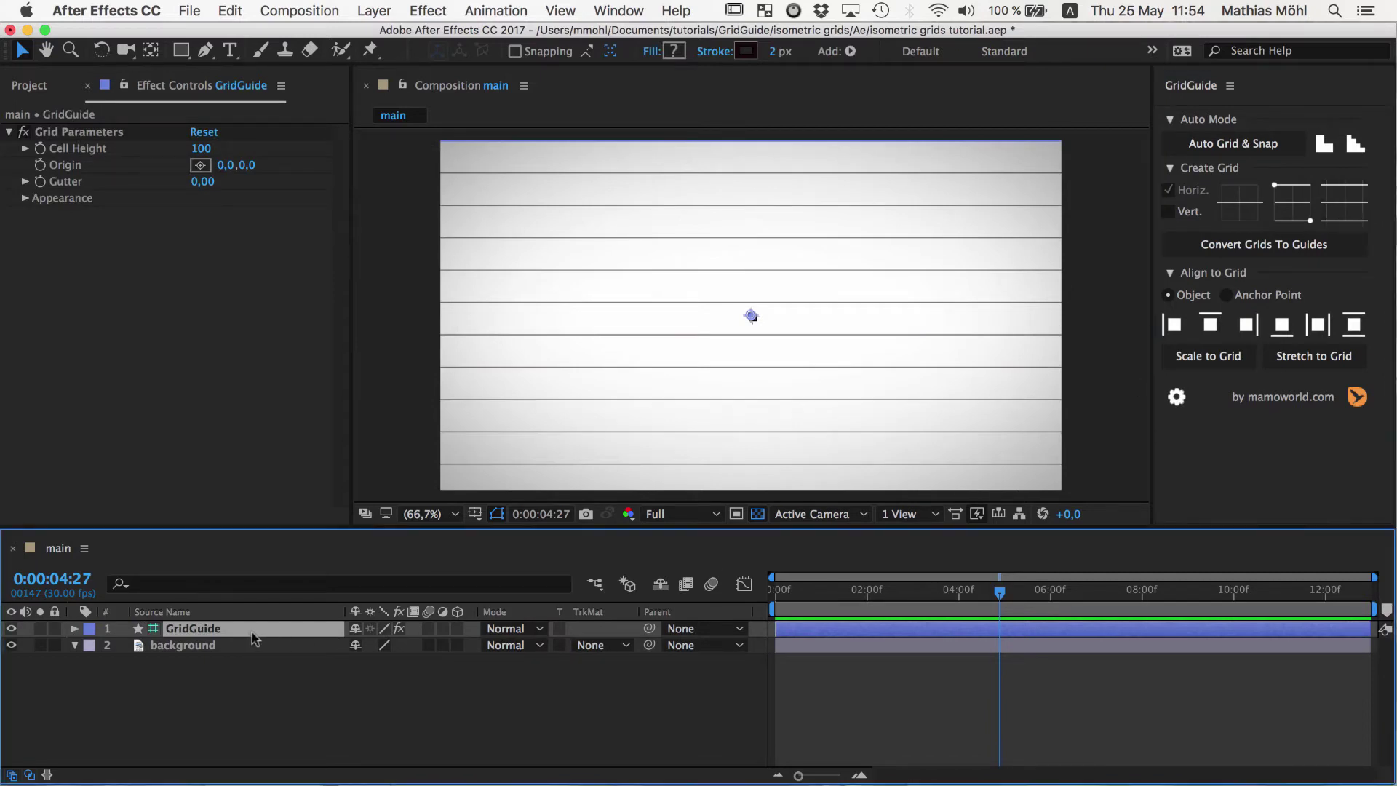
{"action": "left_click_drag", "start_coordinate": [253, 635], "coordinate": [182, 636]}
{"action": "left_click_drag", "start_coordinate": [195, 149], "coordinate": [227, 149]}
{"action": "left_click", "coordinate": [207, 148]}
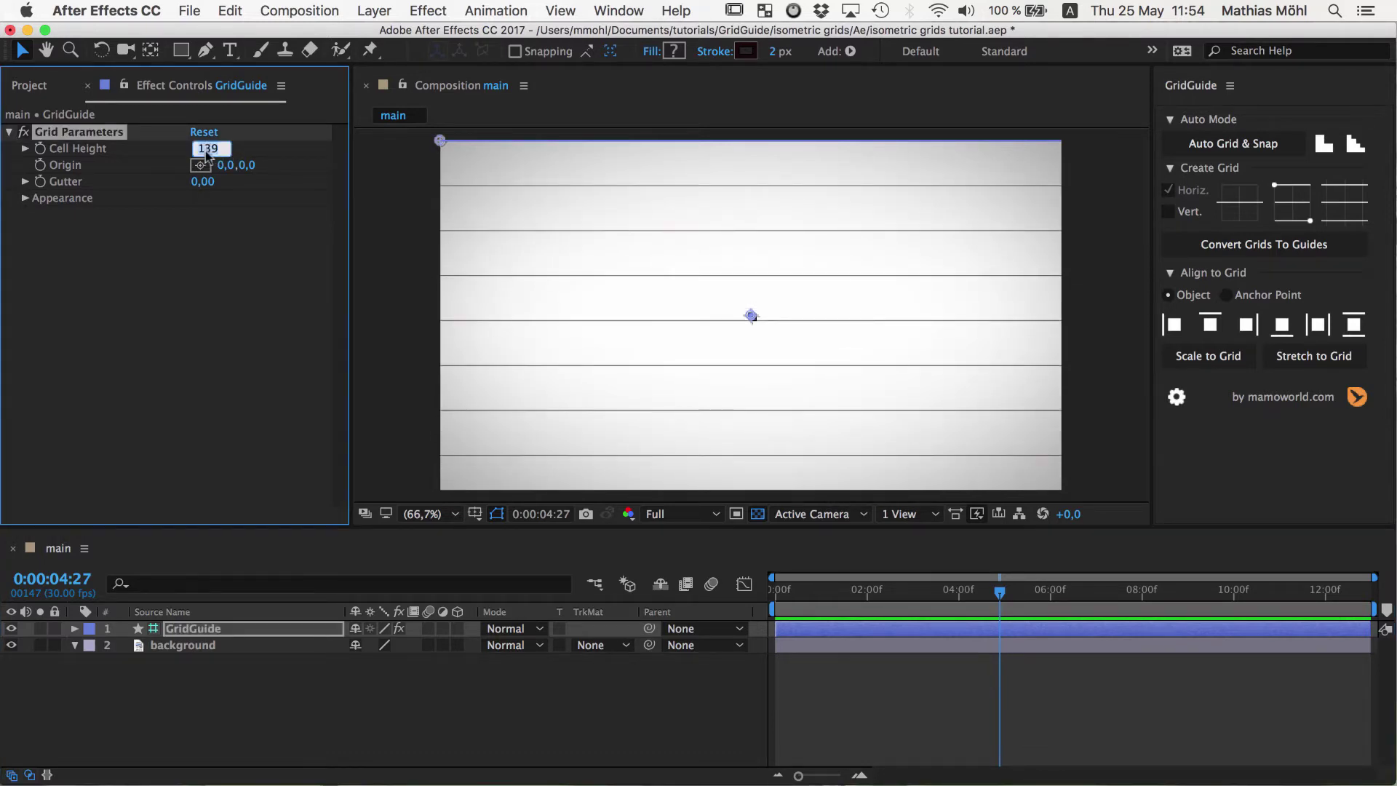
{"action": "type", "text": "100"}
{"action": "key", "text": "Return"}
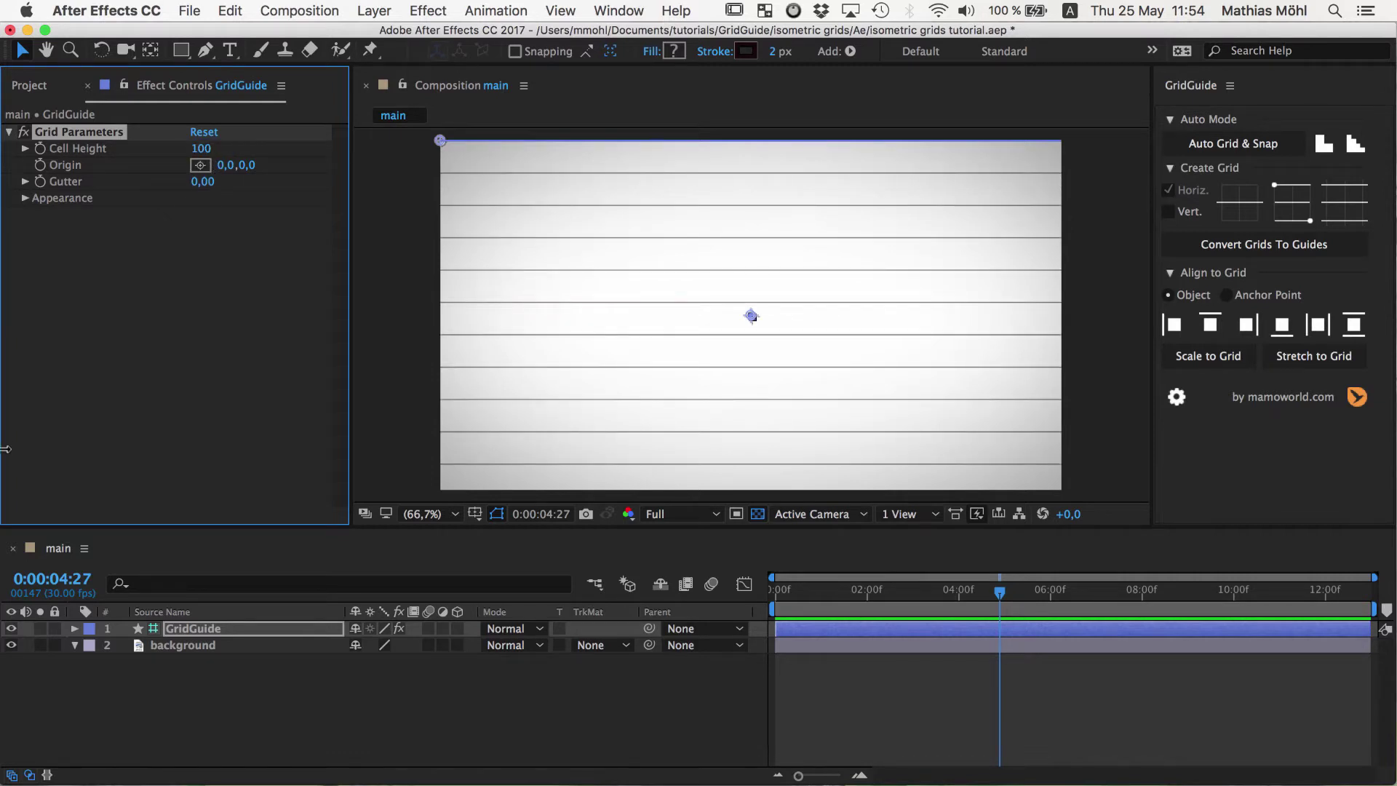
Step: Twirl open the GridGuide layer's Transform properties
{"action": "left_click", "coordinate": [197, 630]}
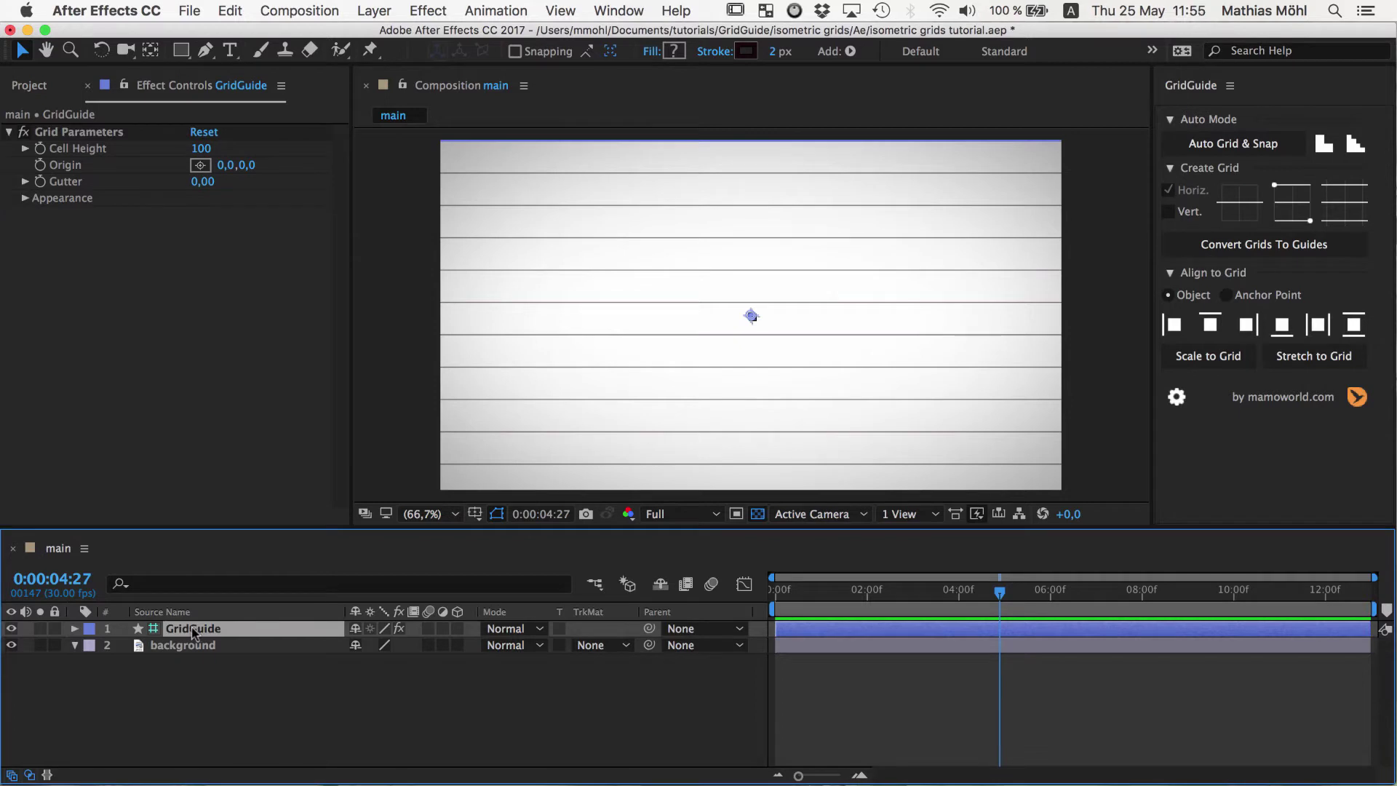
{"action": "left_click", "coordinate": [74, 627]}
{"action": "left_click", "coordinate": [91, 675]}
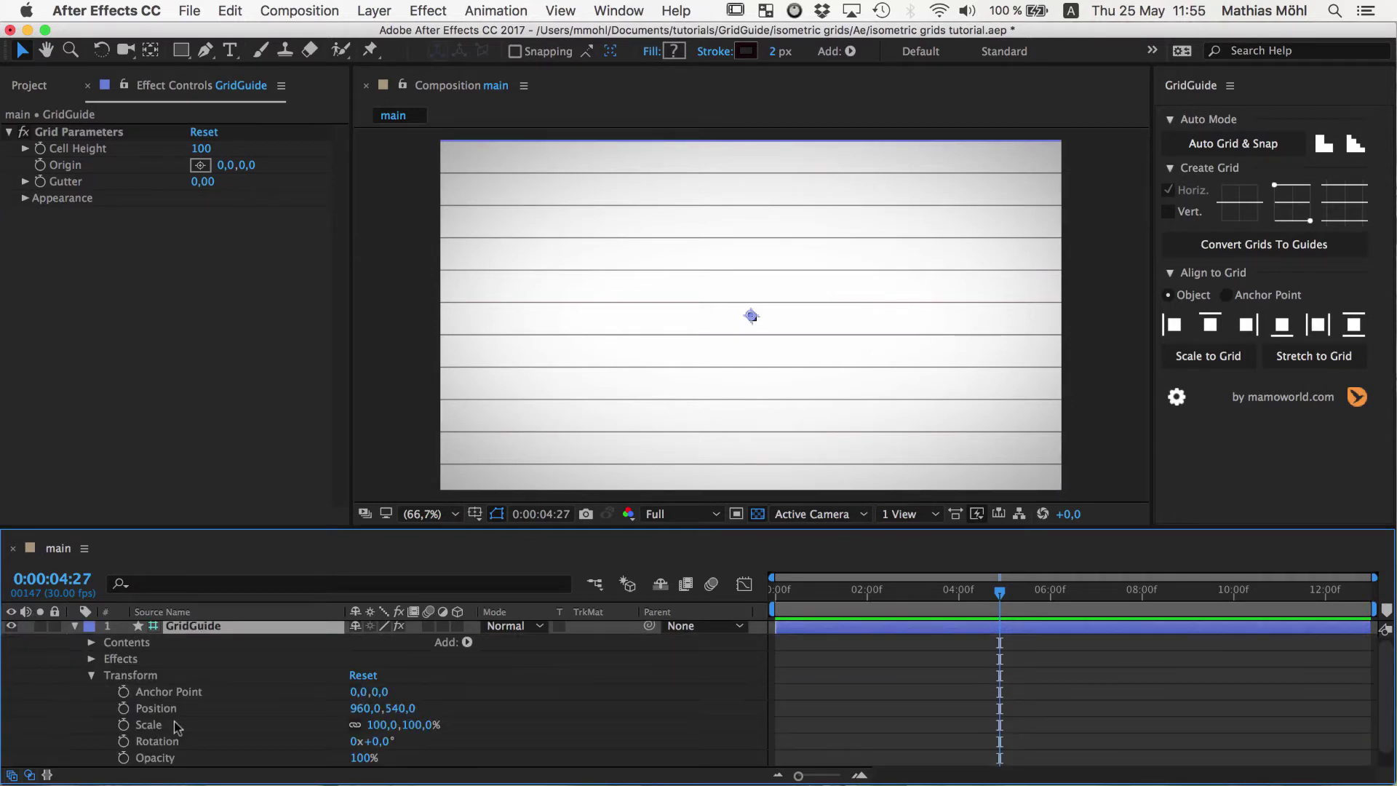
Step: Try grid Rotation values 15°, 5° and 22°, then return it to 0°
{"action": "left_click", "coordinate": [388, 742]}
{"action": "type", "text": "15"}
{"action": "key", "text": "Return"}
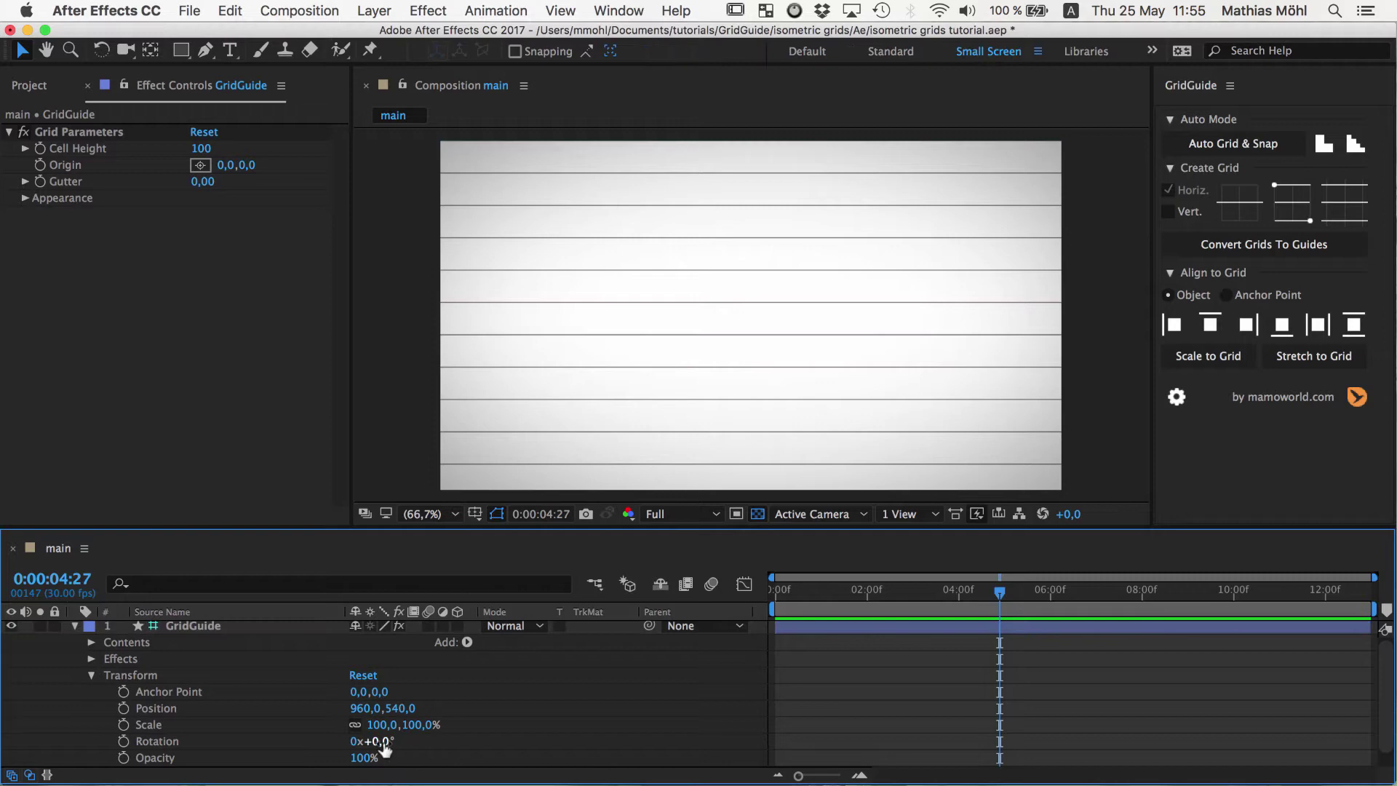
{"action": "mouse_move", "coordinate": [388, 742]}
{"action": "left_mouse_down"}
{"action": "mouse_move", "coordinate": [366, 742]}
{"action": "mouse_move", "coordinate": [389, 752]}
{"action": "left_mouse_up"}
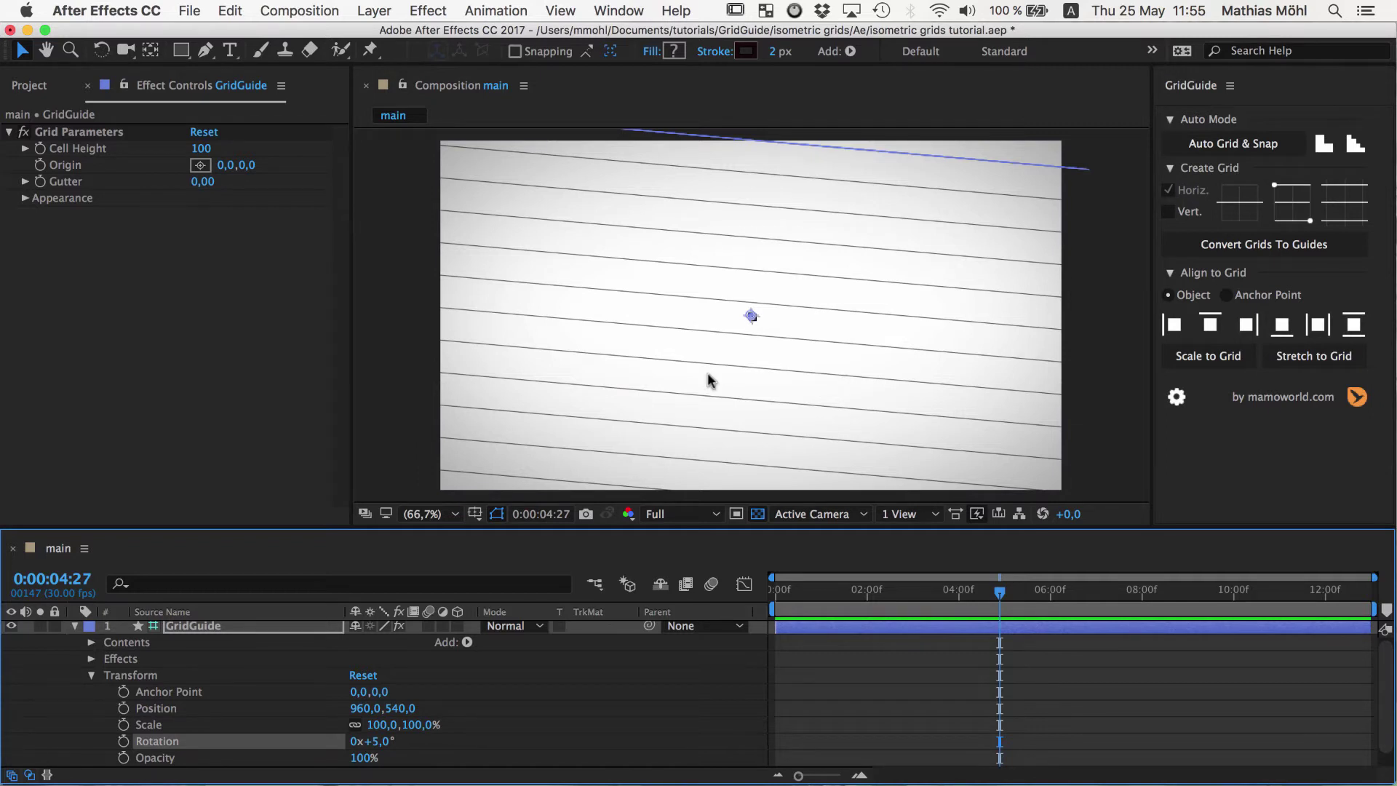
{"action": "left_click", "coordinate": [386, 741]}
{"action": "type", "text": "22"}
{"action": "key", "text": "Return"}
{"action": "left_click_drag", "start_coordinate": [399, 741], "coordinate": [377, 750]}
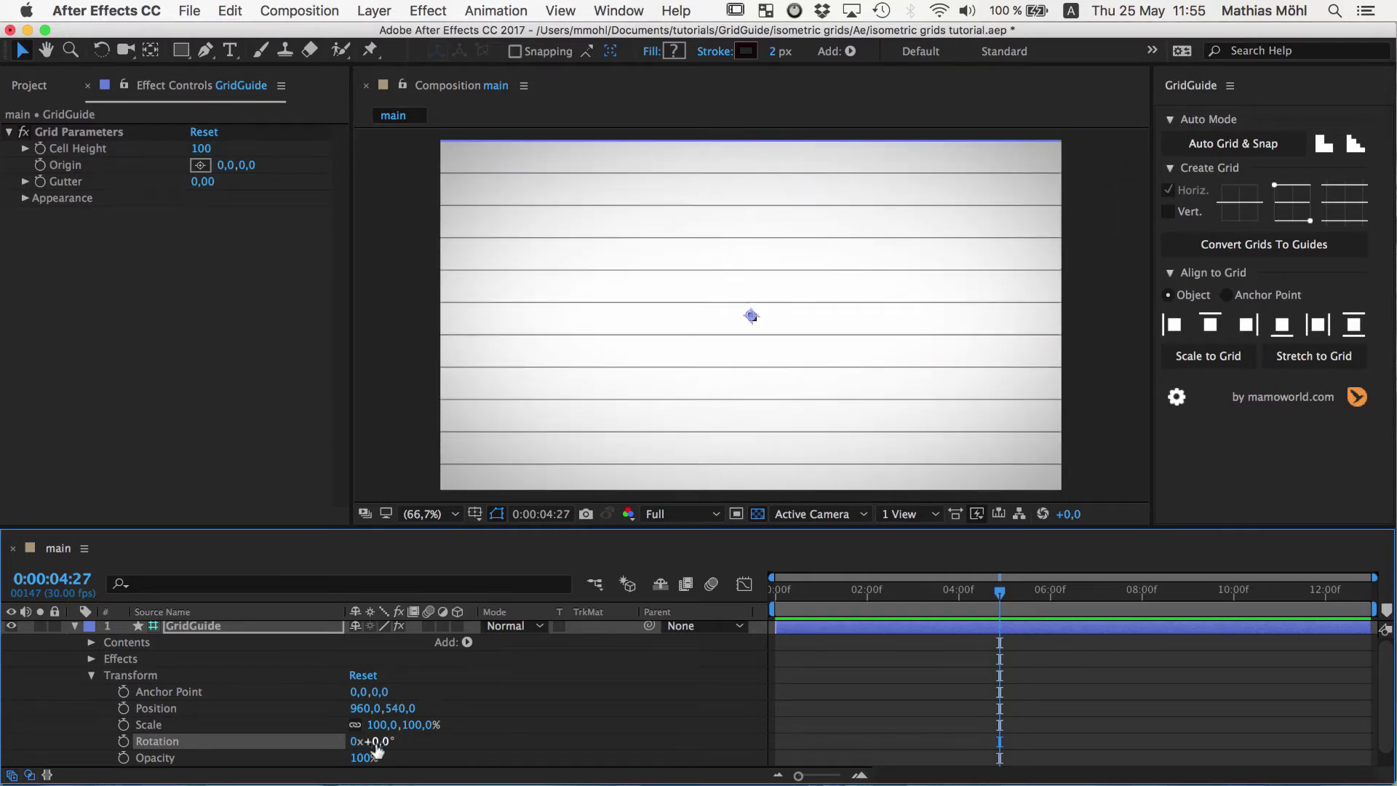
Step: Set the GridGuide layer's Anchor Point to -960, -540
{"action": "key", "text": "super+shift+a"}
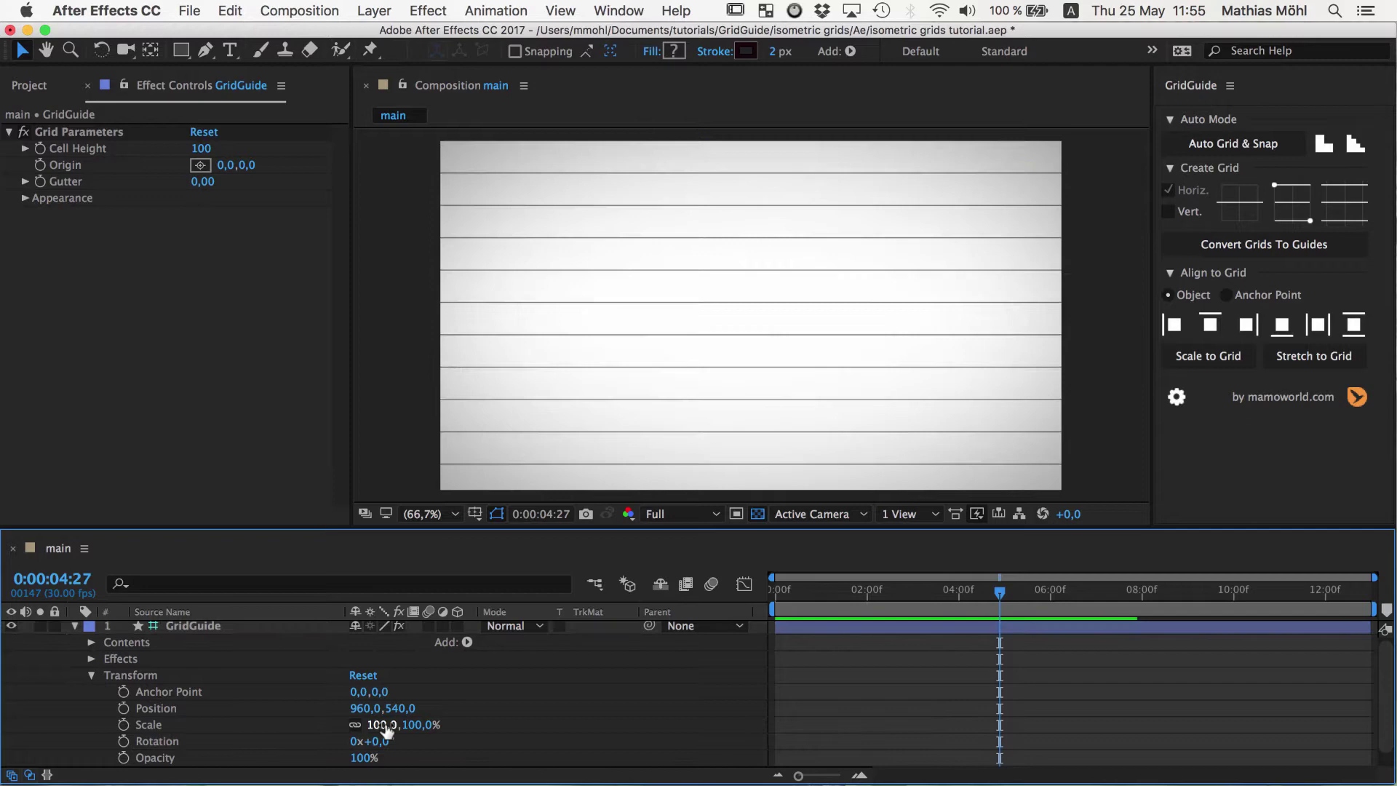
{"action": "left_click", "coordinate": [180, 627]}
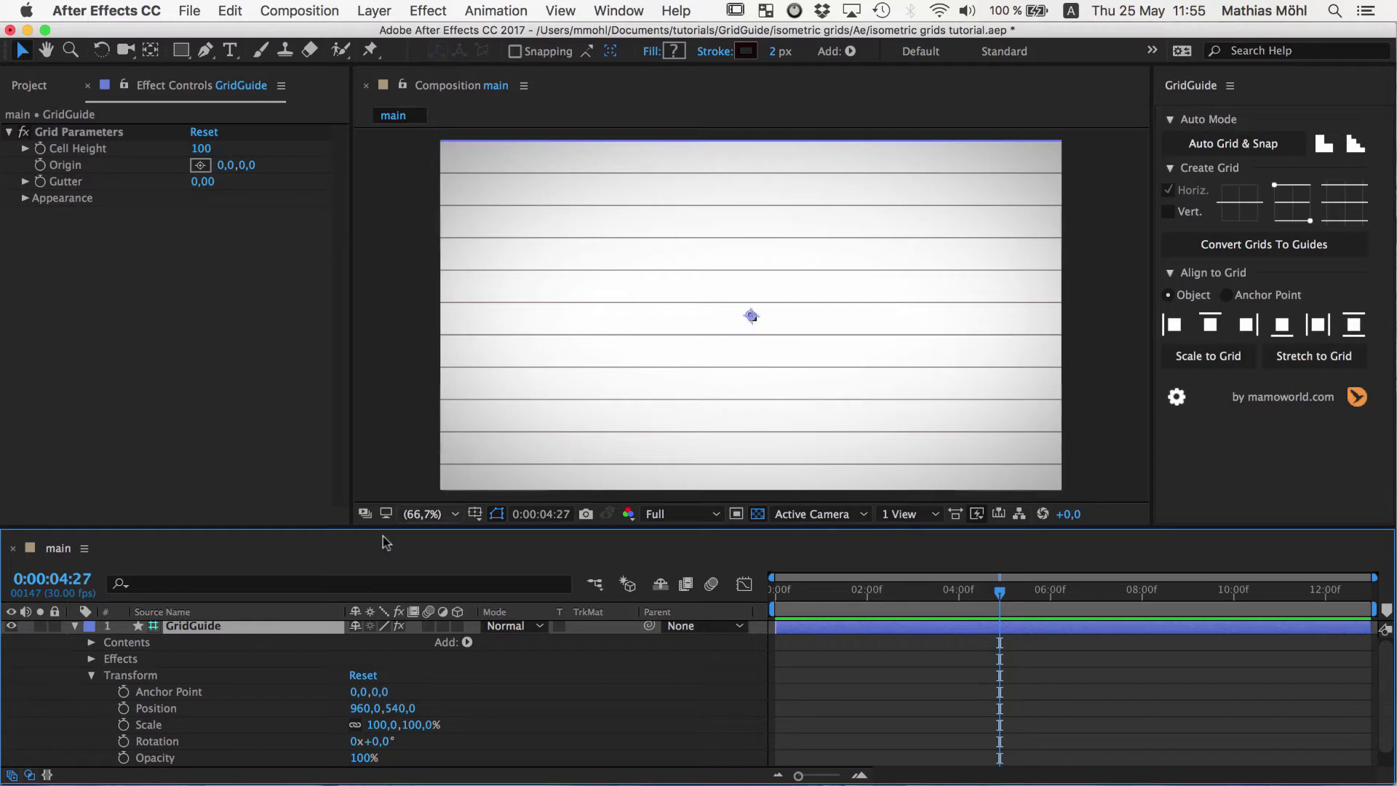
{"action": "scroll", "coordinate": [247, 684], "scroll_direction": "up", "scroll_amount": 1}
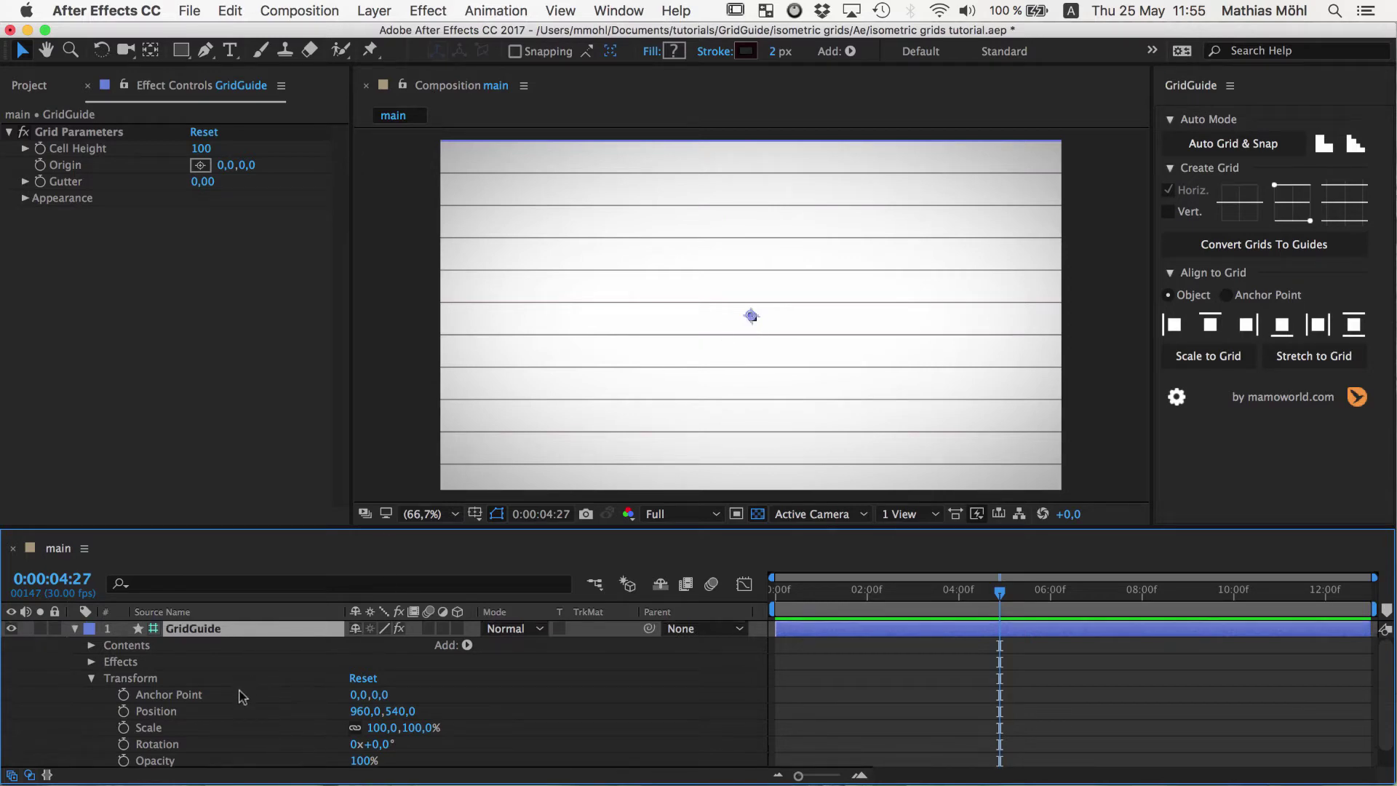
{"action": "left_click", "coordinate": [362, 696]}
{"action": "left_click", "coordinate": [400, 693]}
{"action": "type", "text": "-540"}
{"action": "left_click", "coordinate": [477, 709]}
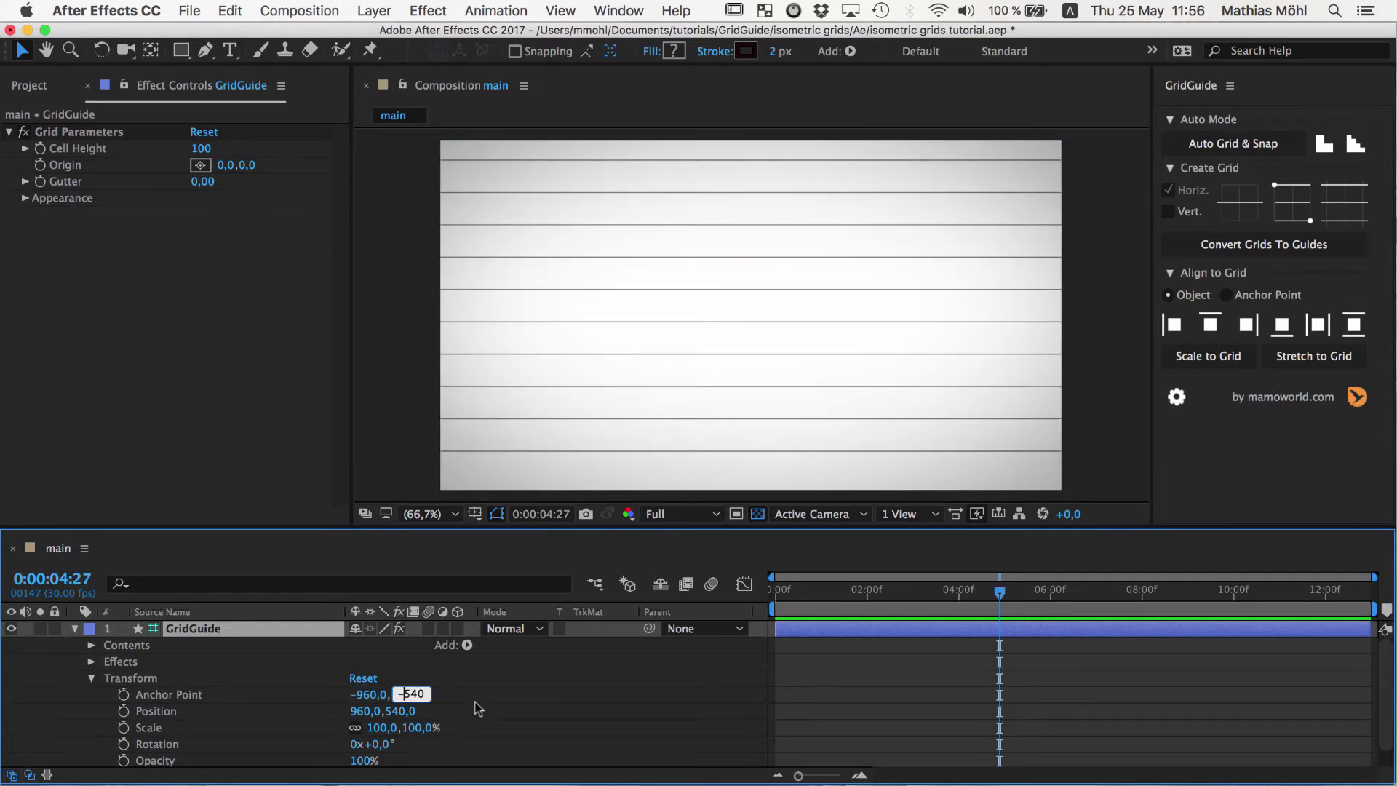
Step: Try a larger Cell Height, then undo back to 100
{"action": "left_click", "coordinate": [191, 633]}
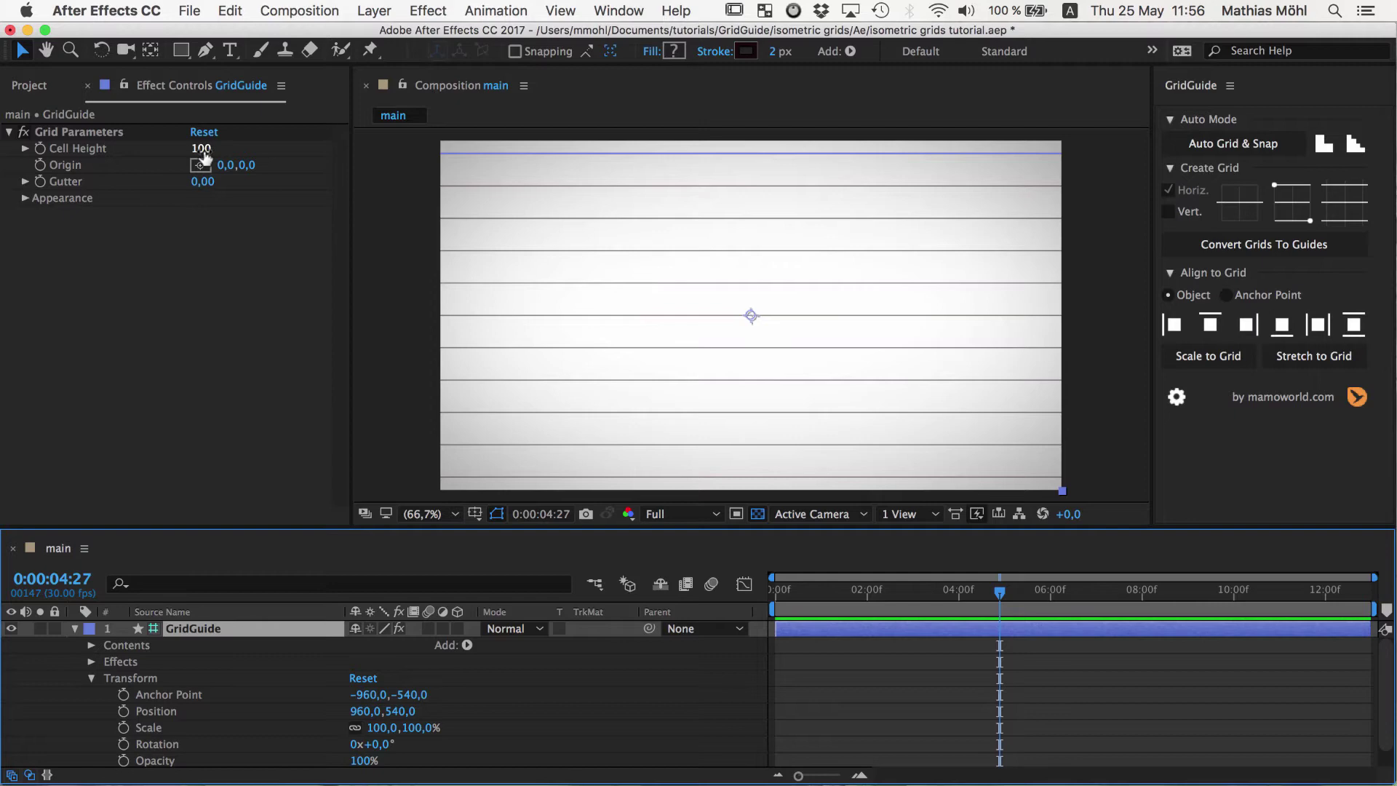
{"action": "left_click_drag", "start_coordinate": [201, 148], "coordinate": [240, 173]}
{"action": "key", "text": "super+z"}
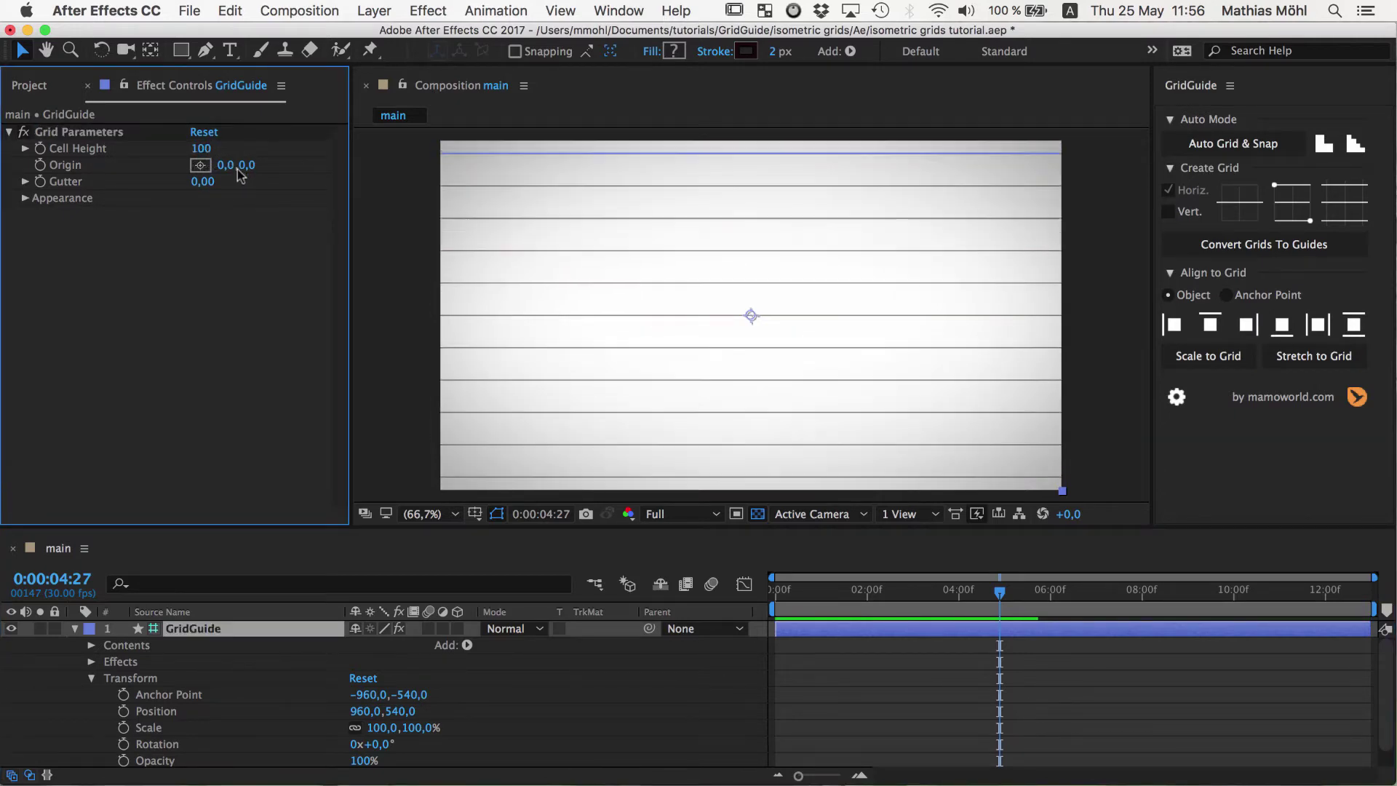
{"action": "left_click", "coordinate": [189, 630]}
Step: Rotate the GridGuide layer to 30°
{"action": "key", "text": "r"}
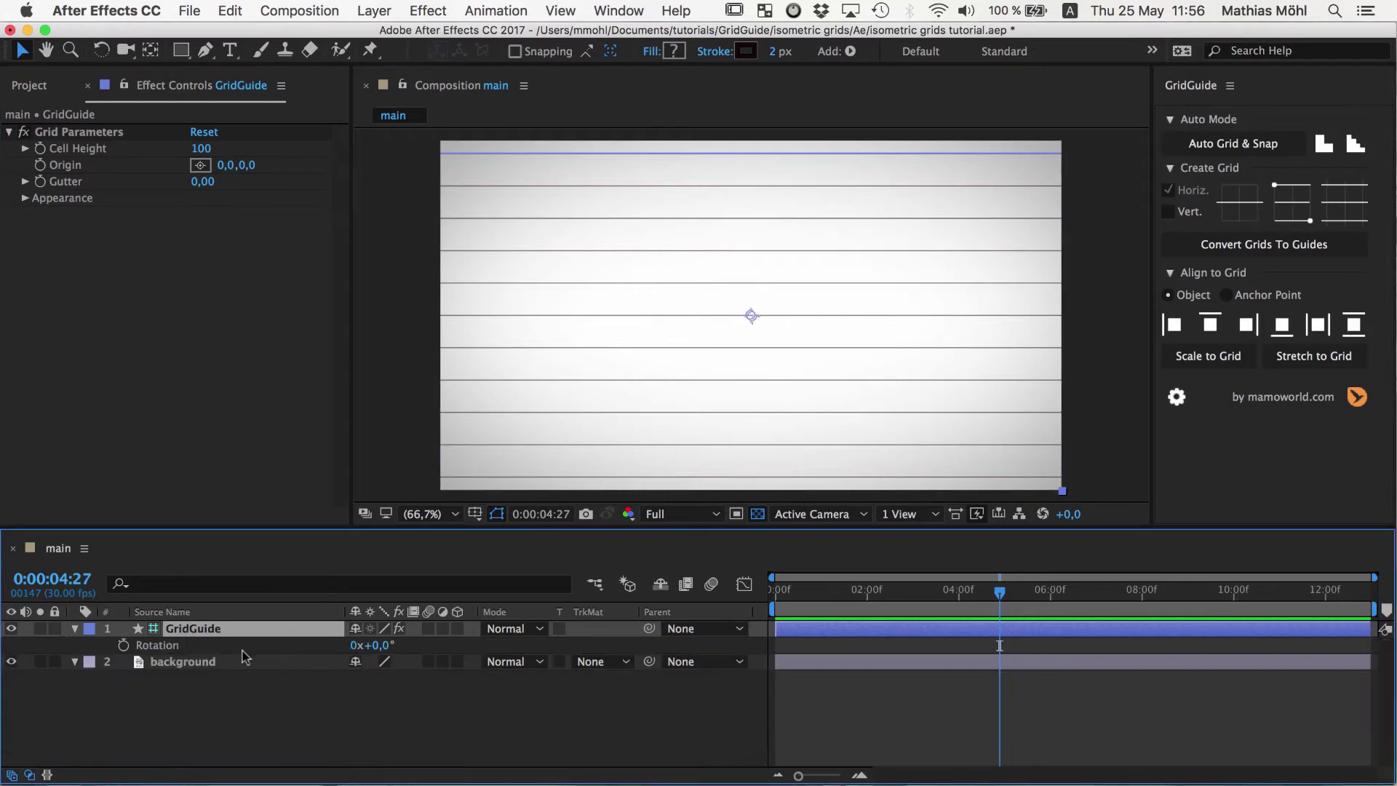
{"action": "left_click", "coordinate": [393, 644]}
{"action": "key", "text": "Return"}
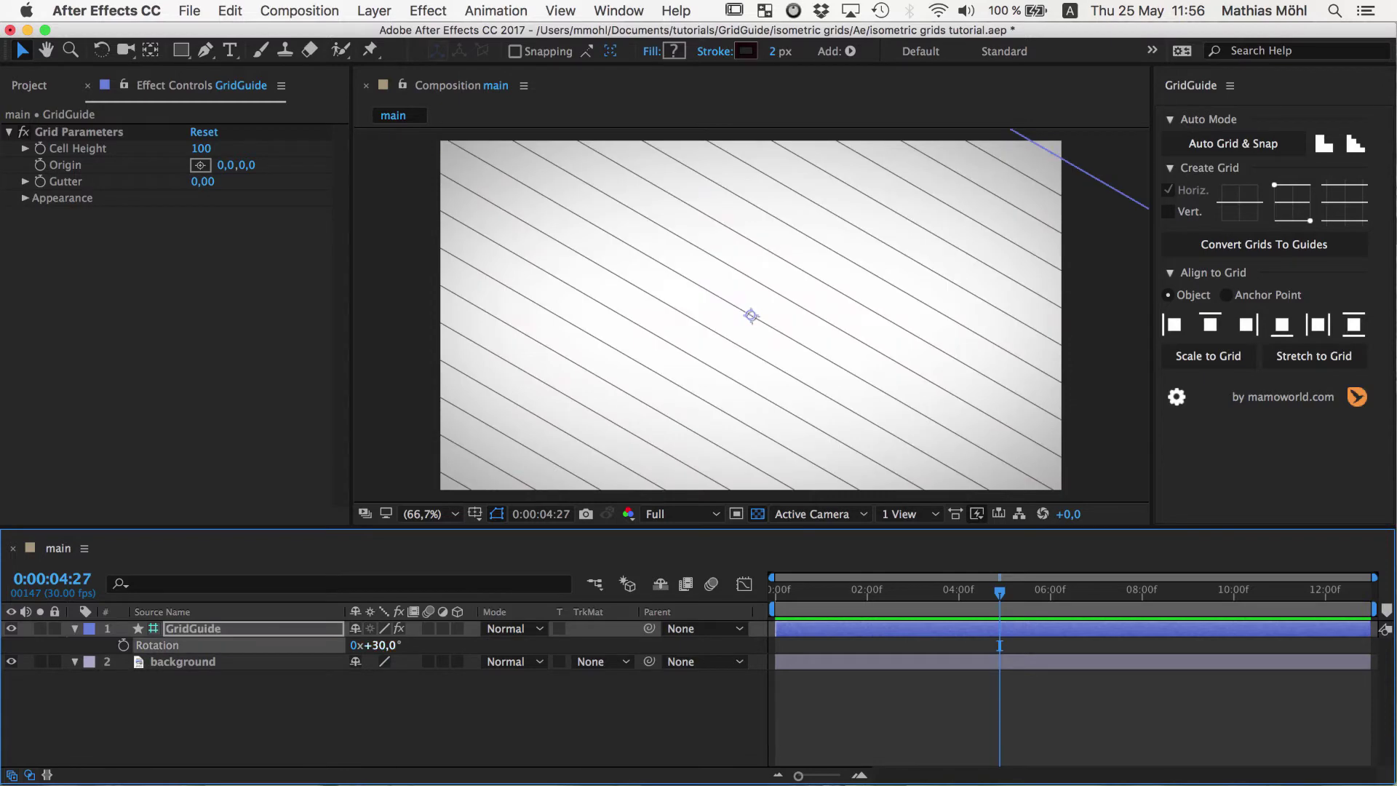
Step: Duplicate it as GridGuide 2 rotated −30°, and set new grids to vertical lines only
{"action": "key", "text": "super+d"}
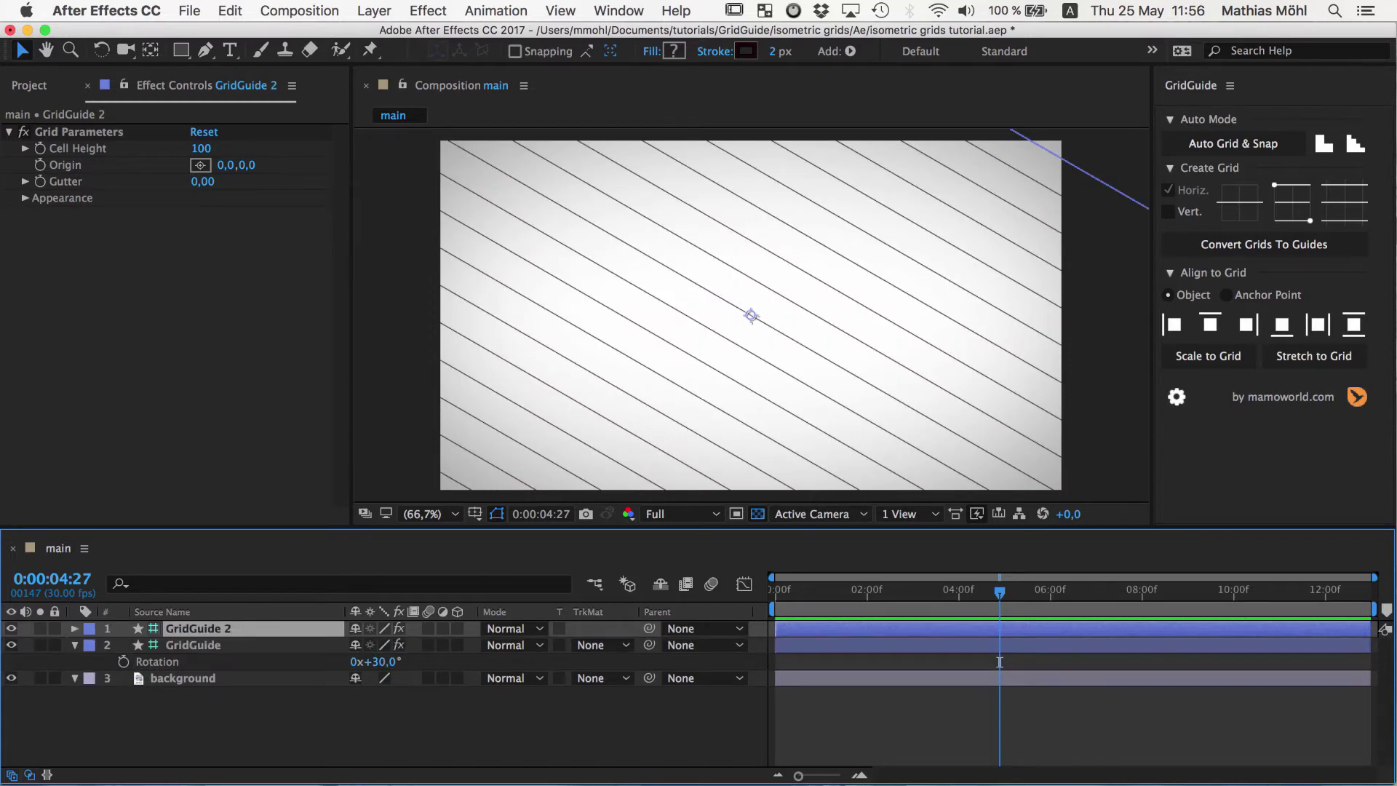
{"action": "key", "text": "r"}
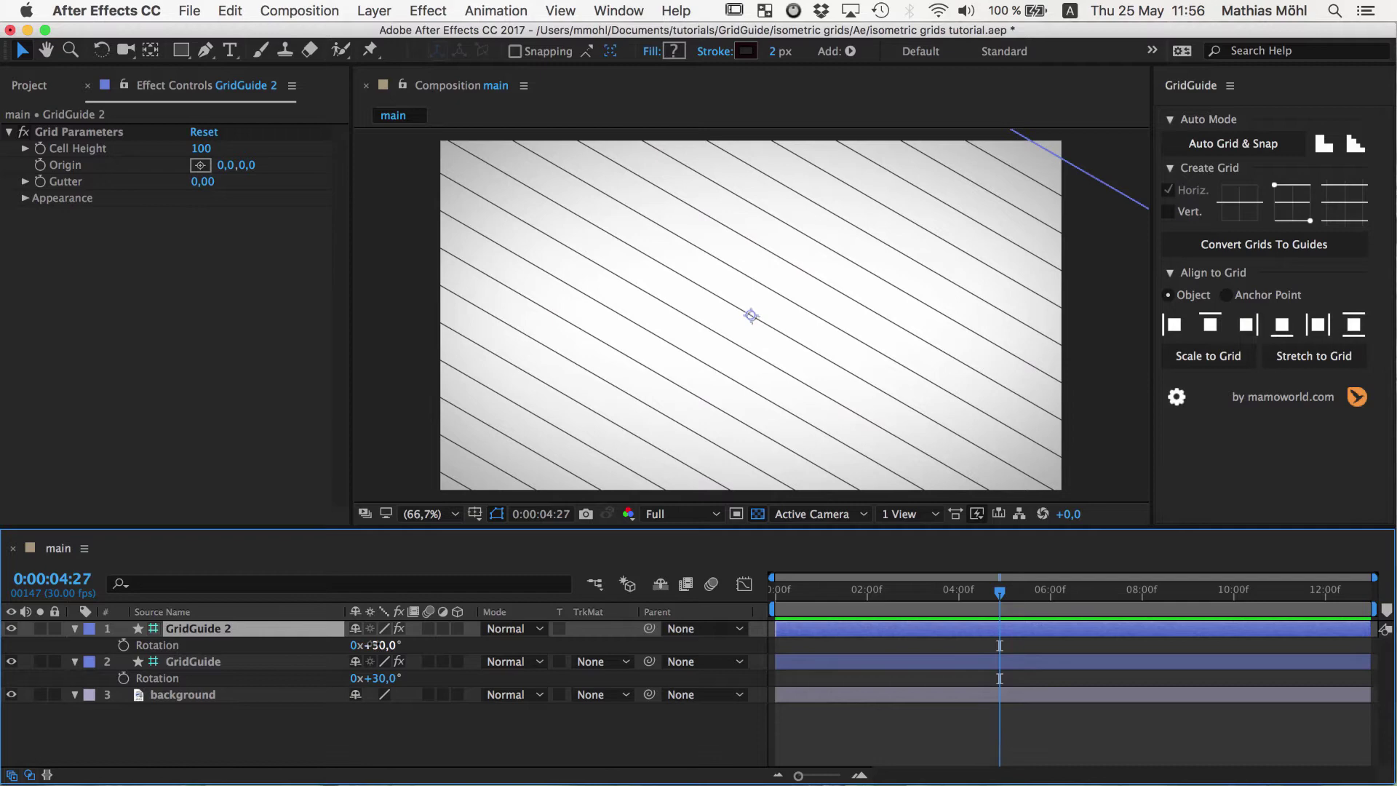
{"action": "left_click", "coordinate": [369, 644]}
{"action": "key", "text": "Return"}
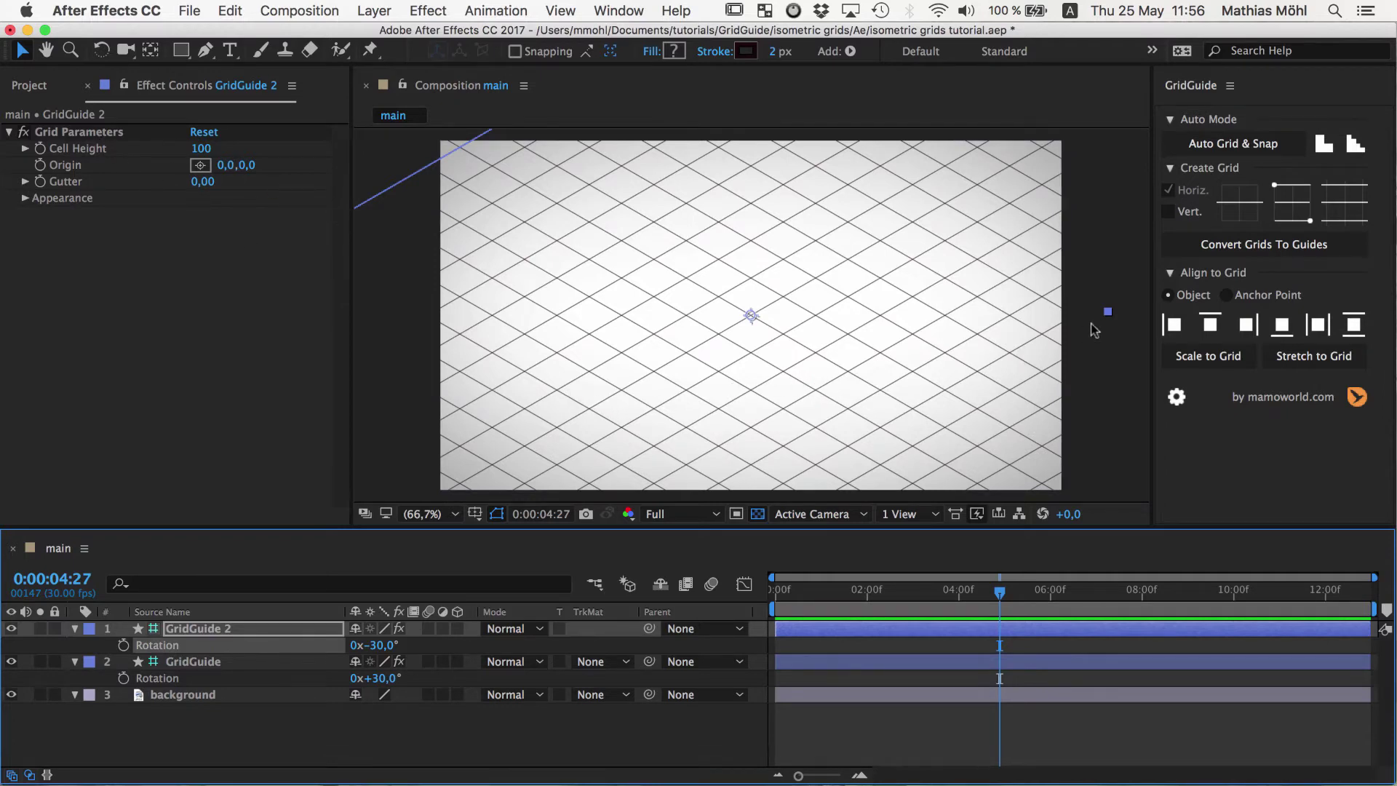
{"action": "left_click", "coordinate": [1177, 216]}
{"action": "left_click", "coordinate": [1178, 213]}
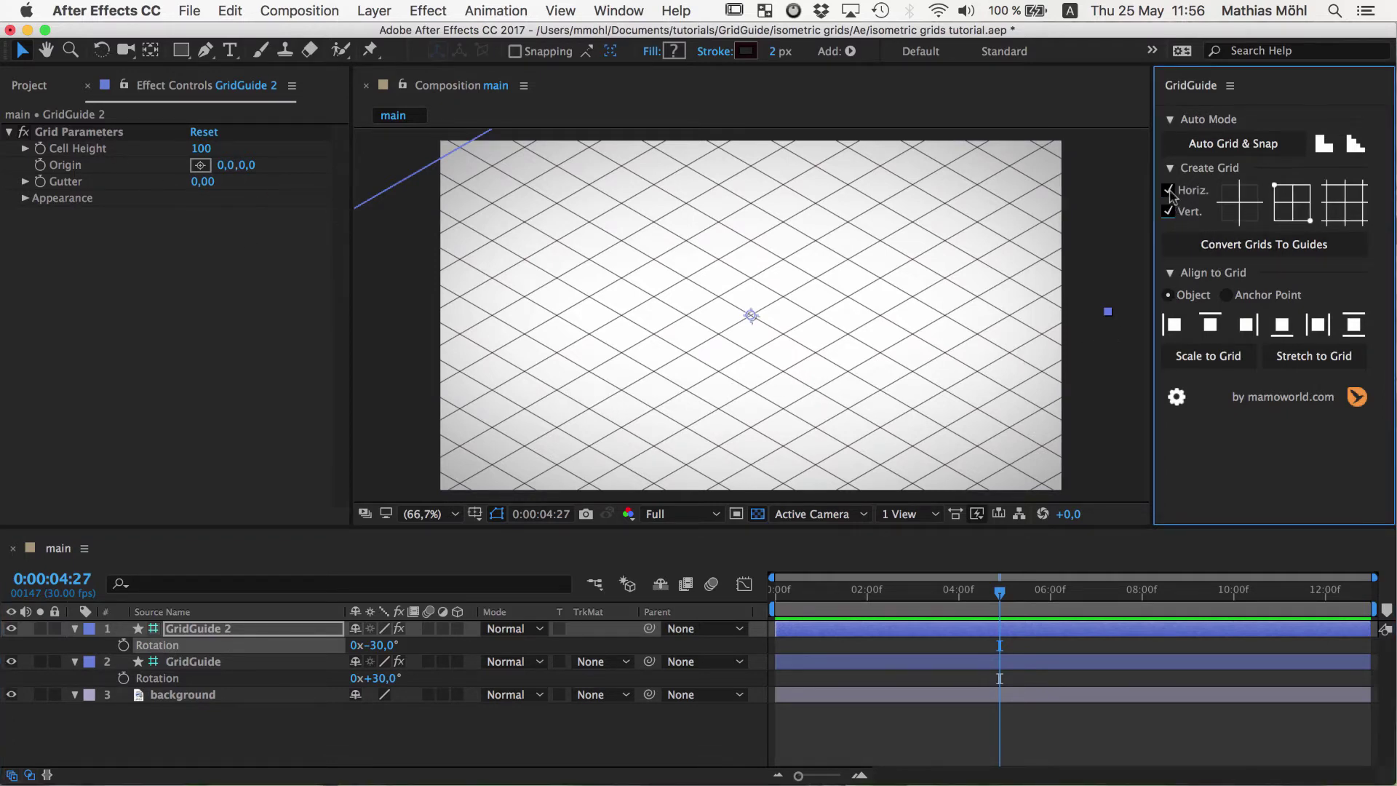
Step: Create an infinite vertical-line GridGuide layer with Anchor Point −960, −540, then check the zoomed view
{"action": "left_click", "coordinate": [1358, 199]}
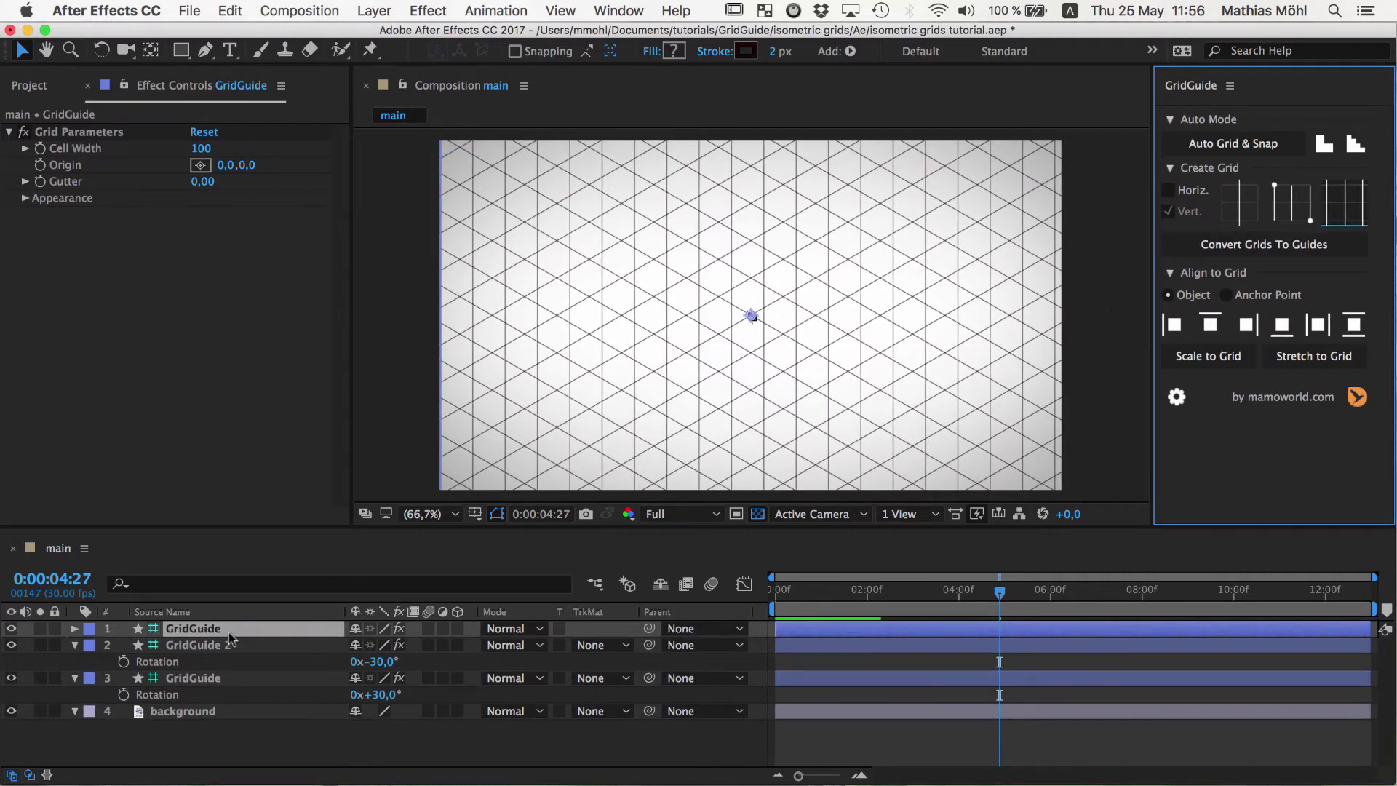
{"action": "key", "text": "a"}
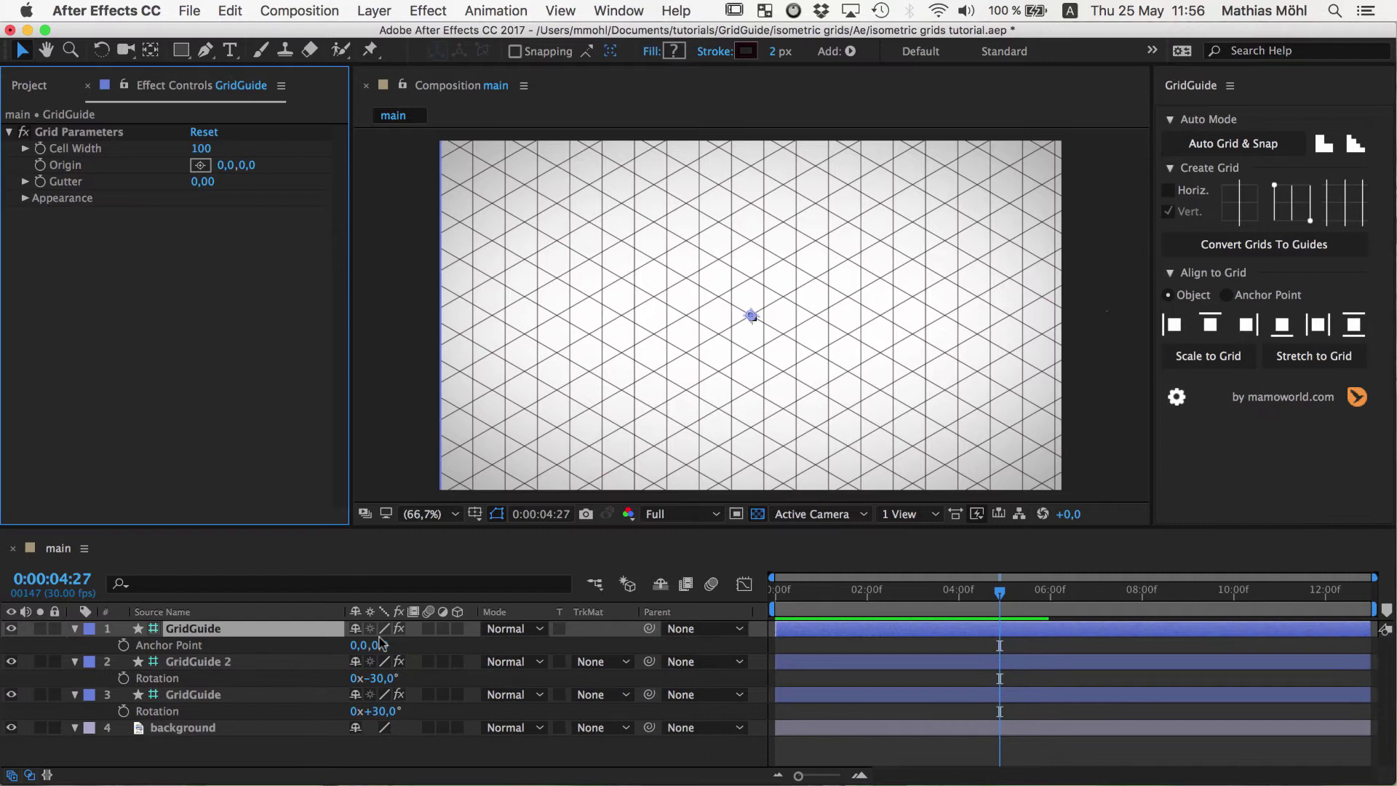
{"action": "left_click", "coordinate": [361, 645]}
{"action": "type", "text": "-96"}
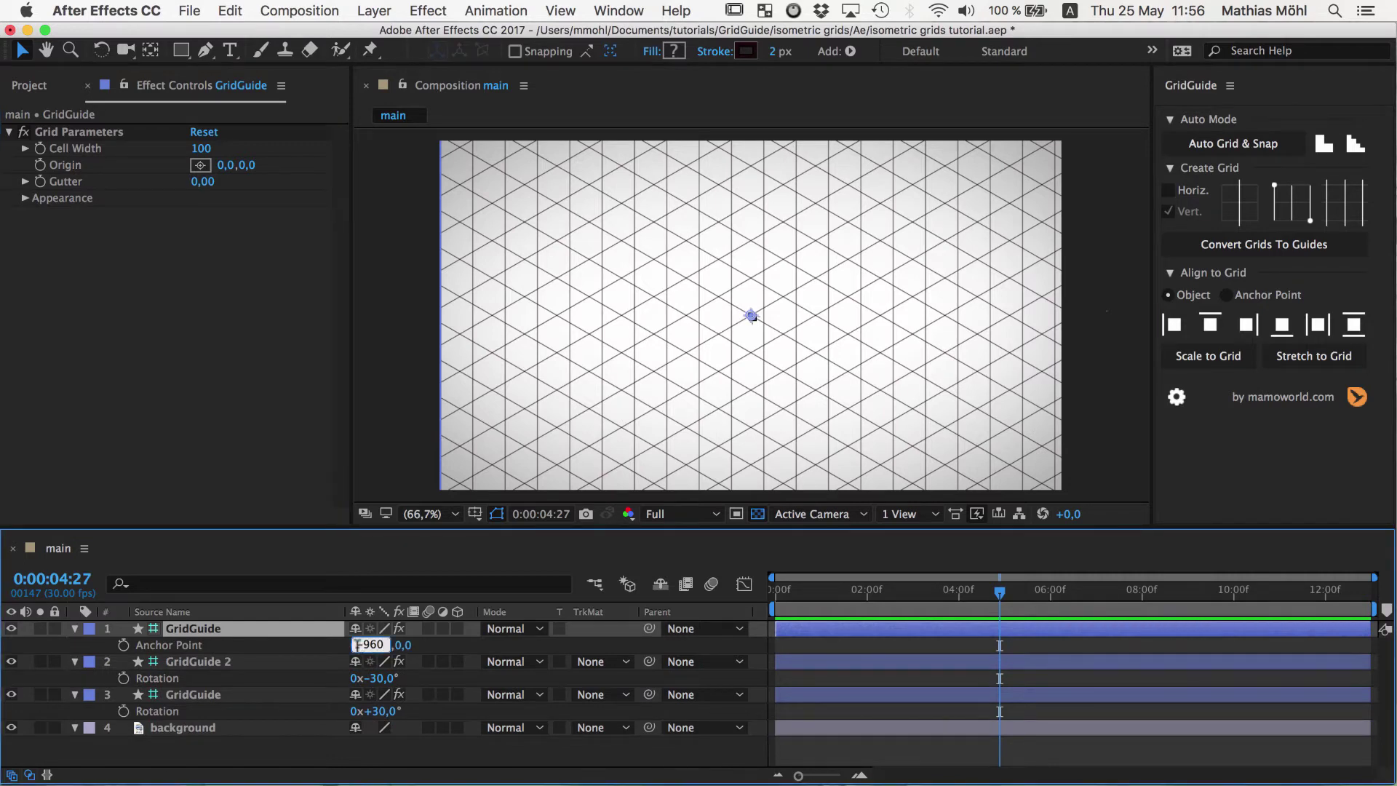
{"action": "key", "text": "Tab"}
{"action": "key", "text": "Tab"}
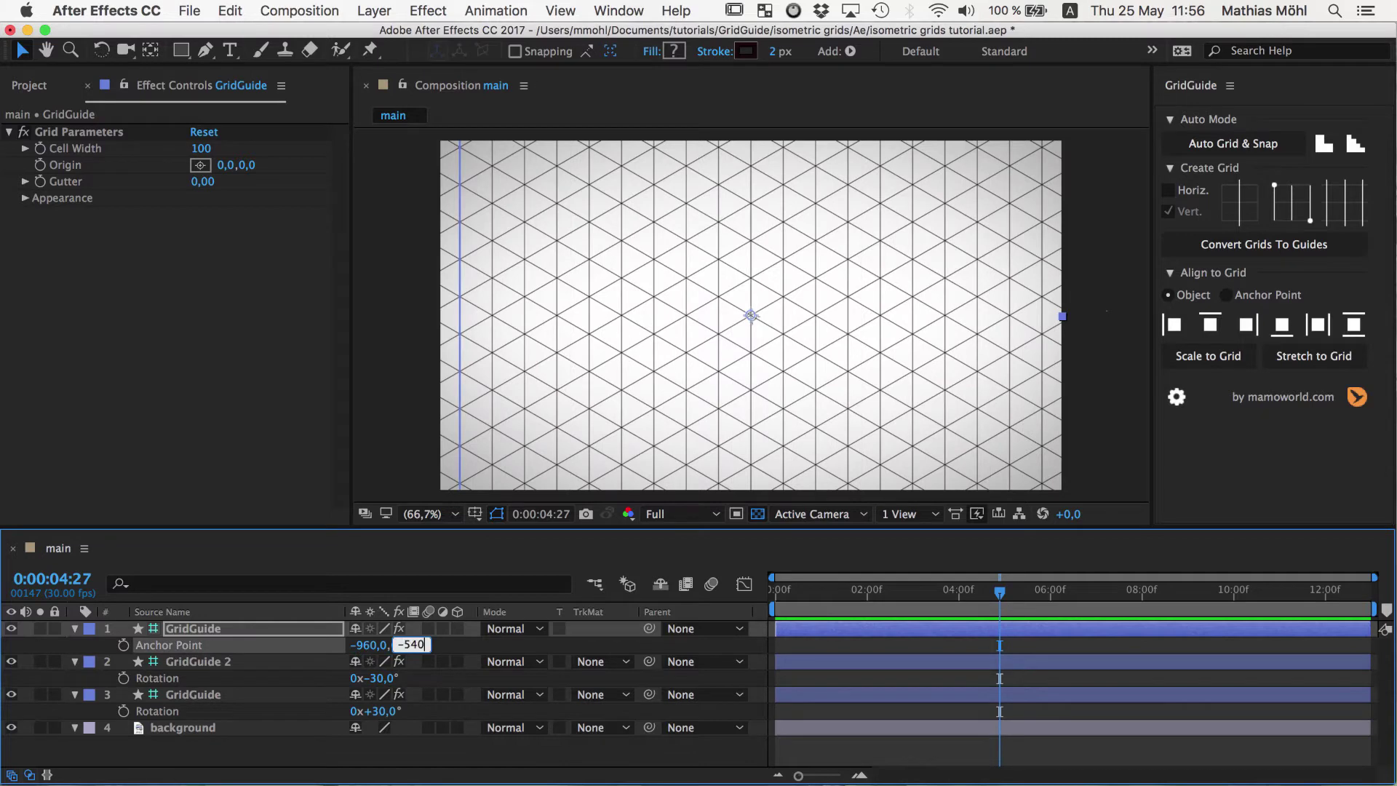
{"action": "key", "text": "Return"}
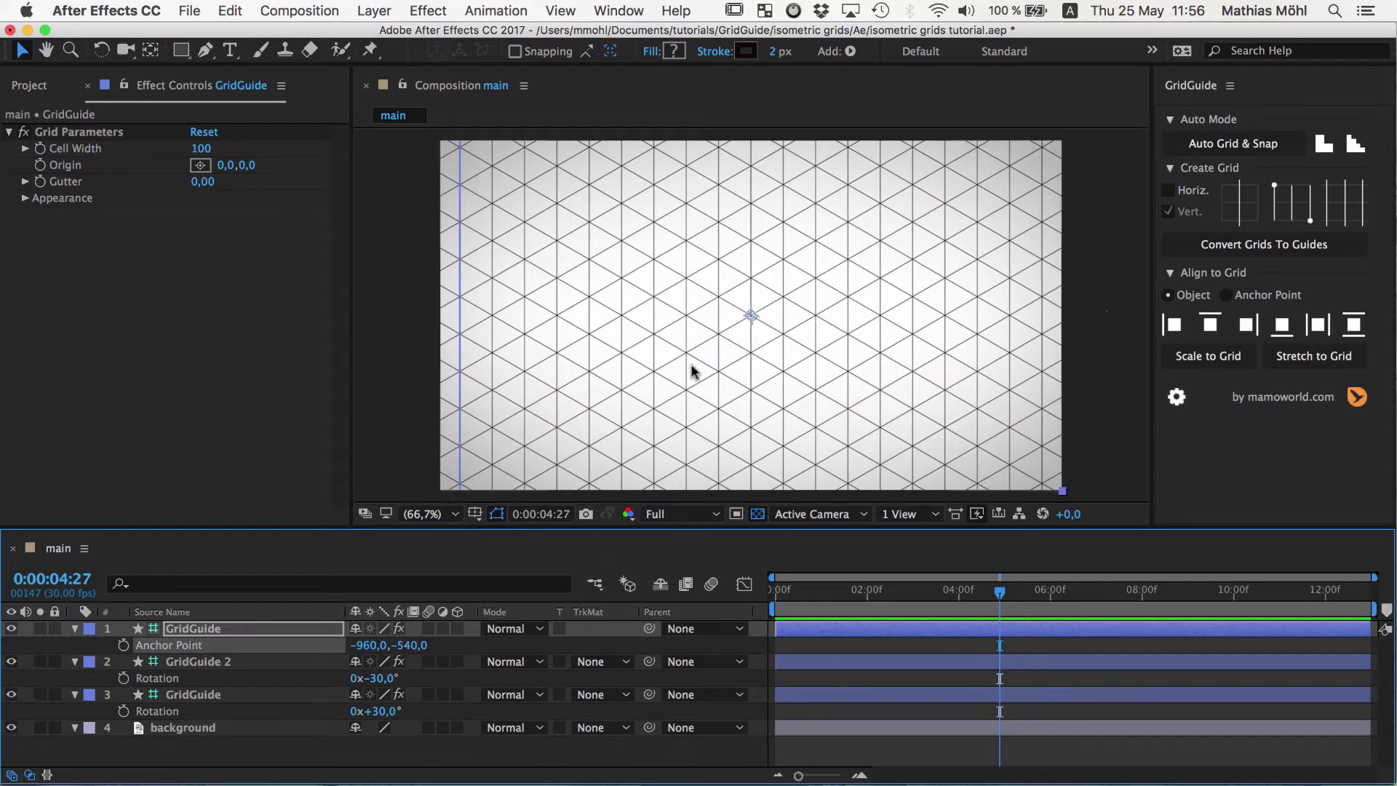
{"action": "scroll", "coordinate": [737, 326], "scroll_direction": "up", "scroll_amount": 3}
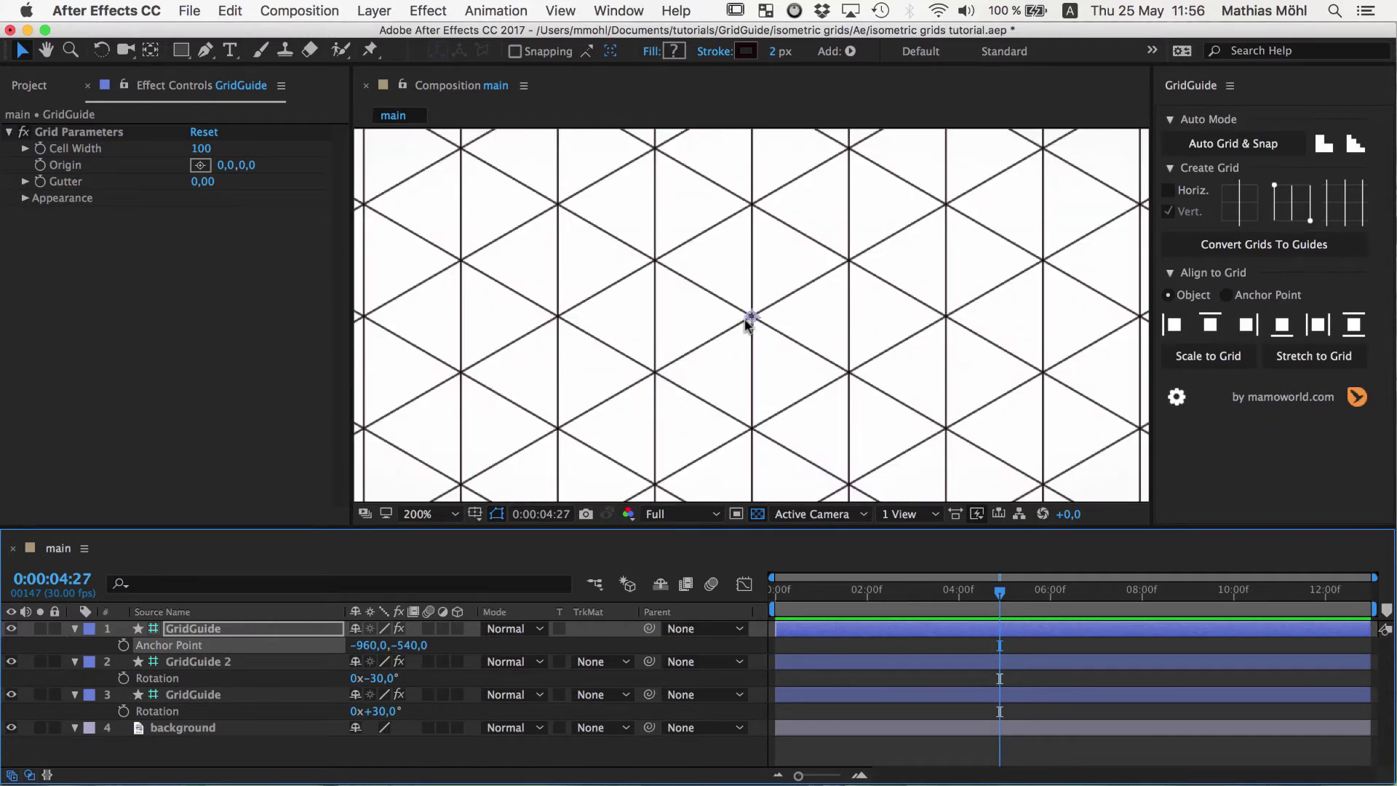
{"action": "scroll", "coordinate": [746, 300], "scroll_direction": "down", "scroll_amount": 3}
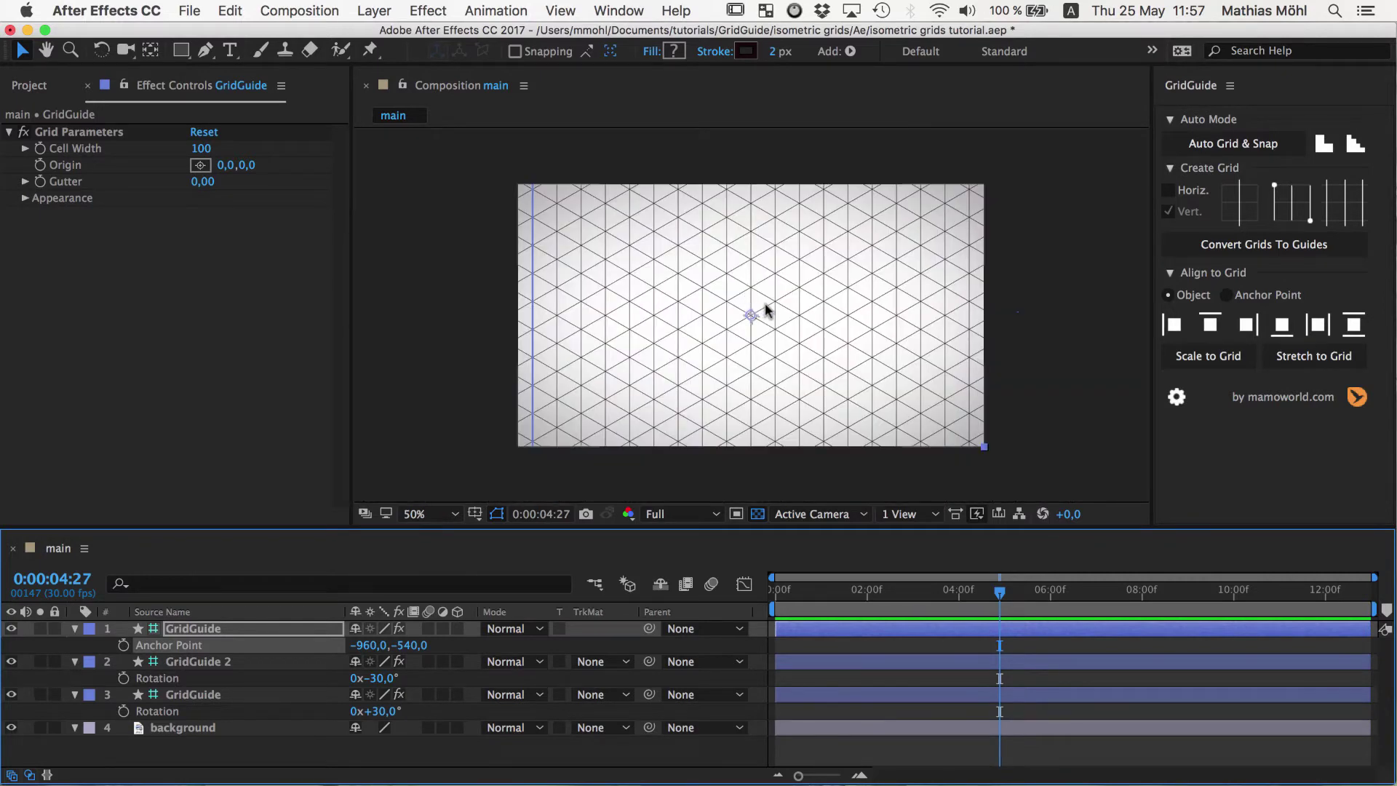
{"action": "scroll", "coordinate": [764, 305], "scroll_direction": "up", "scroll_amount": 2}
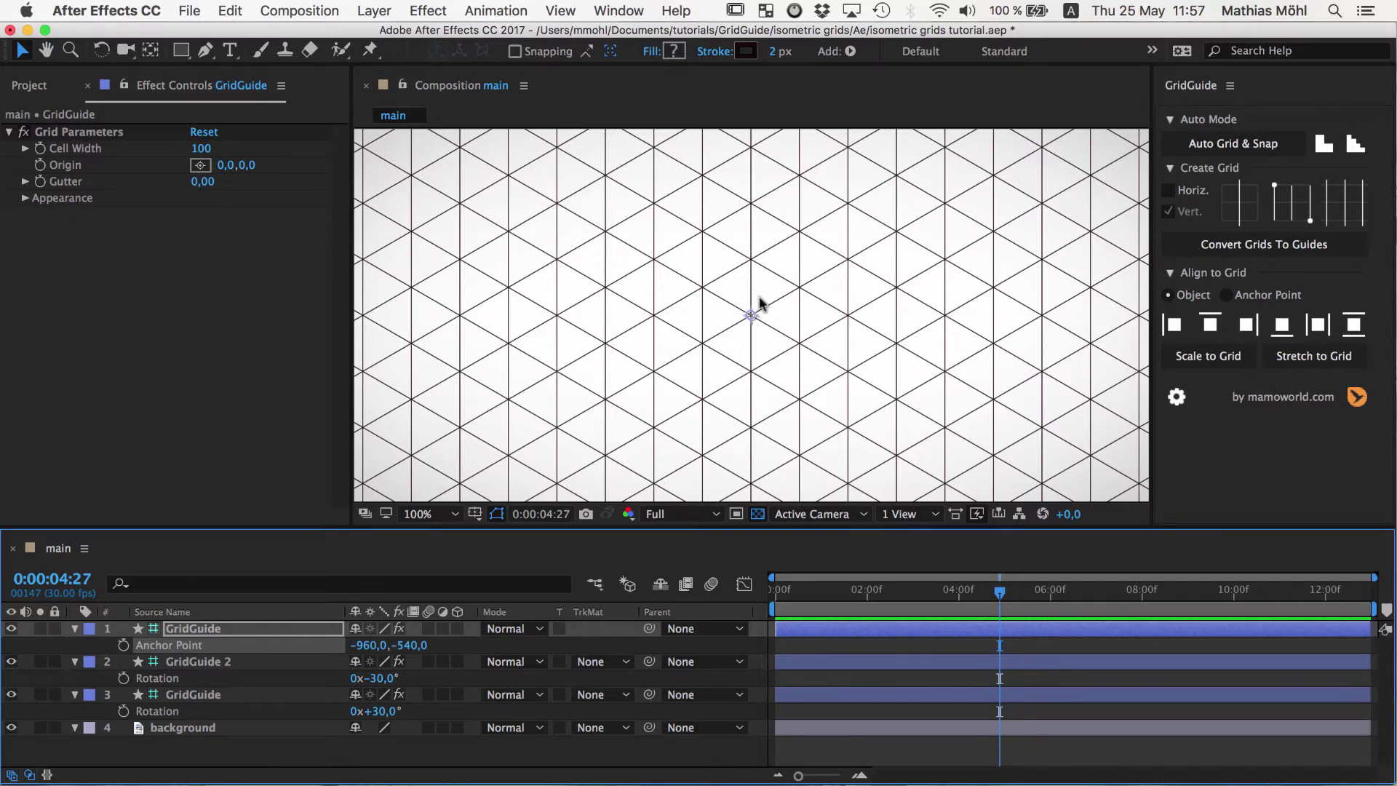
{"action": "key", "text": "comma"}
{"action": "key", "text": "comma"}
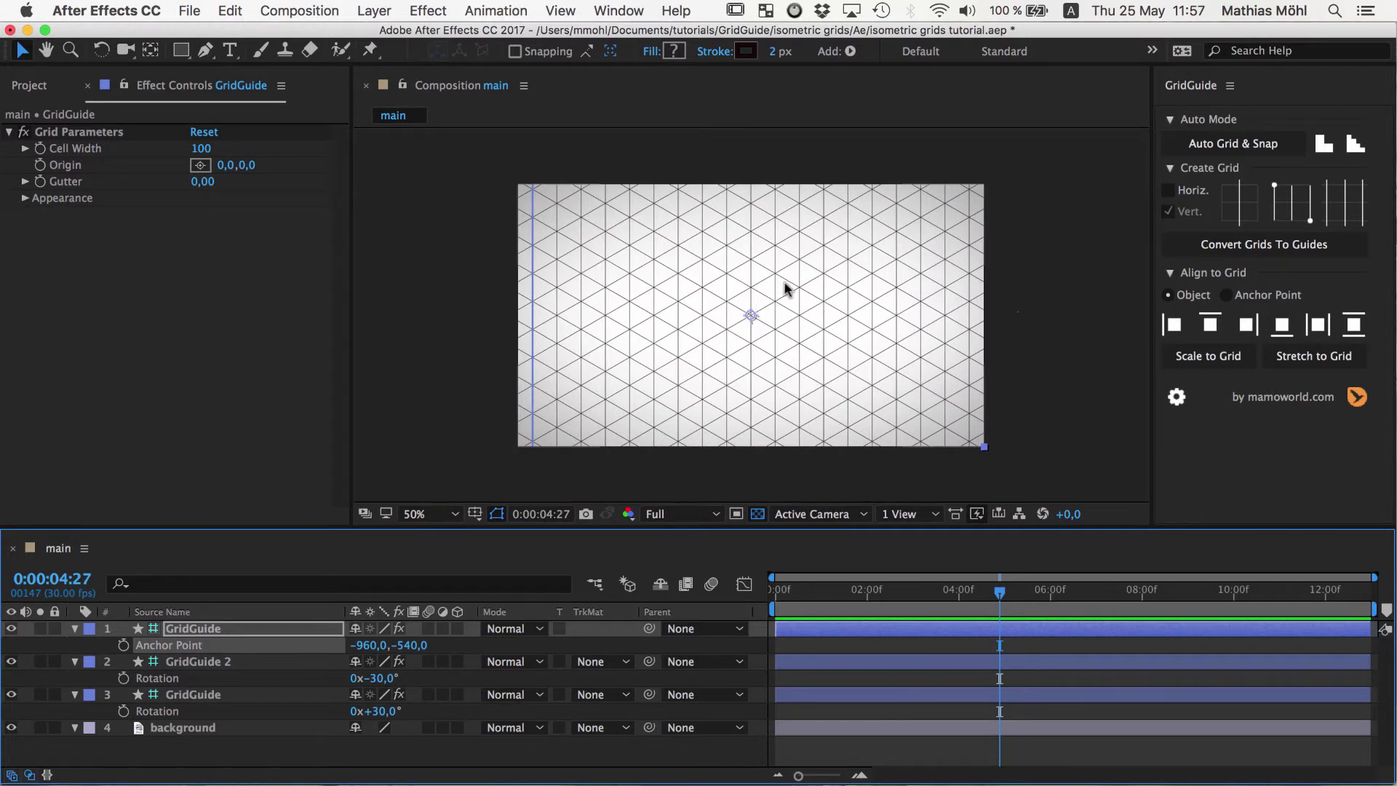
Step: Switch GridGuide to horizontal lines and create another infinite grid layer
{"action": "left_click", "coordinate": [1168, 192]}
{"action": "left_click", "coordinate": [1169, 211]}
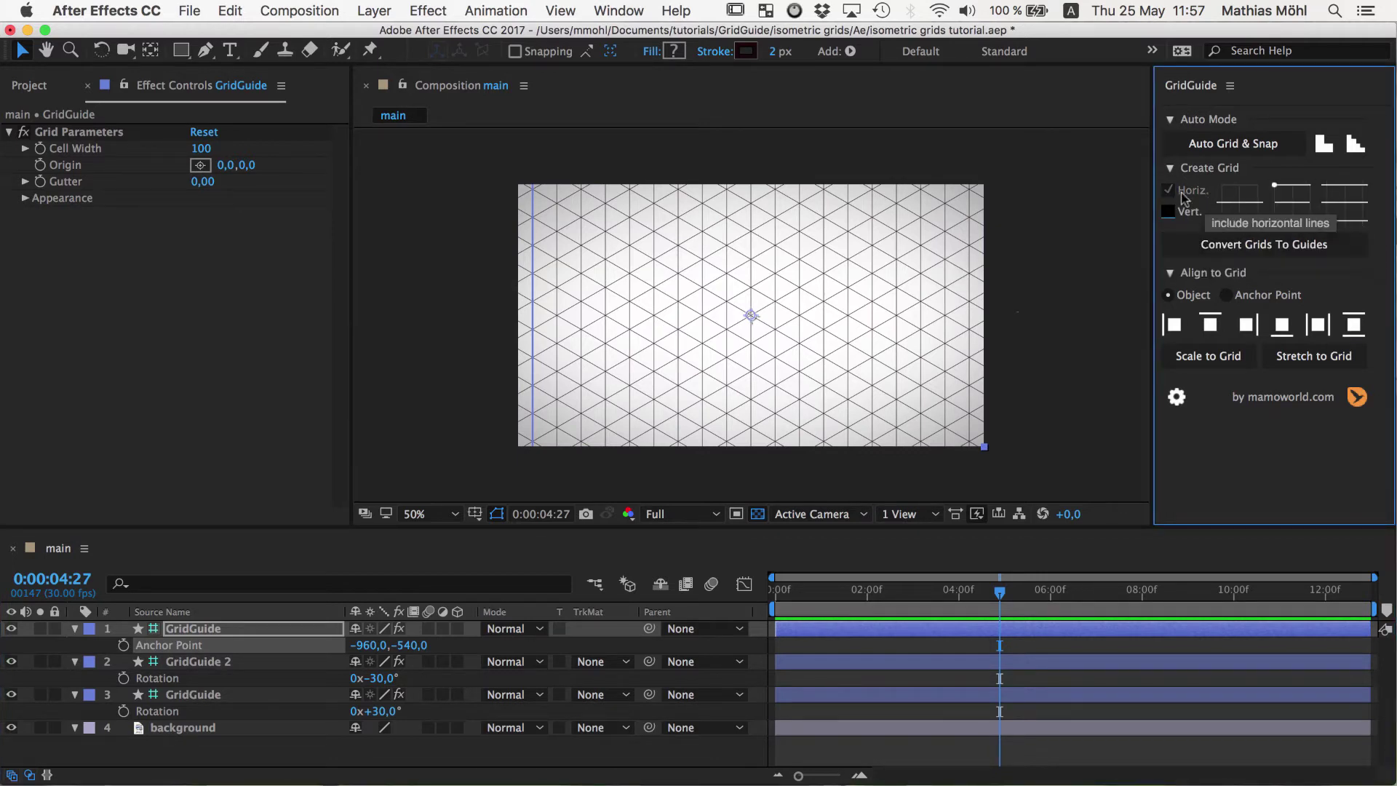
{"action": "left_click", "coordinate": [1361, 206]}
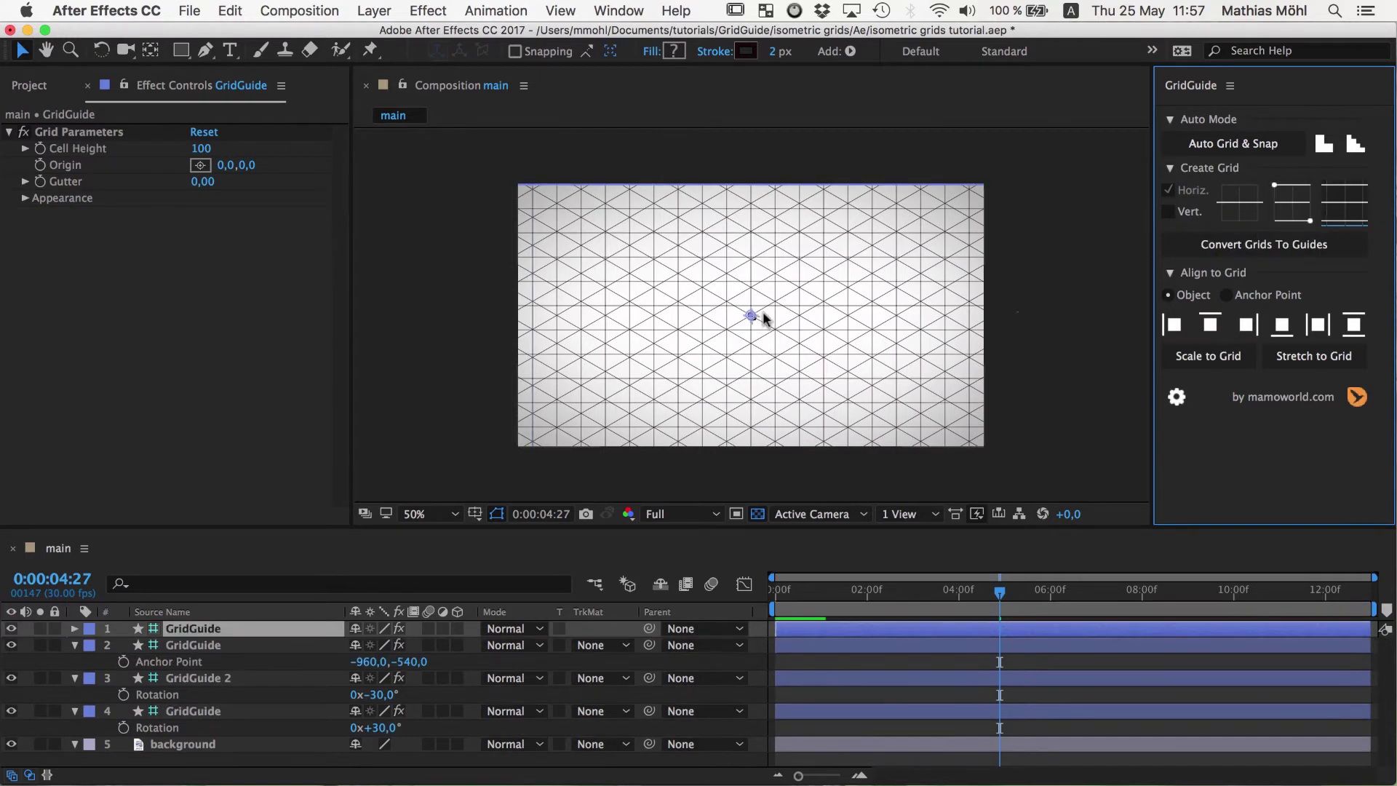
Step: Set the new horizontal grid layer's Anchor Point to −960, −540 and zoom to 200%
{"action": "scroll", "coordinate": [762, 321], "scroll_direction": "up", "scroll_amount": 2}
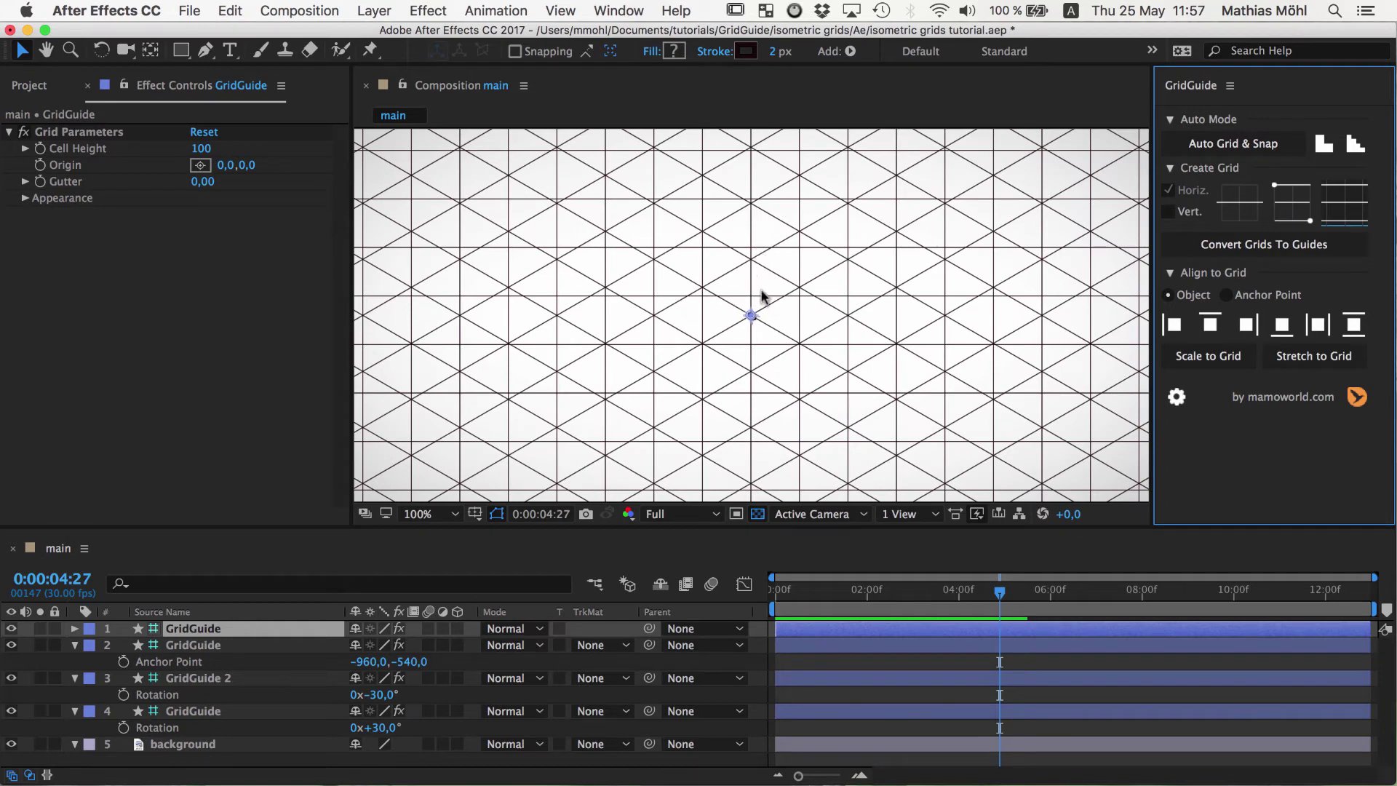
{"action": "left_click", "coordinate": [203, 630]}
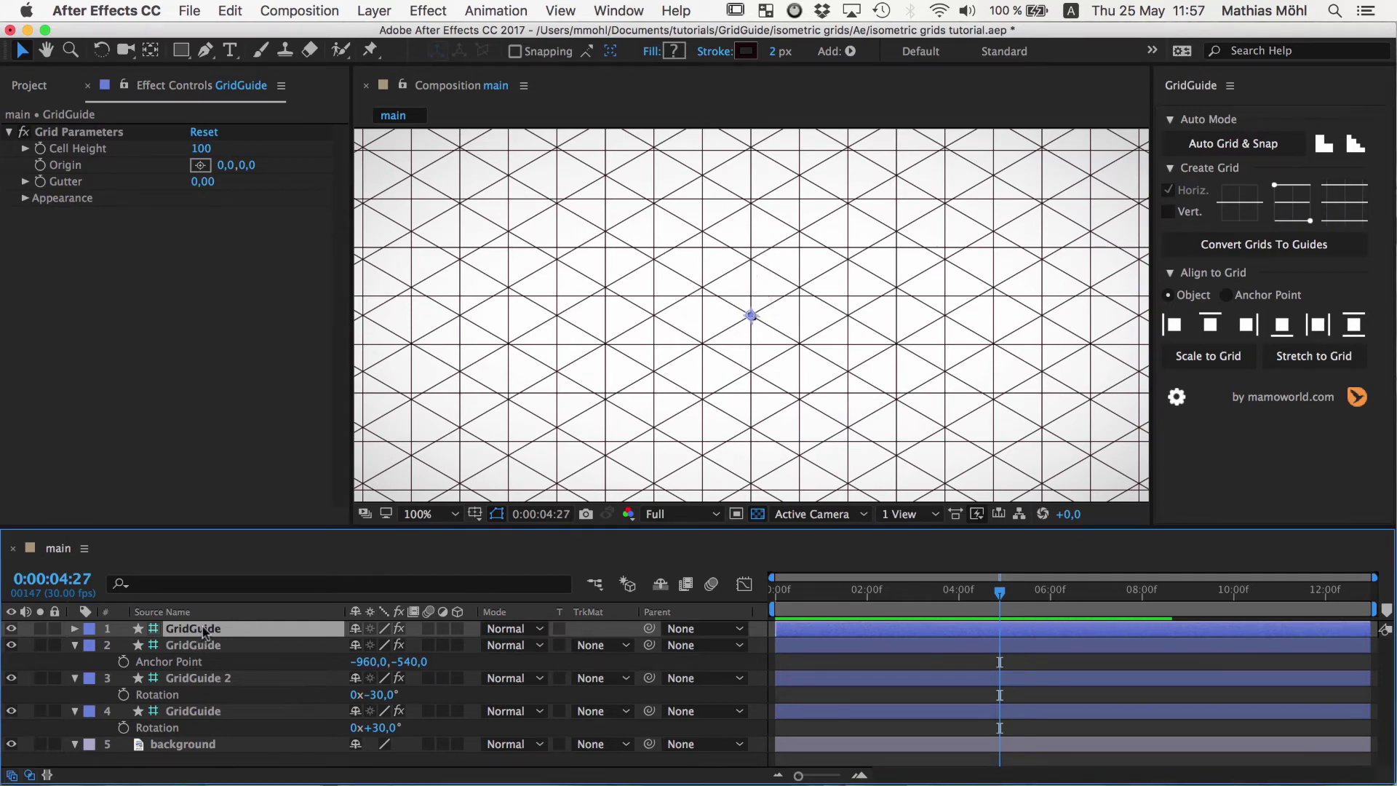
{"action": "key", "text": "a"}
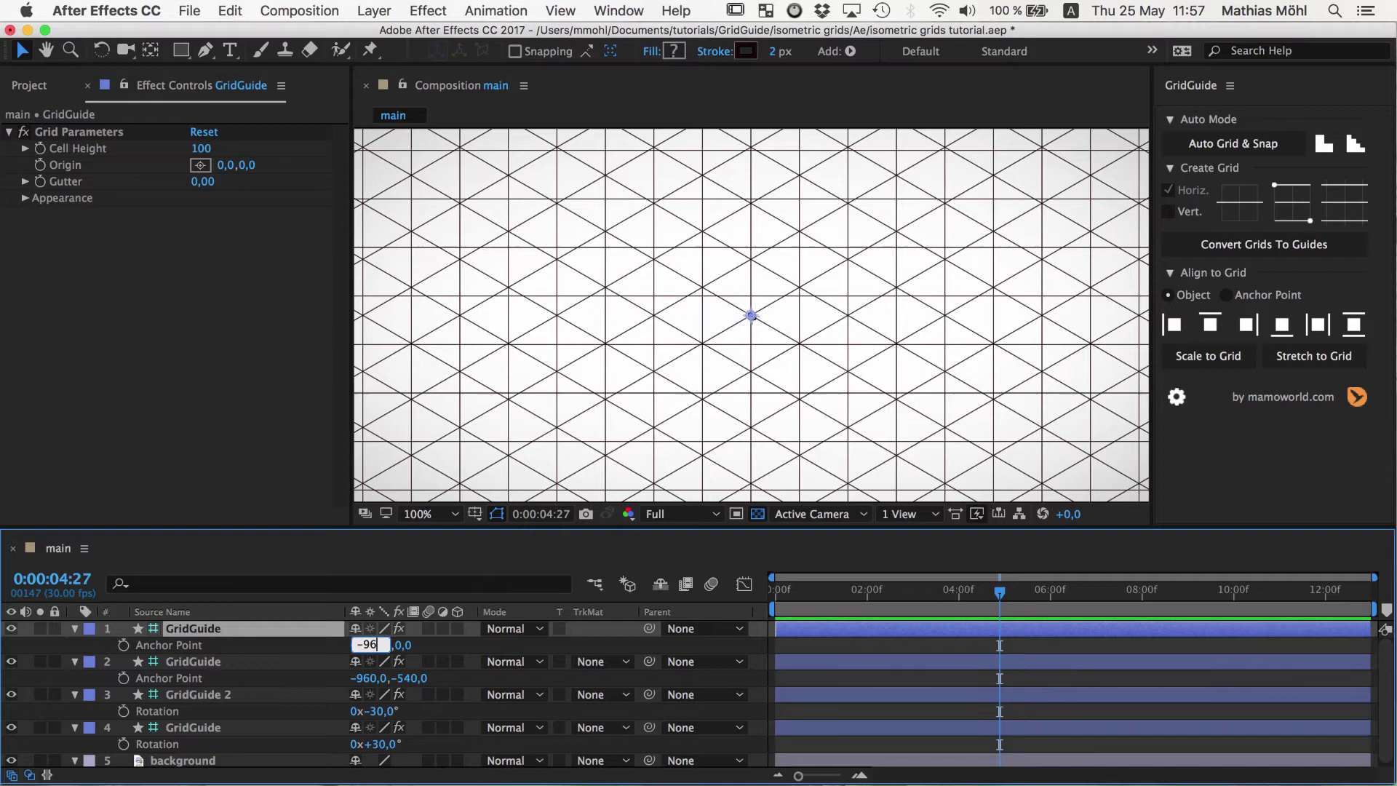
{"action": "type", "text": "0"}
{"action": "key", "text": "Tab"}
{"action": "type", "text": "-540"}
{"action": "key", "text": "Return"}
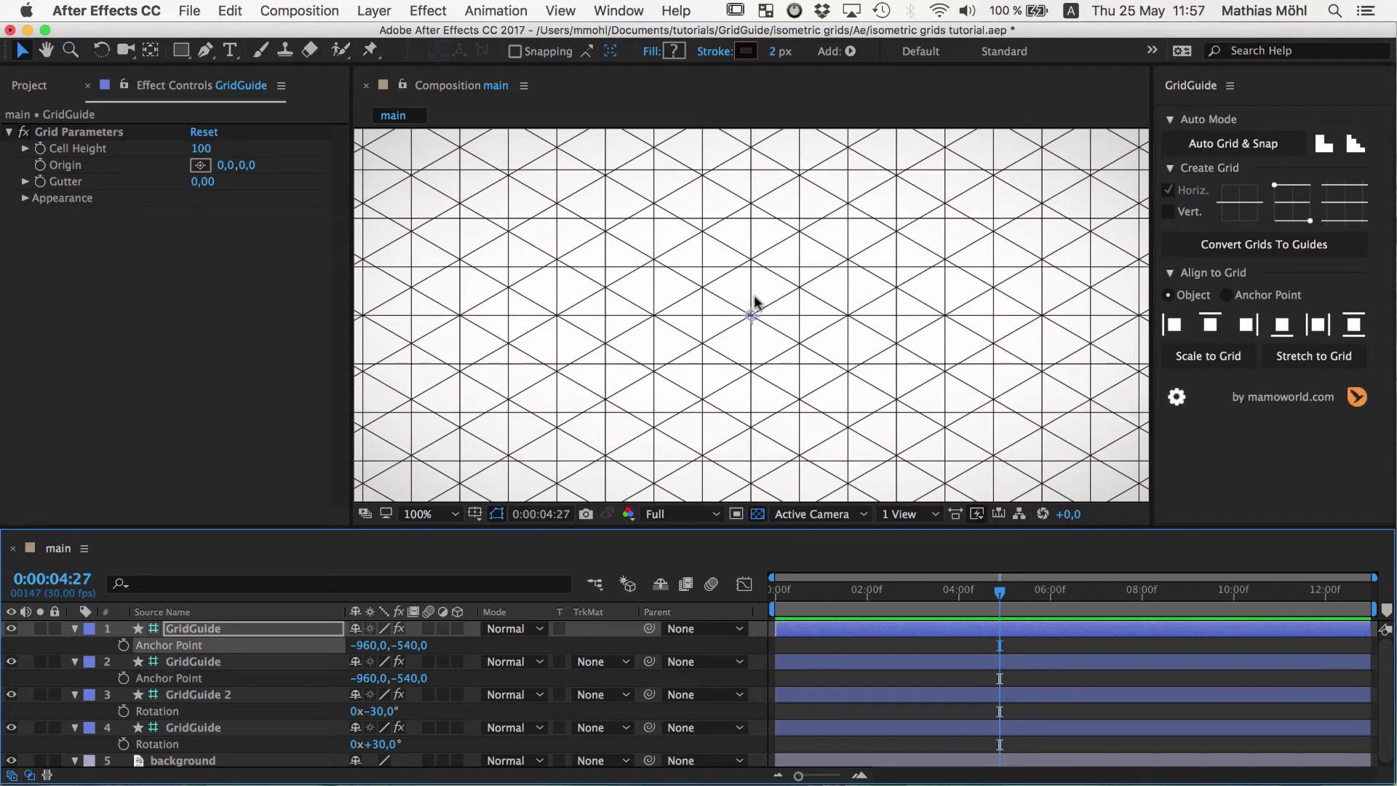
{"action": "key", "text": "period"}
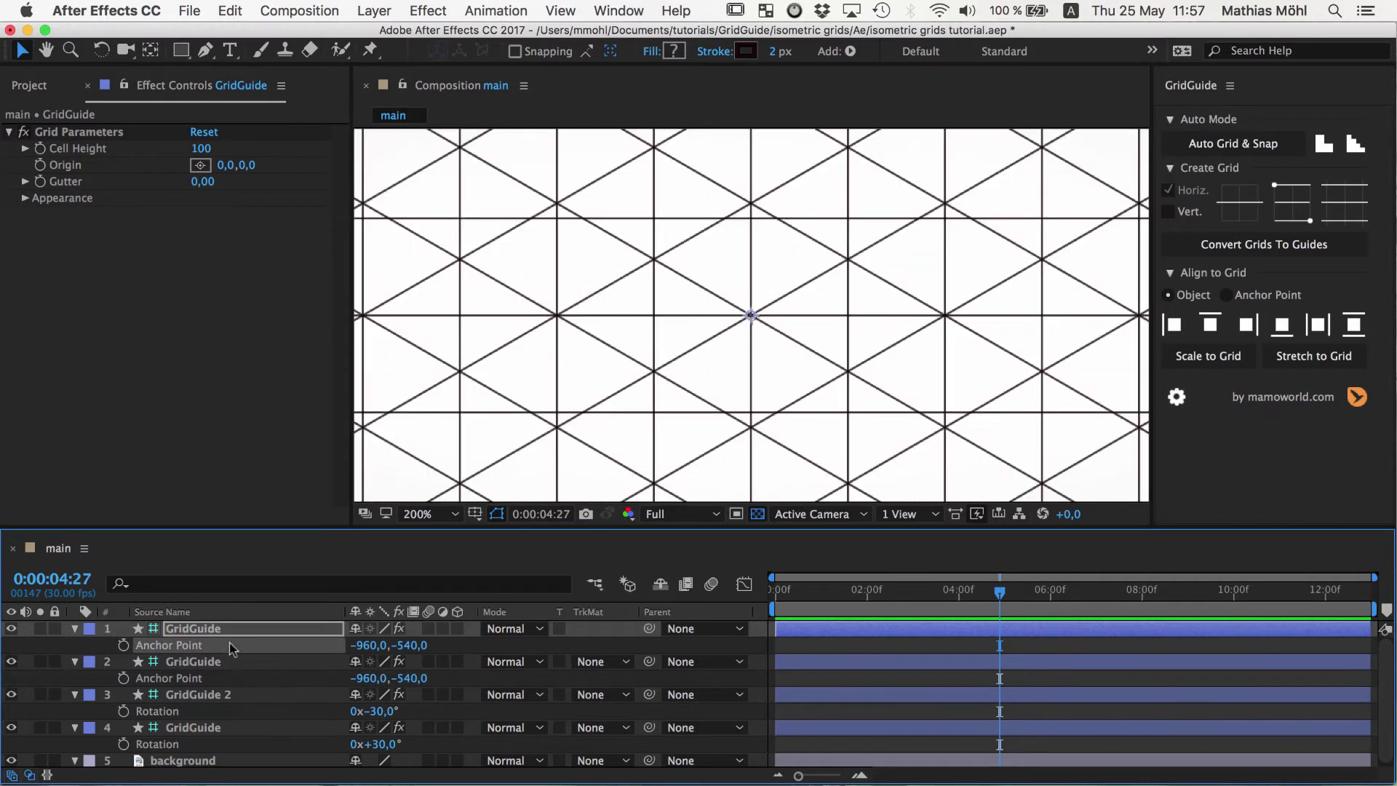
Step: Scrub the horizontal grid's Cell Height from about 56 up to 58, matching the diagonal crossings
{"action": "left_click", "coordinate": [216, 628]}
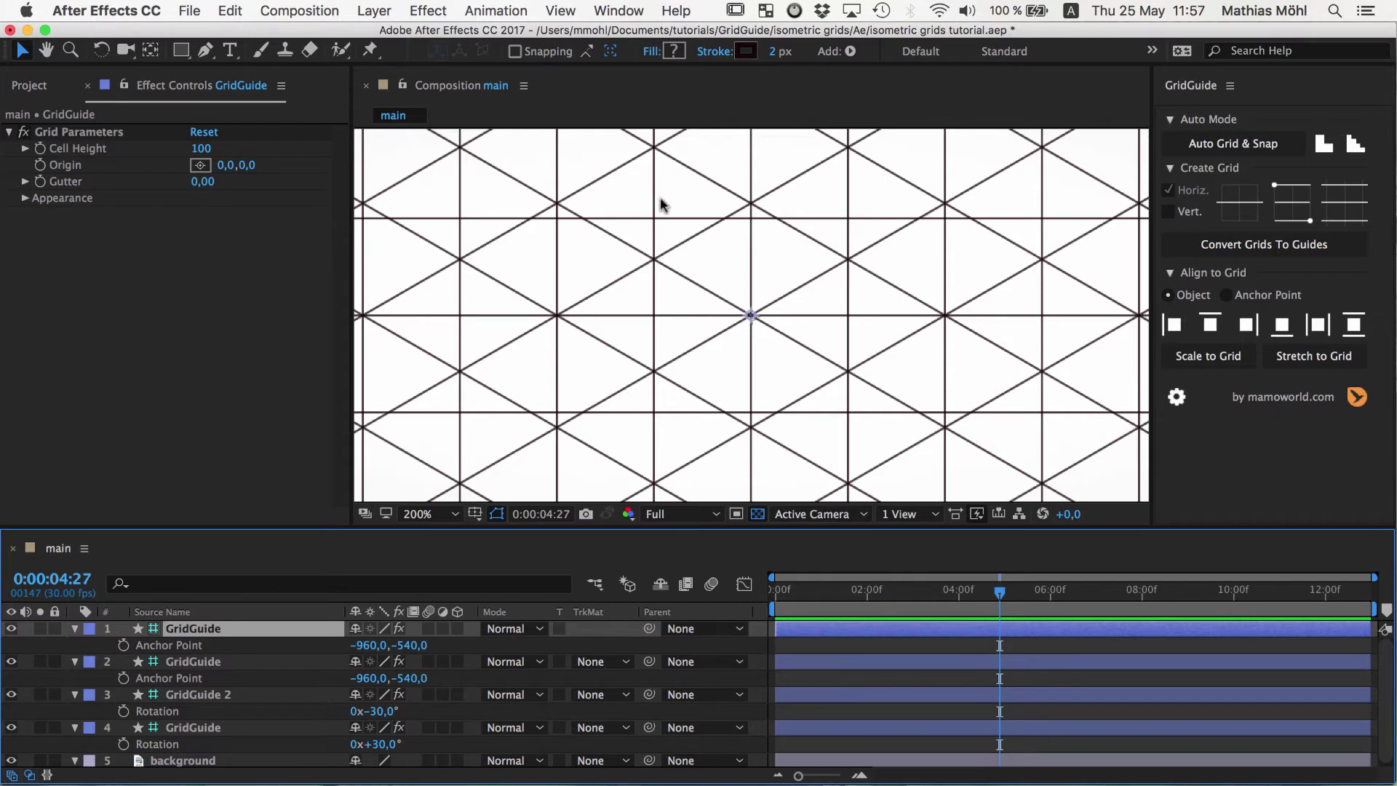
{"action": "left_click_drag", "start_coordinate": [204, 151], "coordinate": [182, 166]}
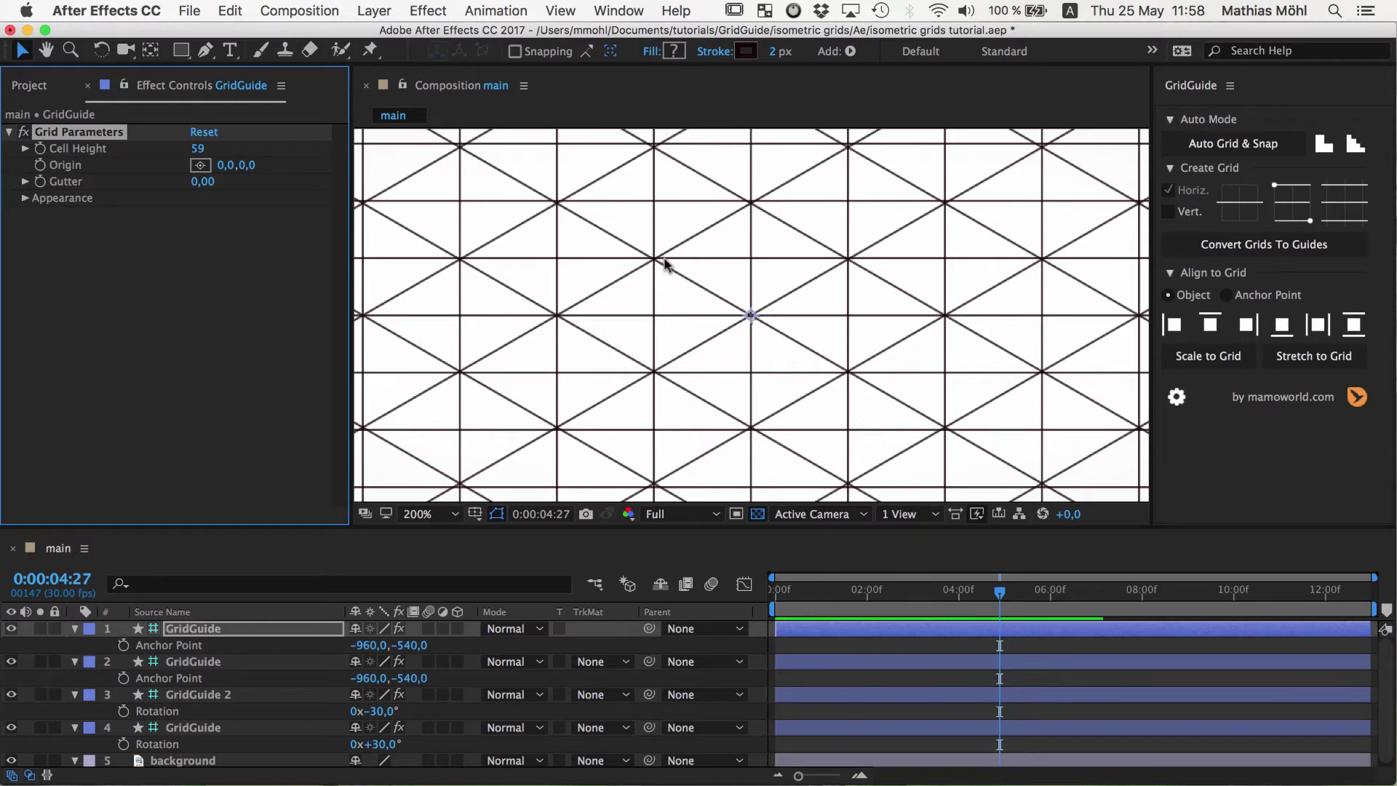
{"action": "left_click_drag", "start_coordinate": [205, 152], "coordinate": [211, 158]}
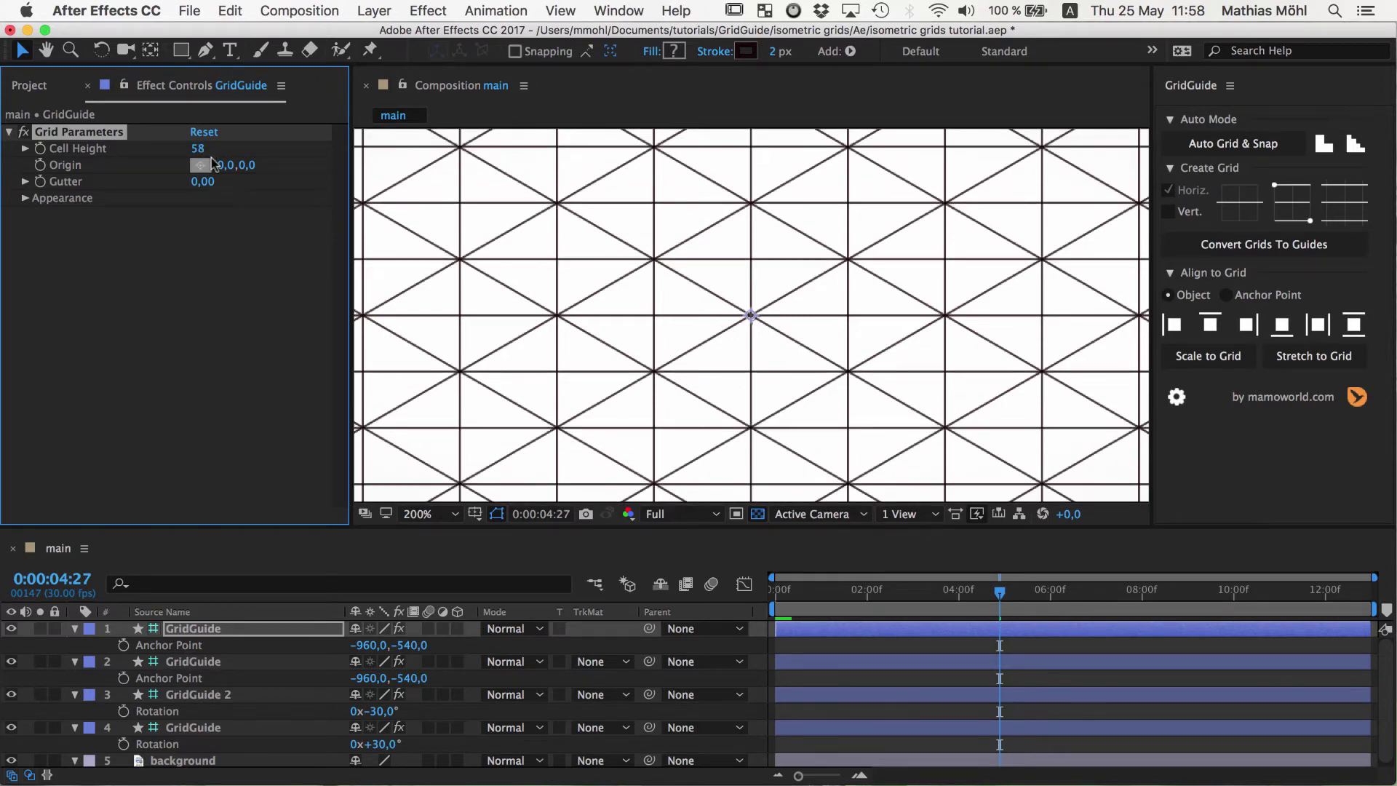
{"action": "left_click_drag", "start_coordinate": [197, 148], "coordinate": [195, 148]}
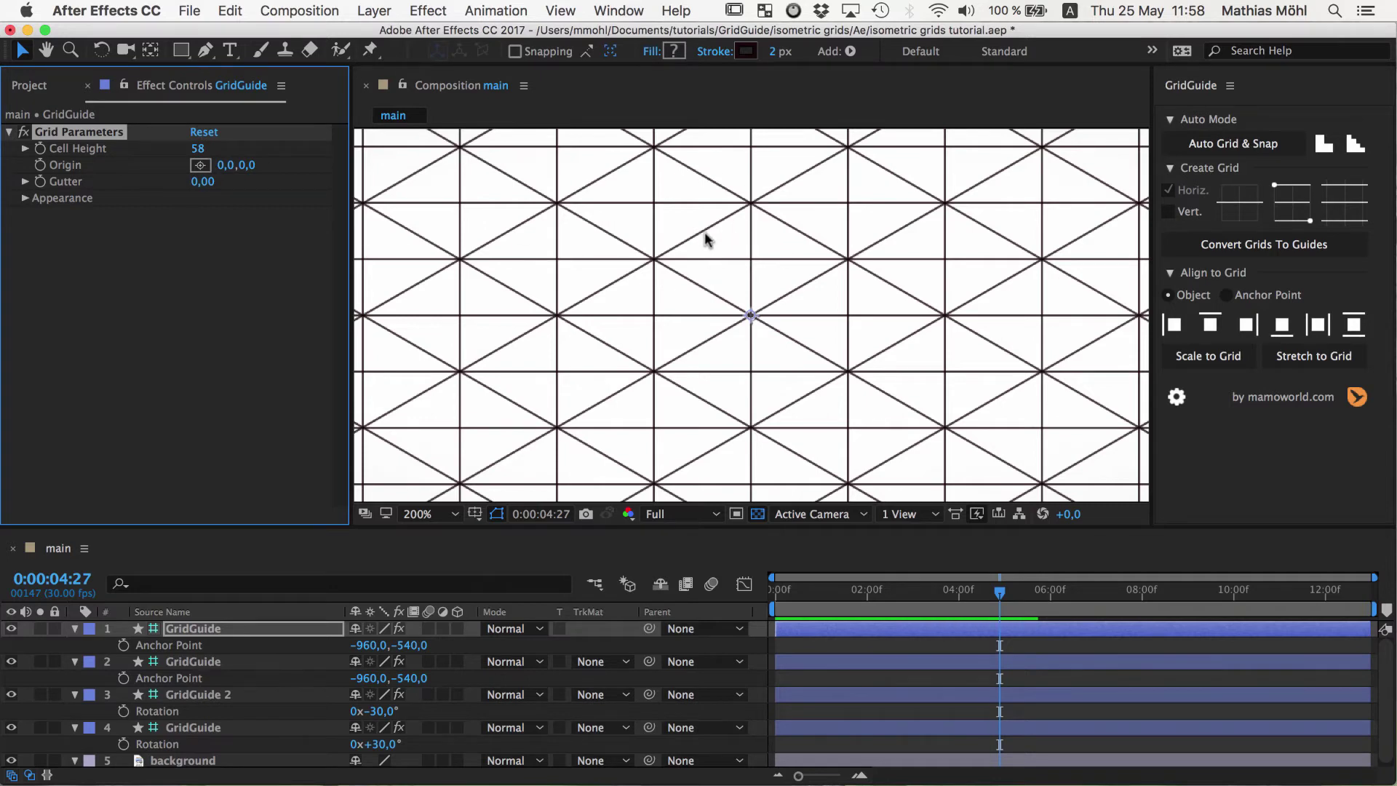
Step: Reveal the horizontal grid's Grid Parameters in the timeline and set Cell Height to 100
{"action": "left_click", "coordinate": [209, 630]}
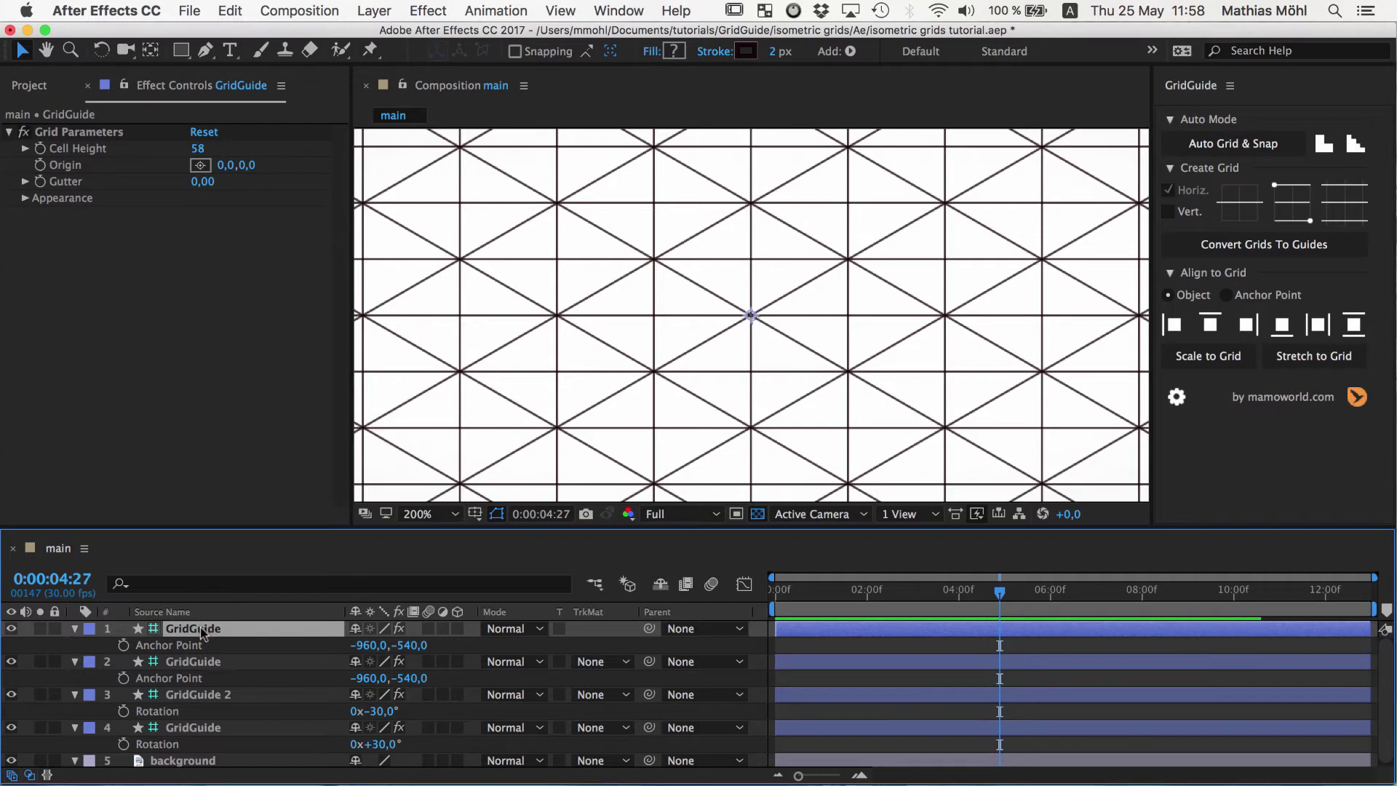
{"action": "key", "text": "e"}
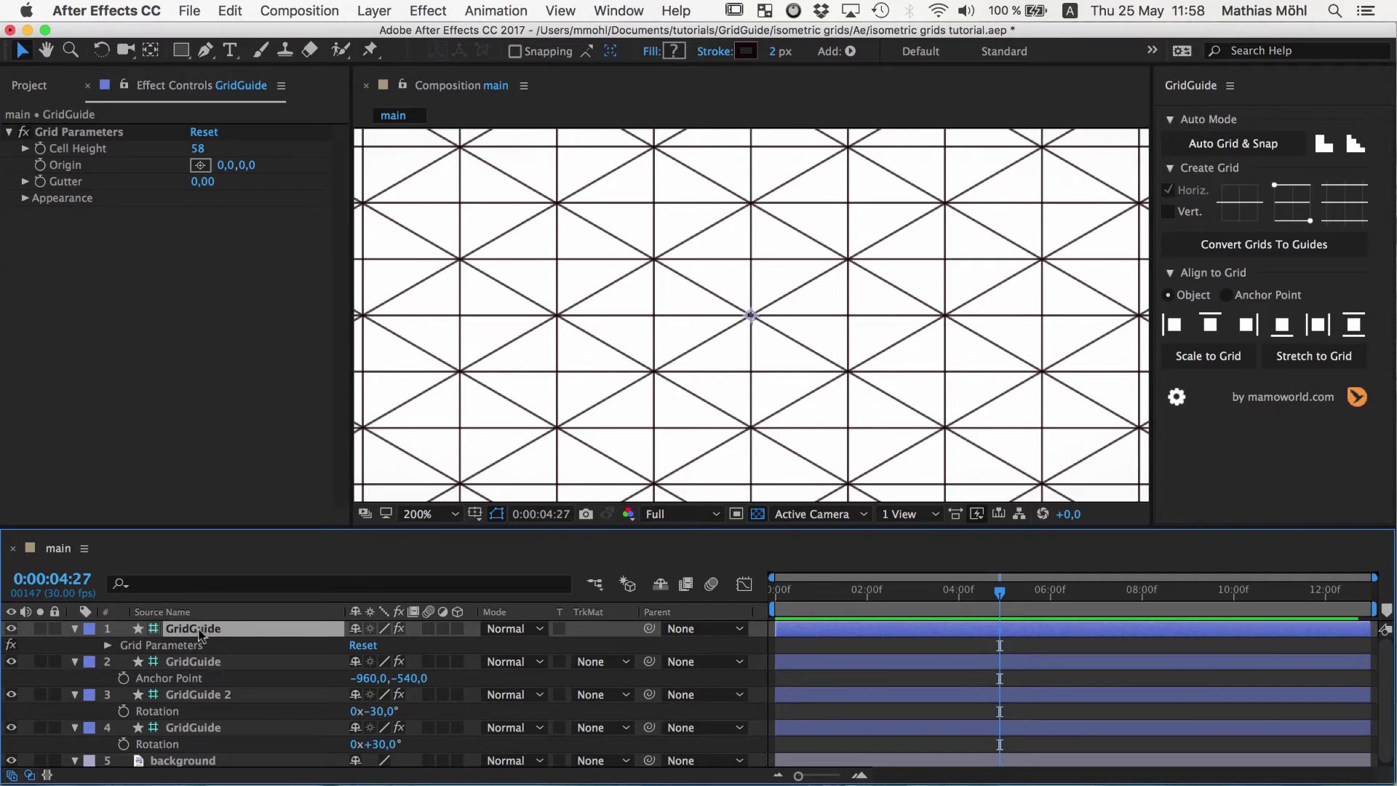
{"action": "left_click", "coordinate": [108, 646]}
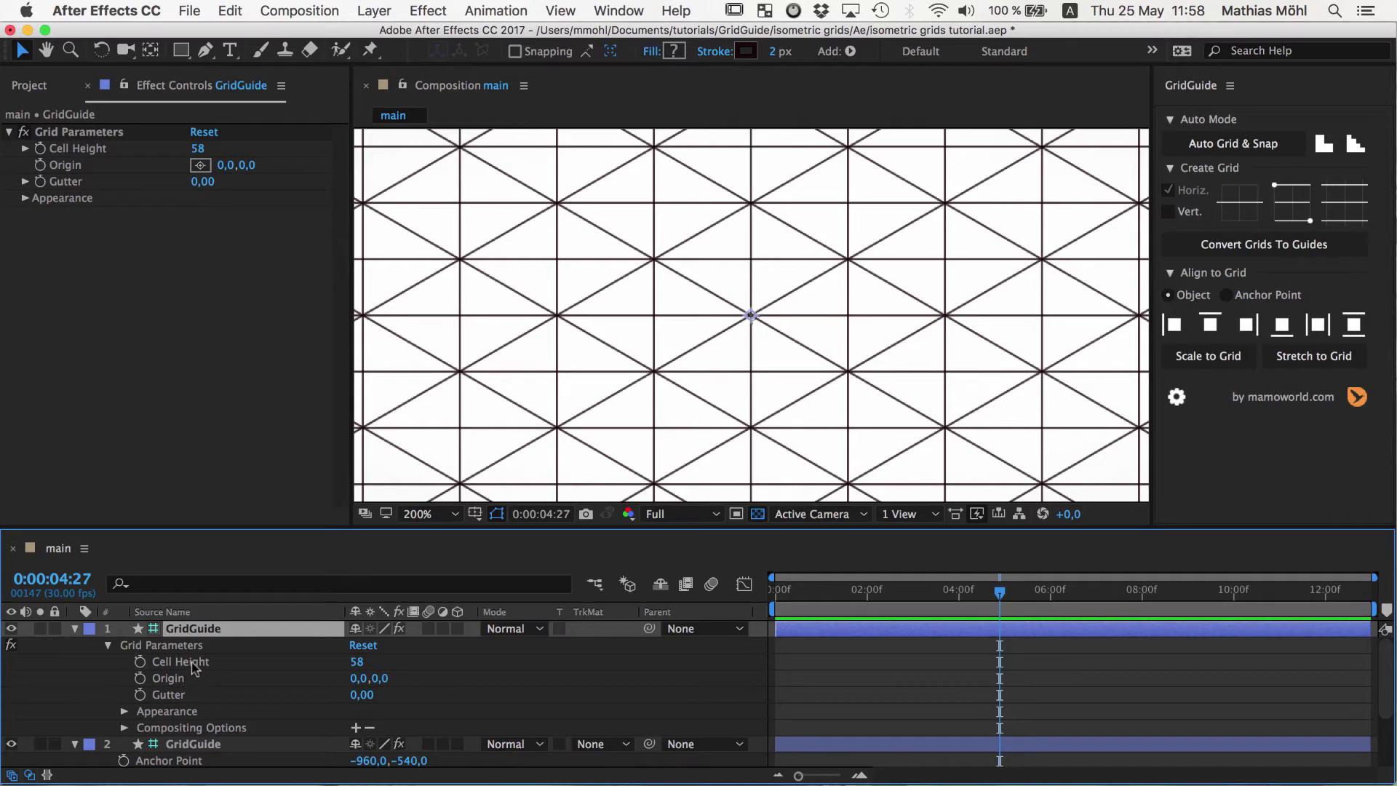
{"action": "left_click", "coordinate": [358, 661]}
{"action": "key", "text": "Return"}
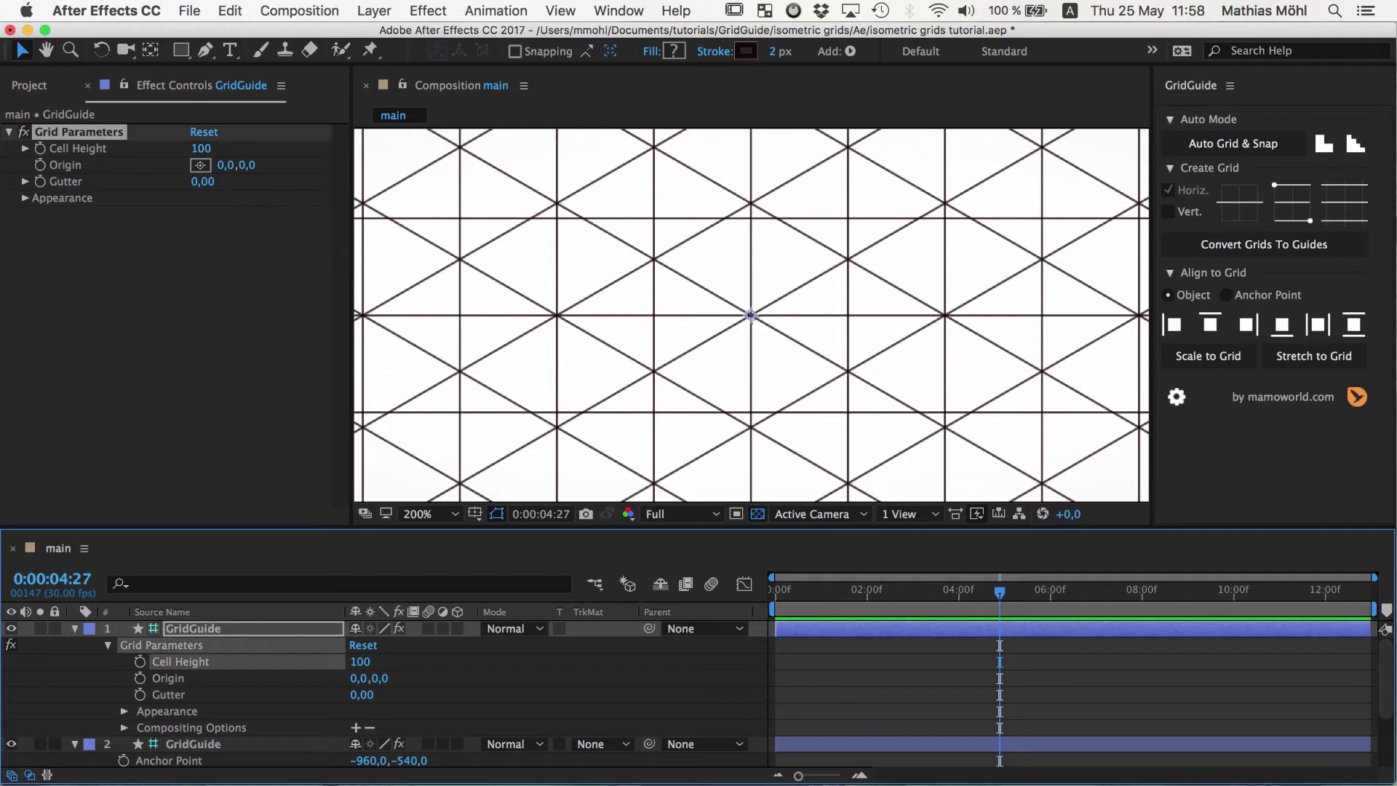
Step: Drive Cell Height with the expression value / Math.sqrt(3), then zoom out to 50%
{"action": "left_click", "coordinate": [140, 662], "text": "alt"}
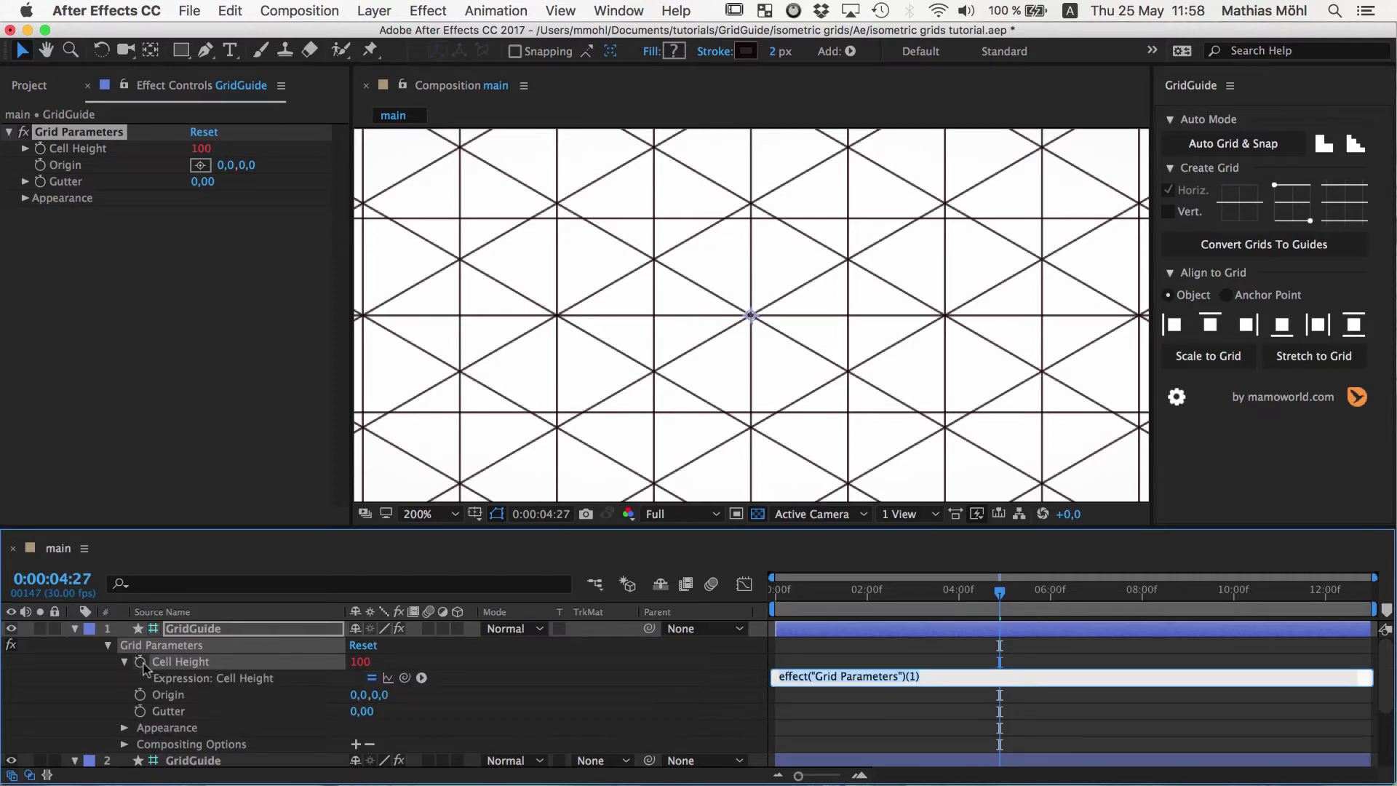
{"action": "type", "text": "value /"}
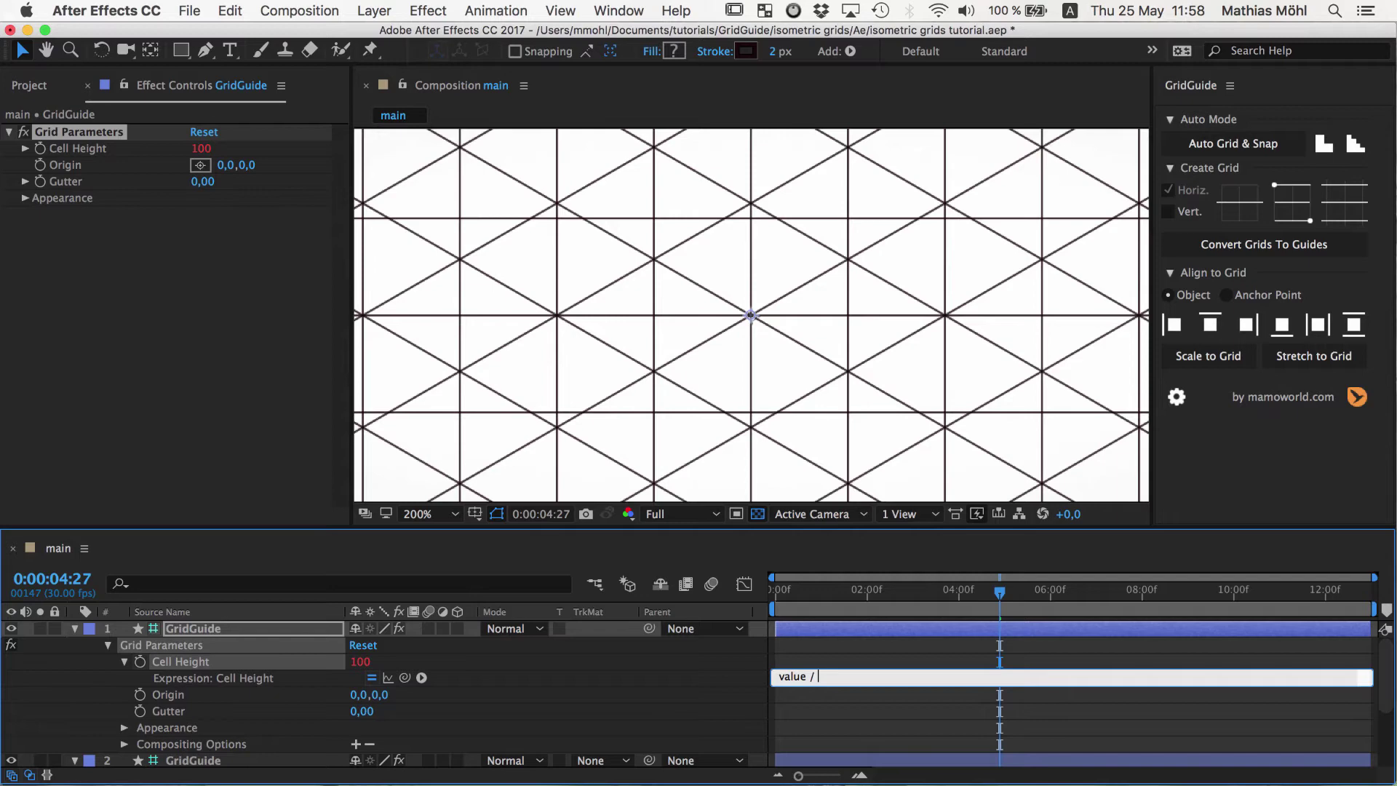
{"action": "type", "text": "Math.sqrt(3"}
{"action": "left_click", "coordinate": [741, 677]}
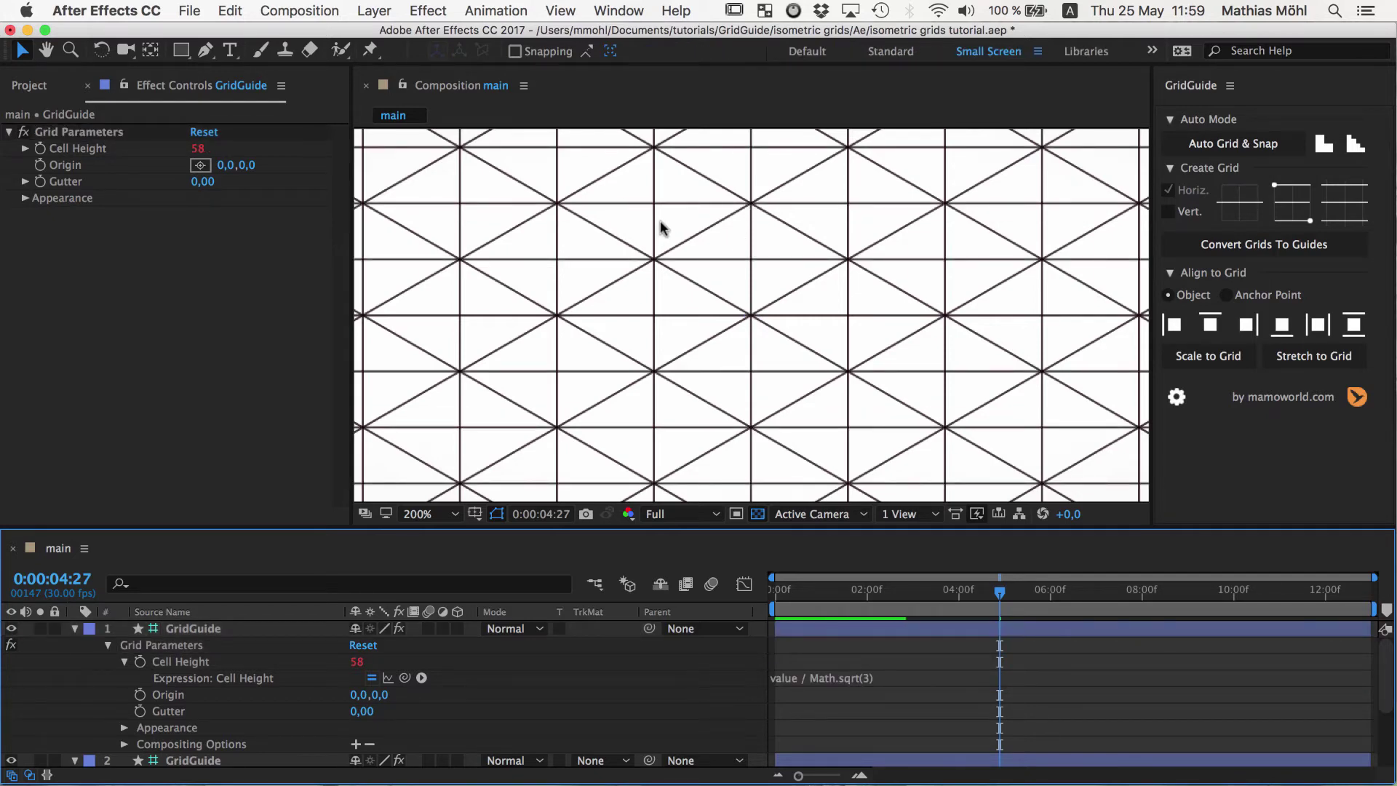
{"action": "key", "text": "comma"}
{"action": "key", "text": "comma"}
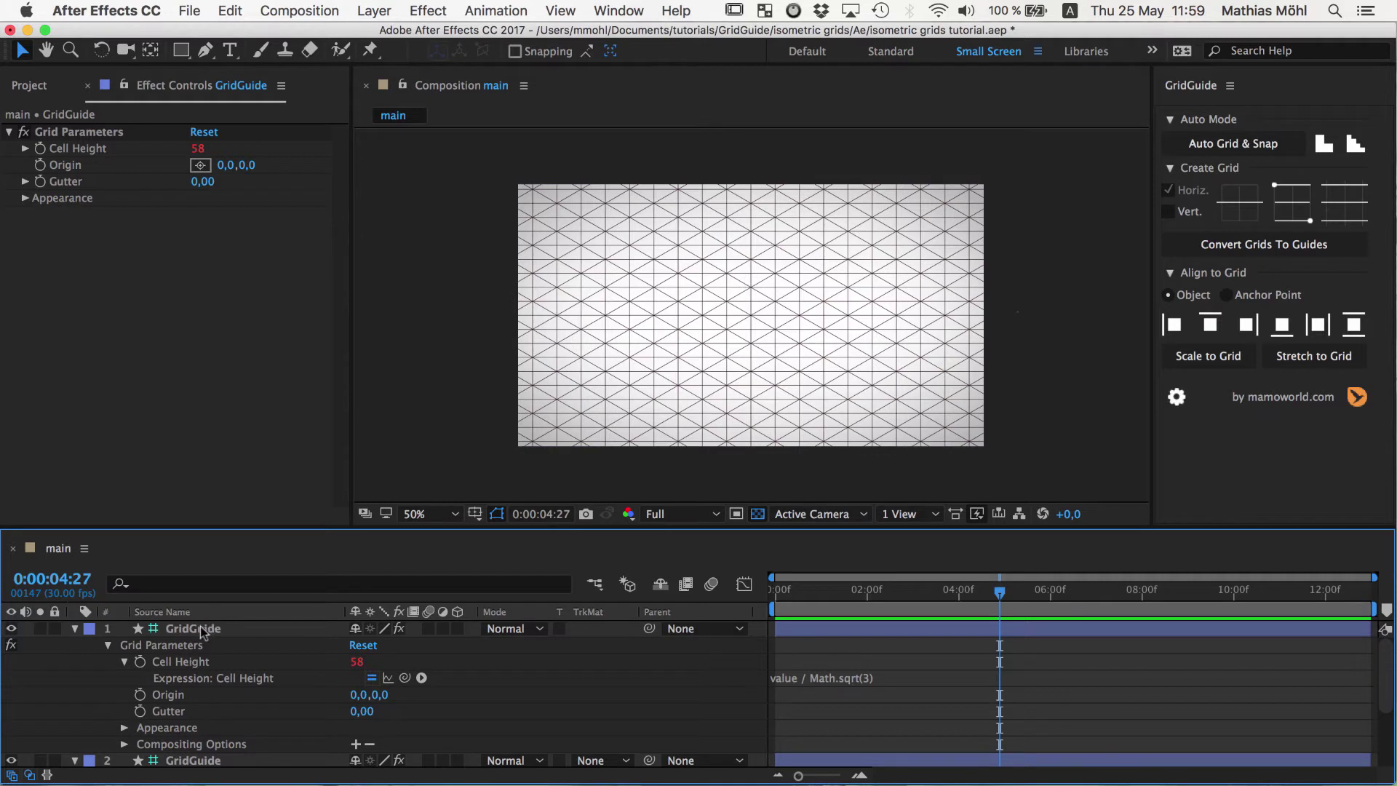
Step: Set Cell Height 150 on the +30° and GridGuide 2 layers, and Cell Width 150 on the second GridGuide layer
{"action": "scroll", "coordinate": [203, 666], "scroll_direction": "down", "scroll_amount": 5}
{"action": "left_click", "coordinate": [197, 726]}
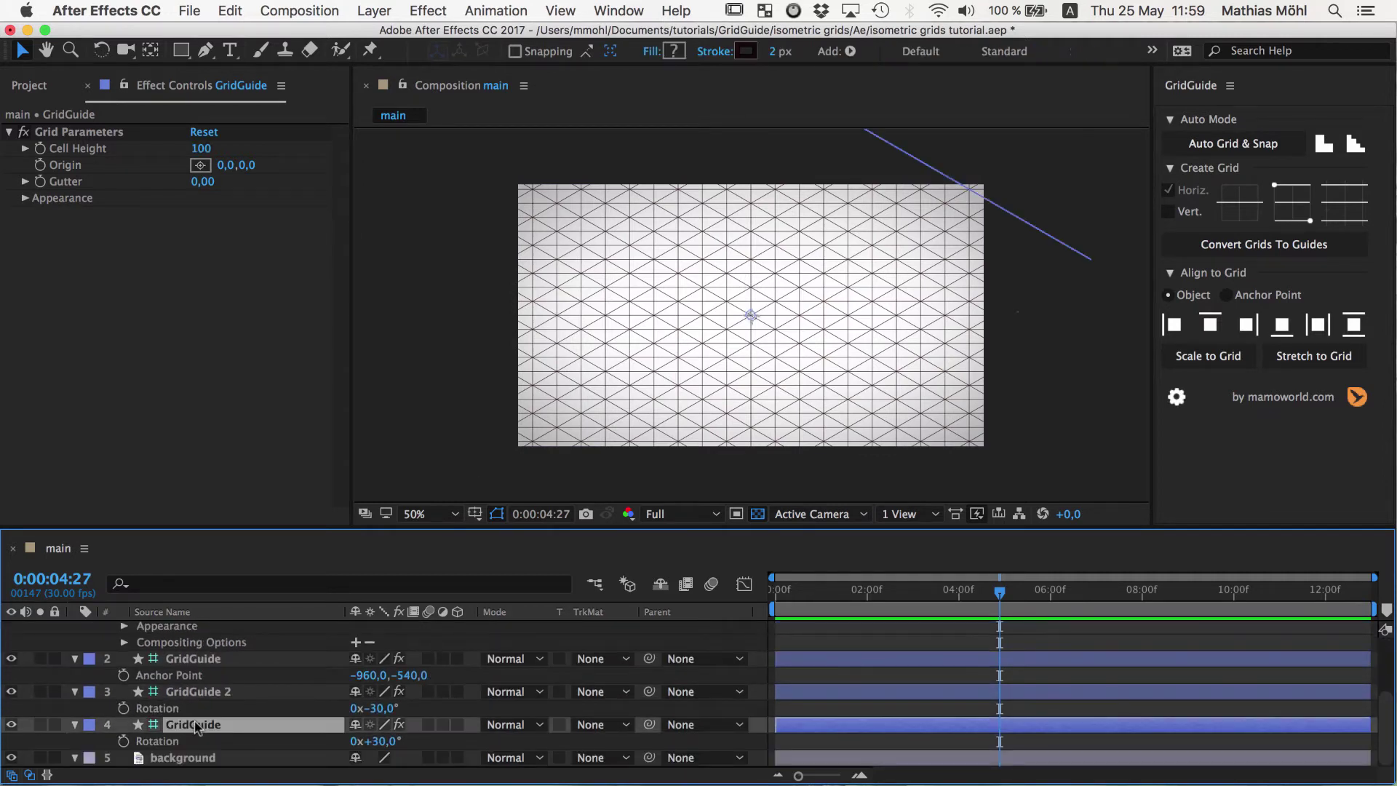
{"action": "left_click", "coordinate": [201, 148]}
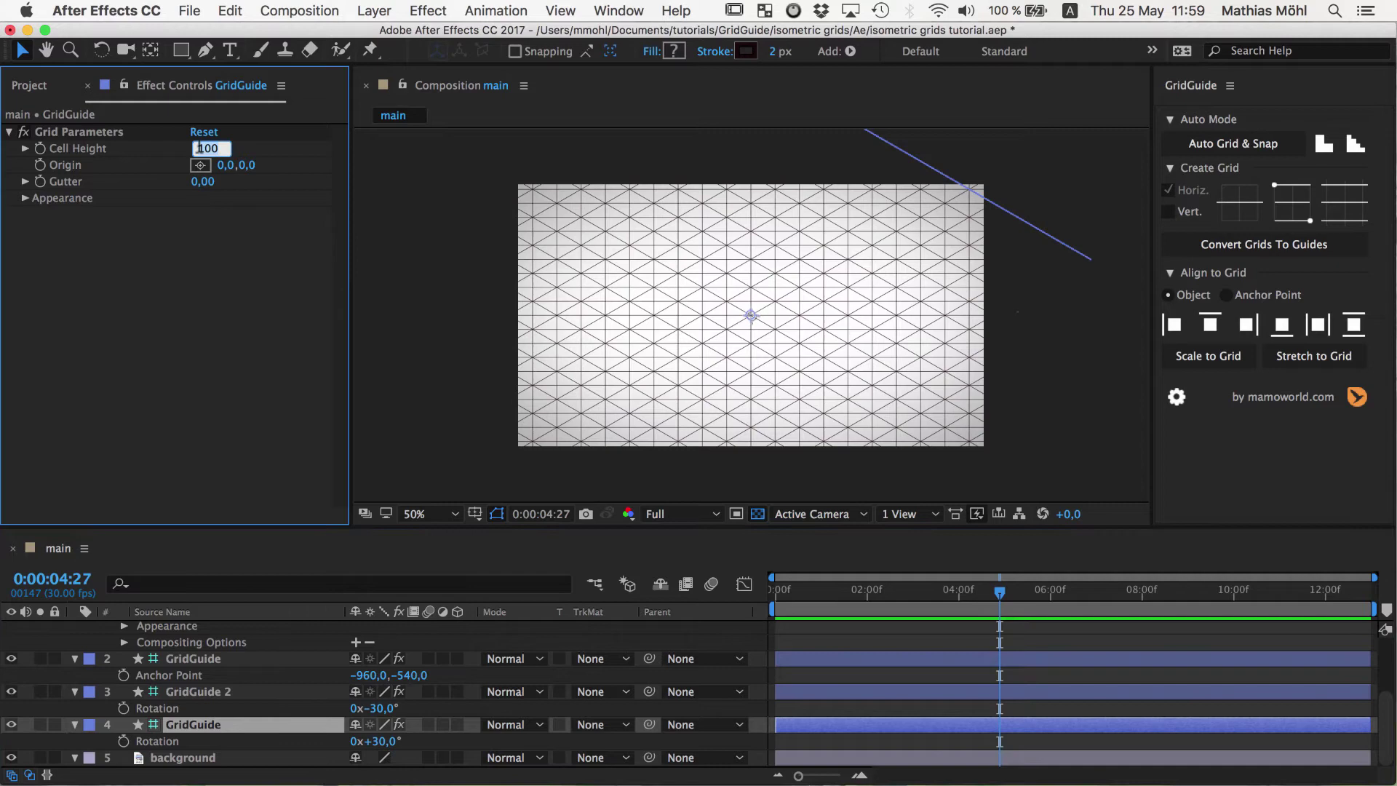
{"action": "type", "text": "150"}
{"action": "key", "text": "Return"}
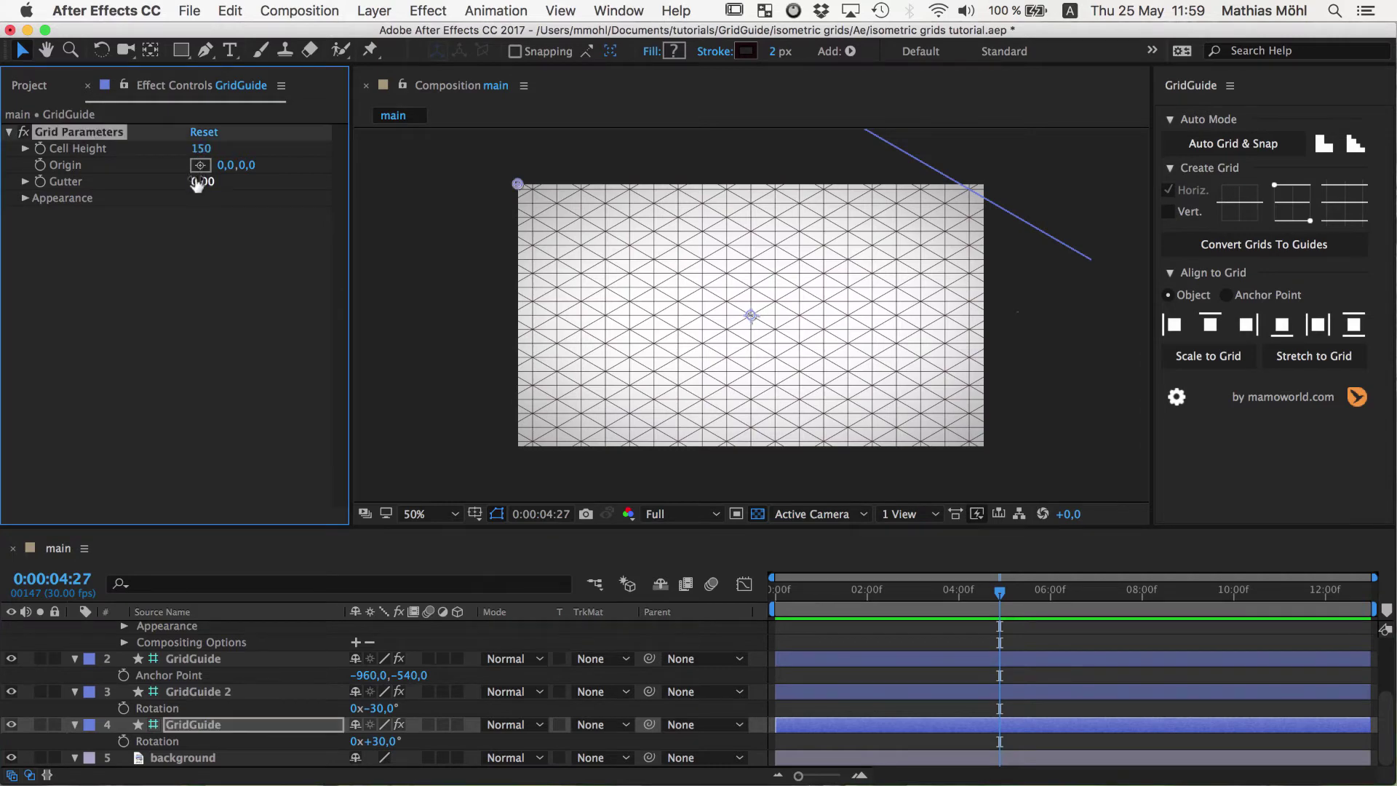
{"action": "left_click", "coordinate": [212, 693]}
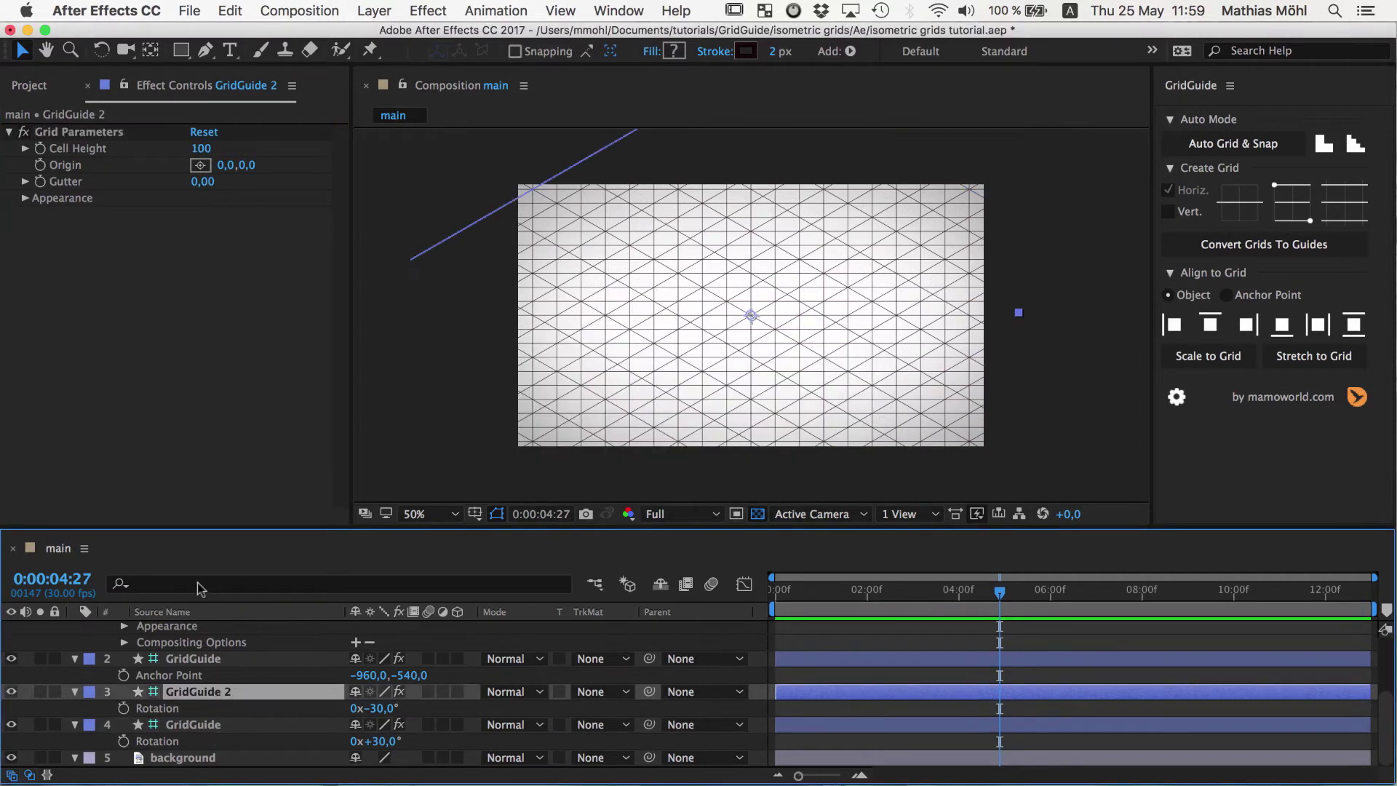
{"action": "left_click", "coordinate": [201, 148]}
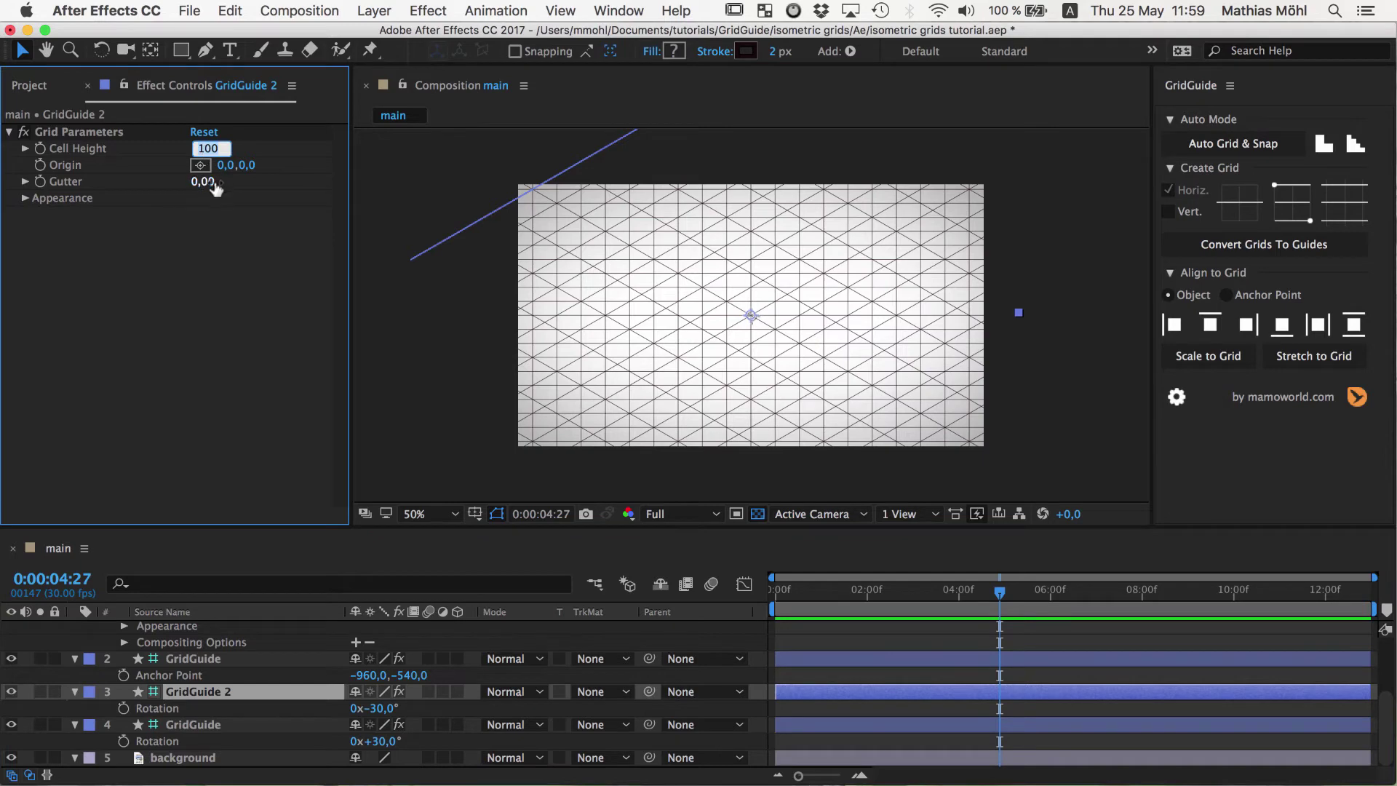
{"action": "type", "text": "150"}
{"action": "key", "text": "Return"}
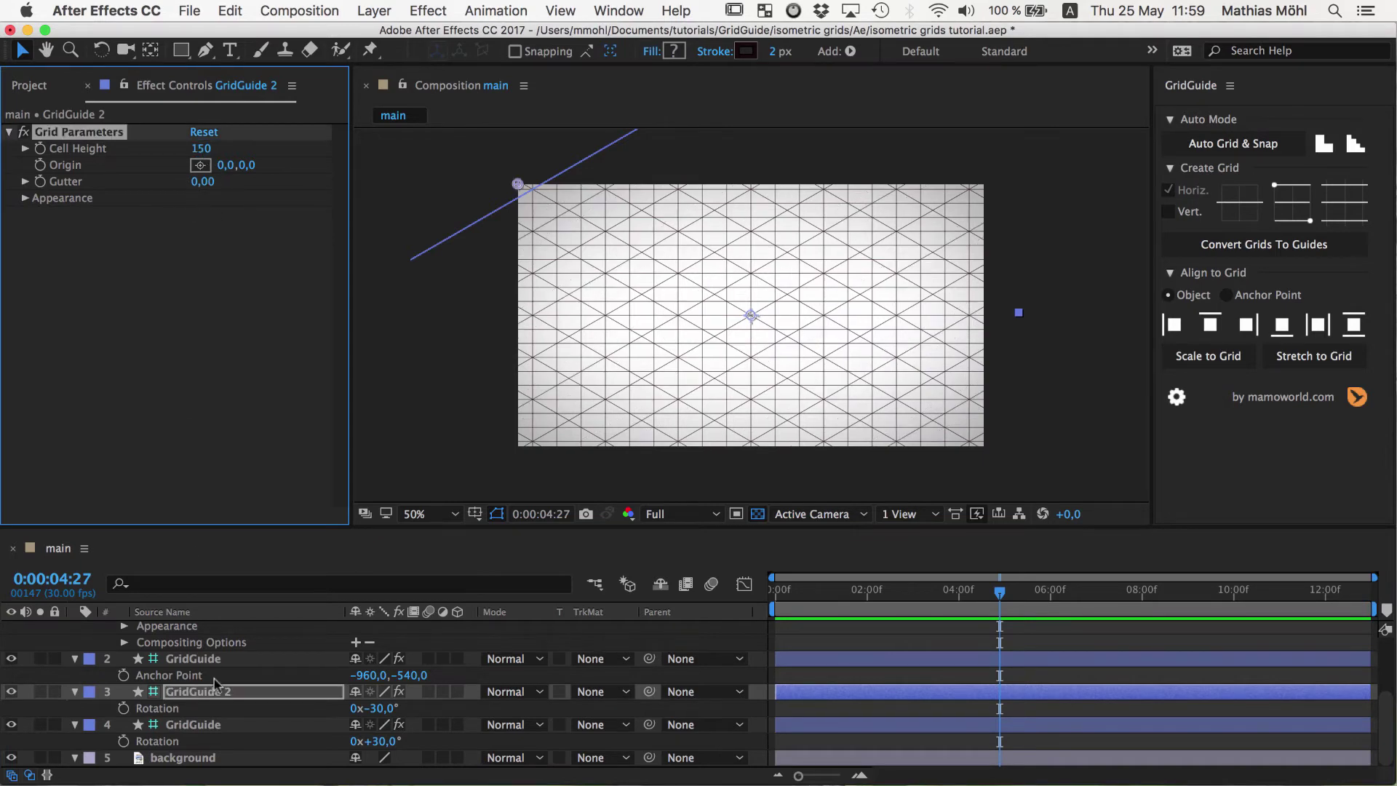
{"action": "left_click", "coordinate": [208, 659]}
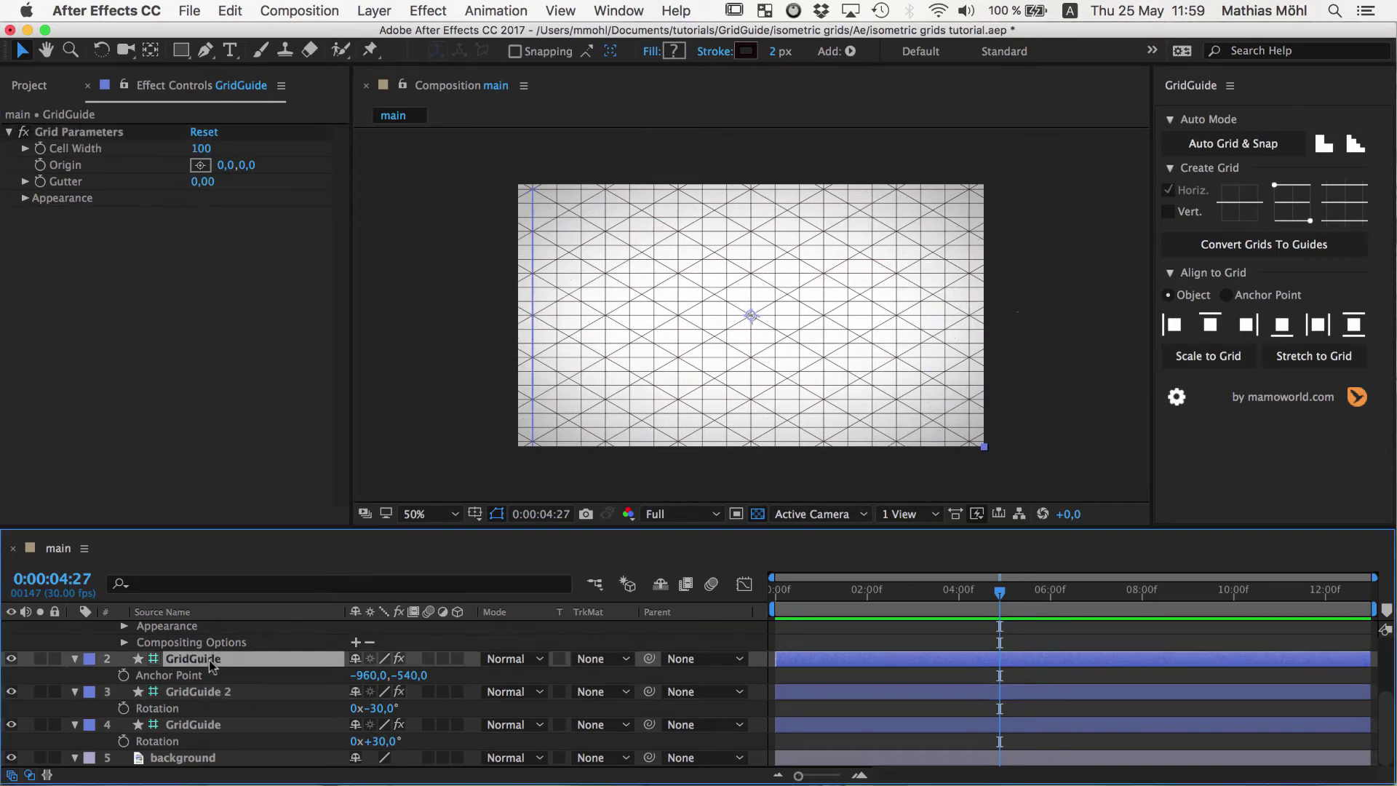
{"action": "left_click", "coordinate": [197, 150]}
{"action": "type", "text": "15"}
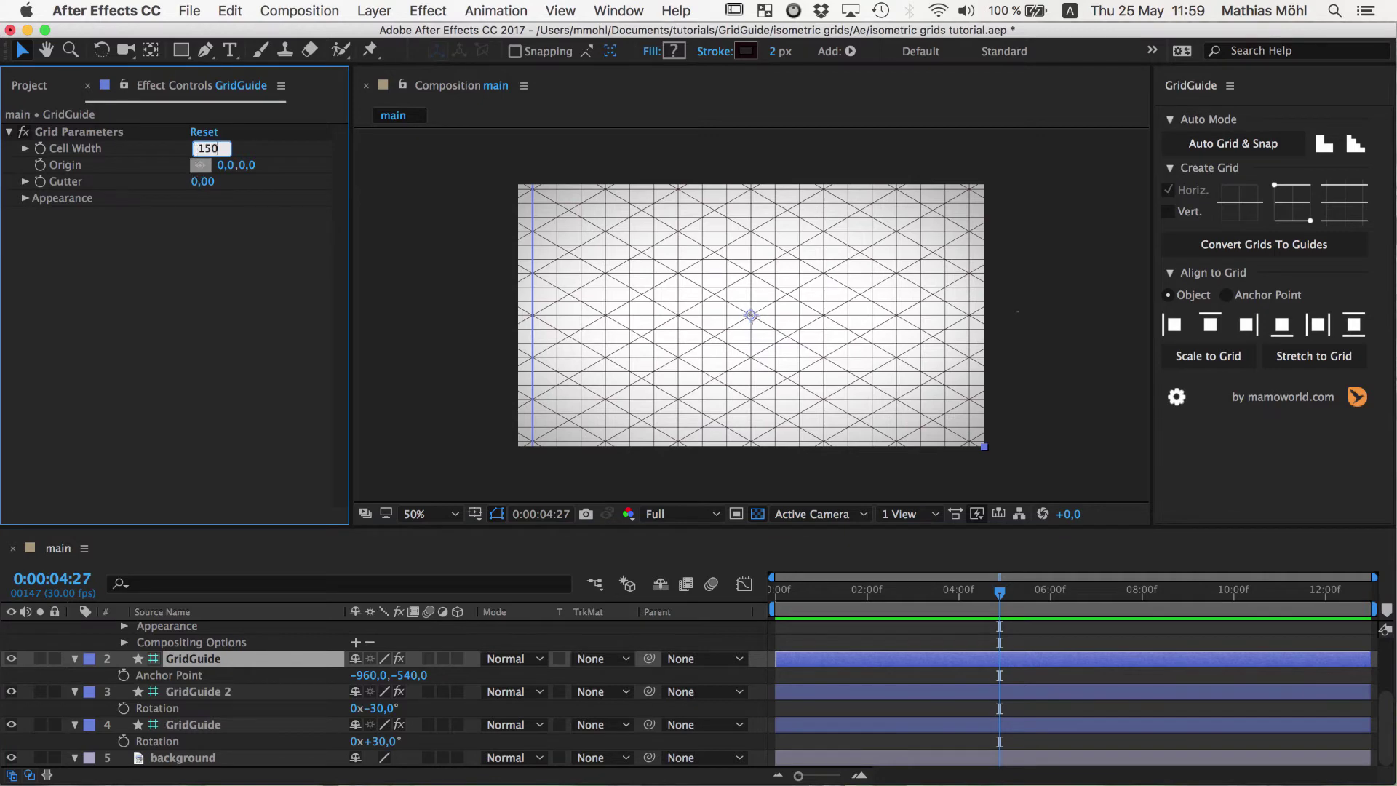
{"action": "key", "text": "Return"}
Step: Set the top GridGuide layer's Cell Height to 150, which its expression shows as 87
{"action": "scroll", "coordinate": [264, 647], "scroll_direction": "up", "scroll_amount": 5}
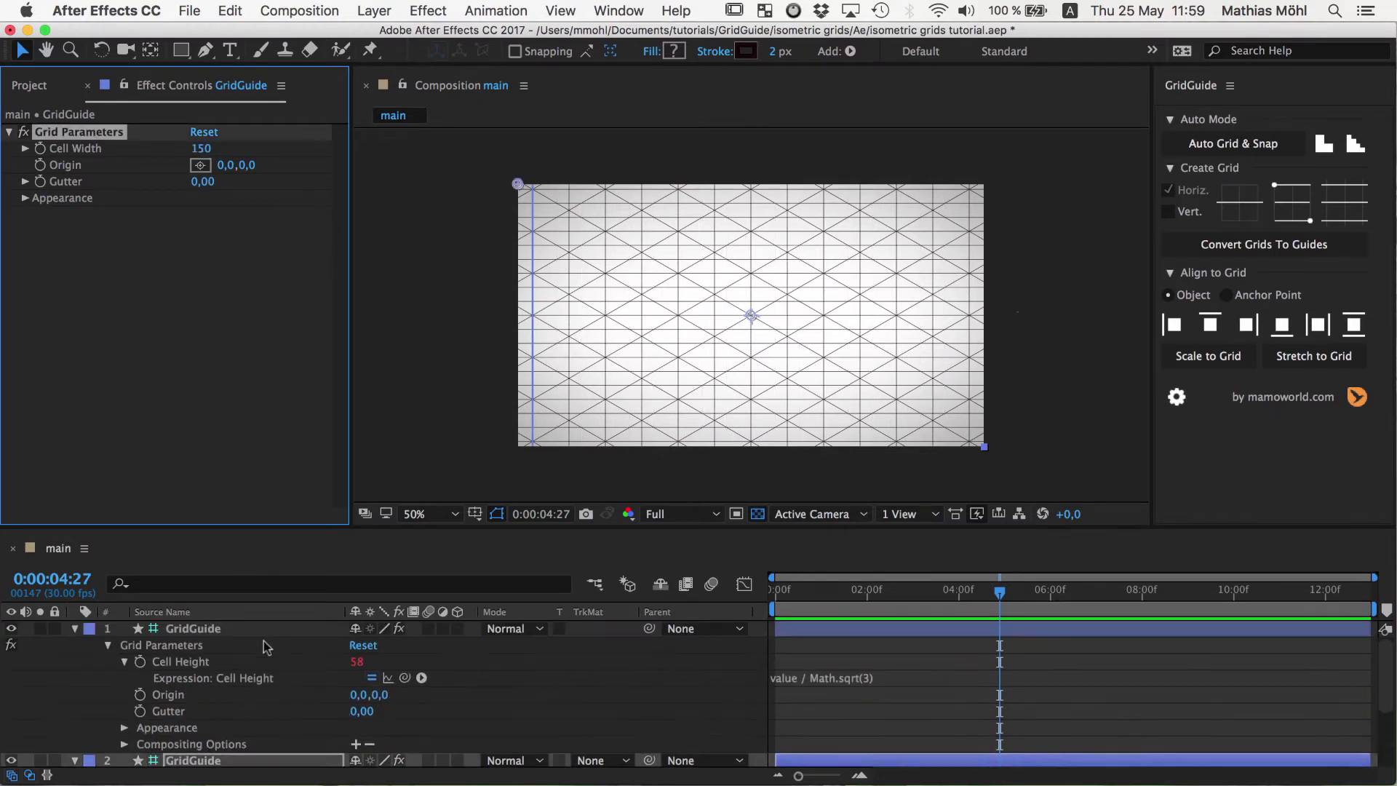
{"action": "left_click", "coordinate": [204, 630]}
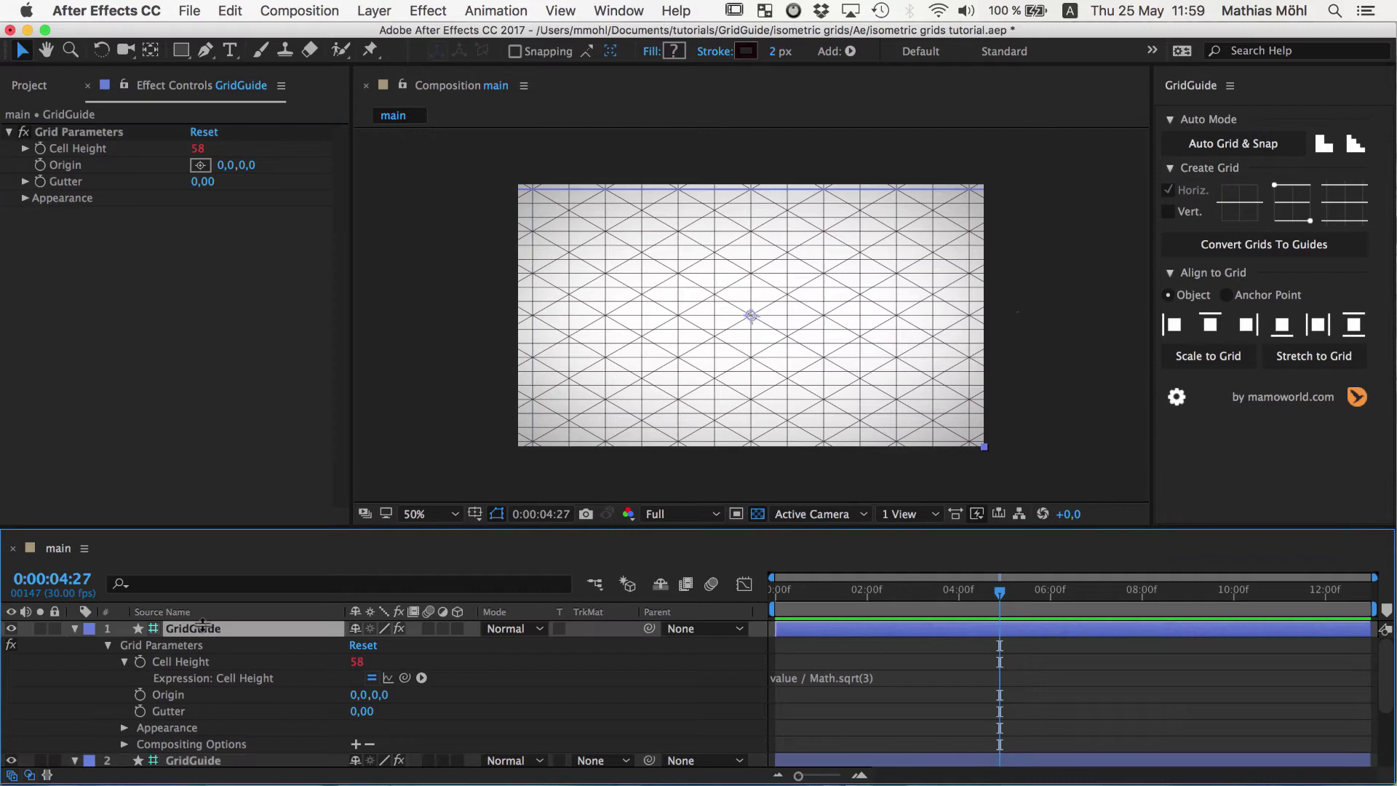
{"action": "left_click", "coordinate": [198, 149]}
{"action": "left_click", "coordinate": [198, 150]}
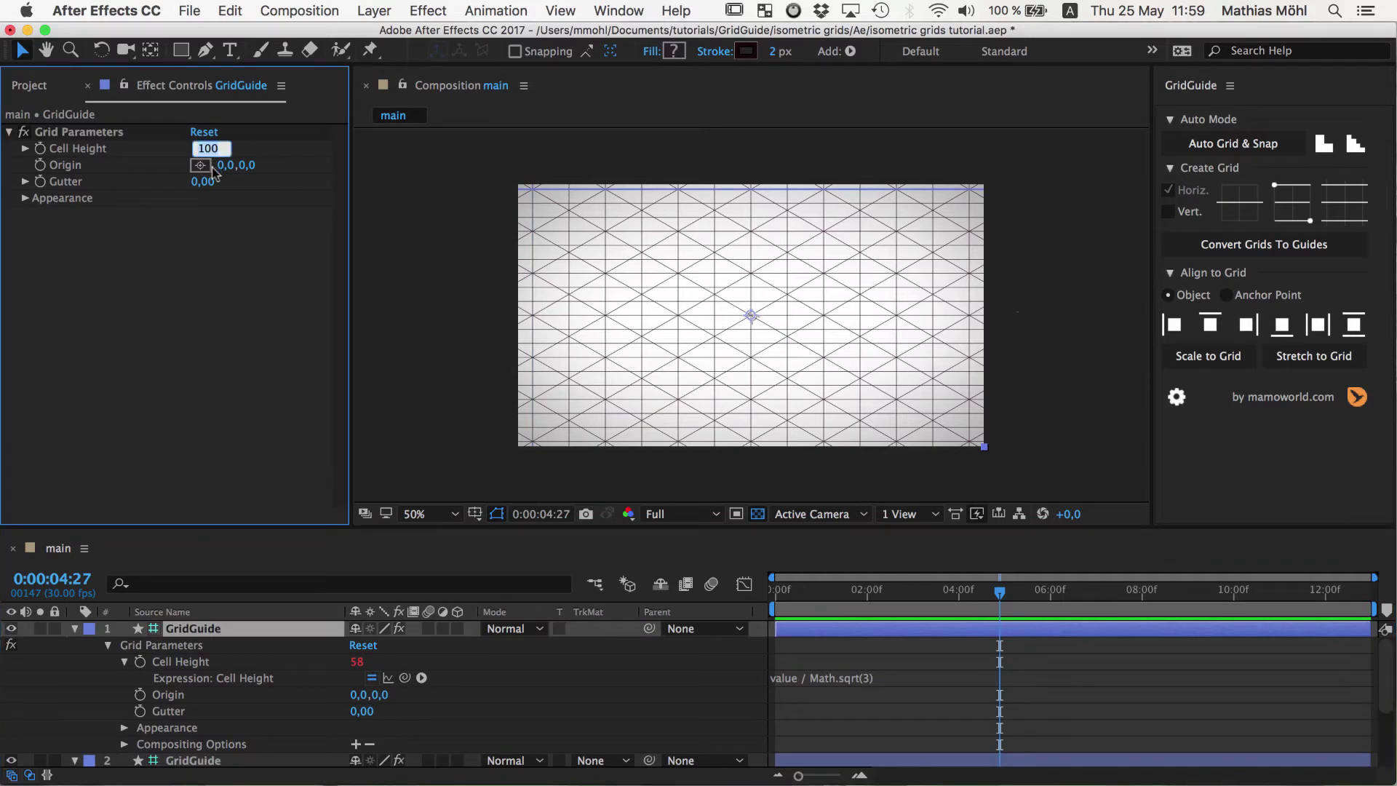
{"action": "type", "text": "150"}
{"action": "key", "text": "Return"}
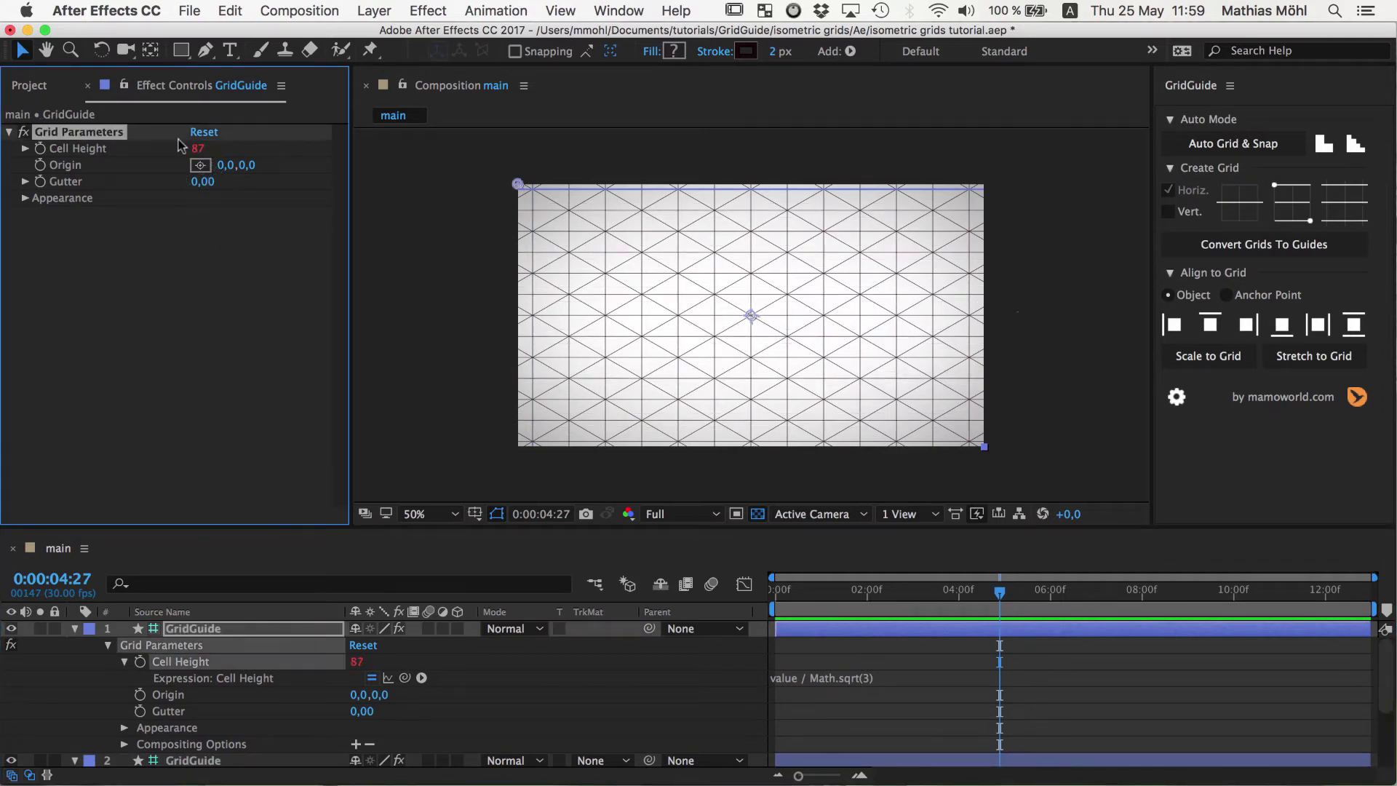
{"action": "key", "text": "slash"}
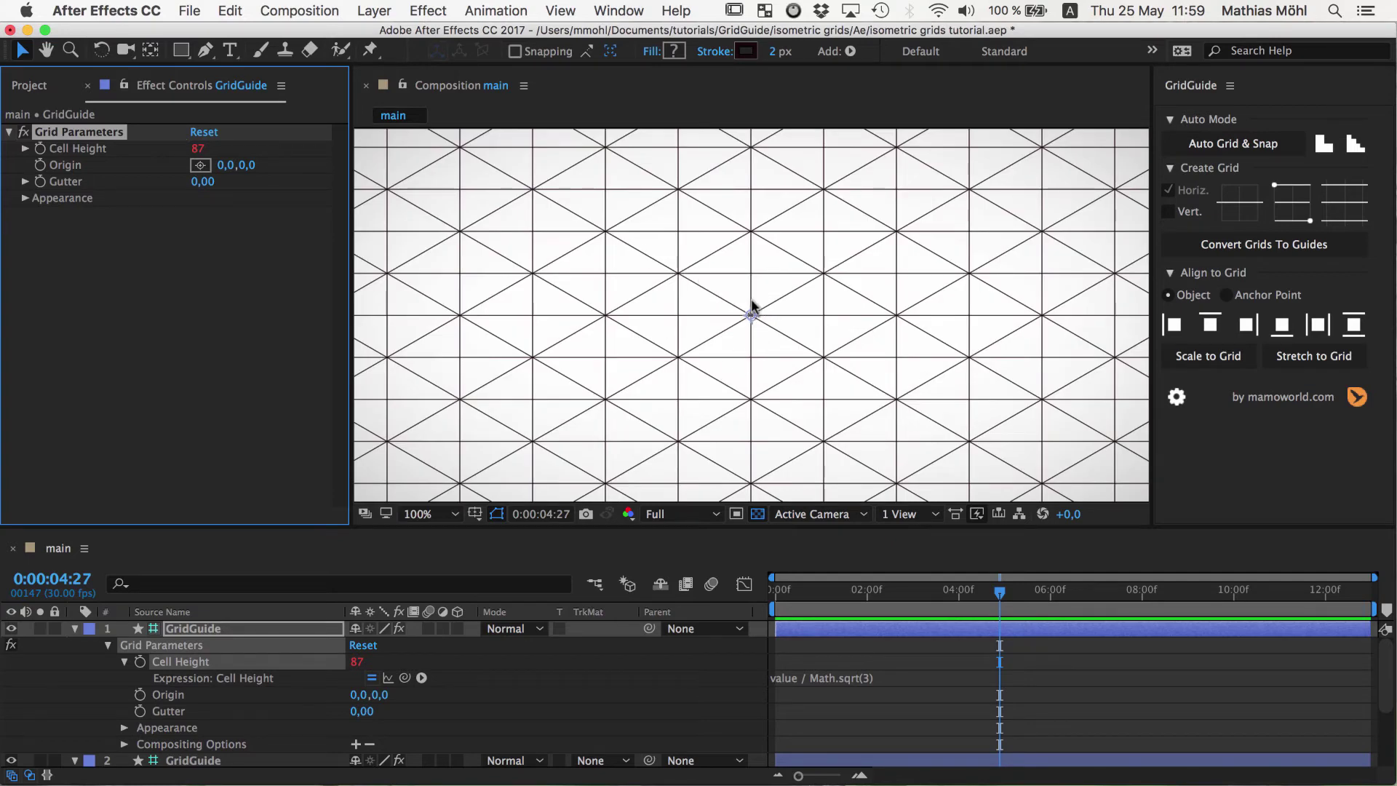
{"action": "scroll", "coordinate": [753, 306], "scroll_direction": "down", "scroll_amount": 2}
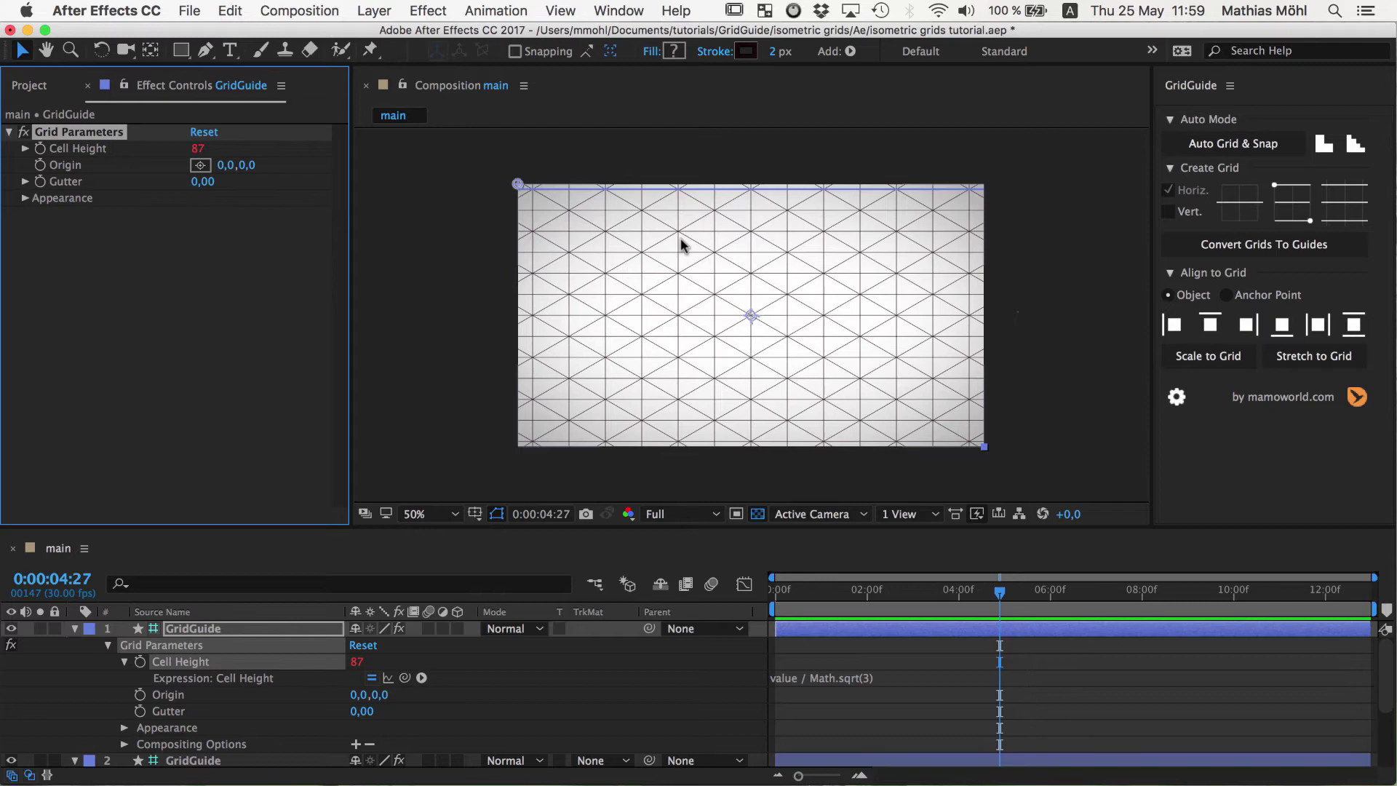
Step: Show rulers around the viewer and drag a horizontal guide down near the composition's top
{"action": "left_click", "coordinate": [509, 473]}
{"action": "left_click", "coordinate": [474, 514]}
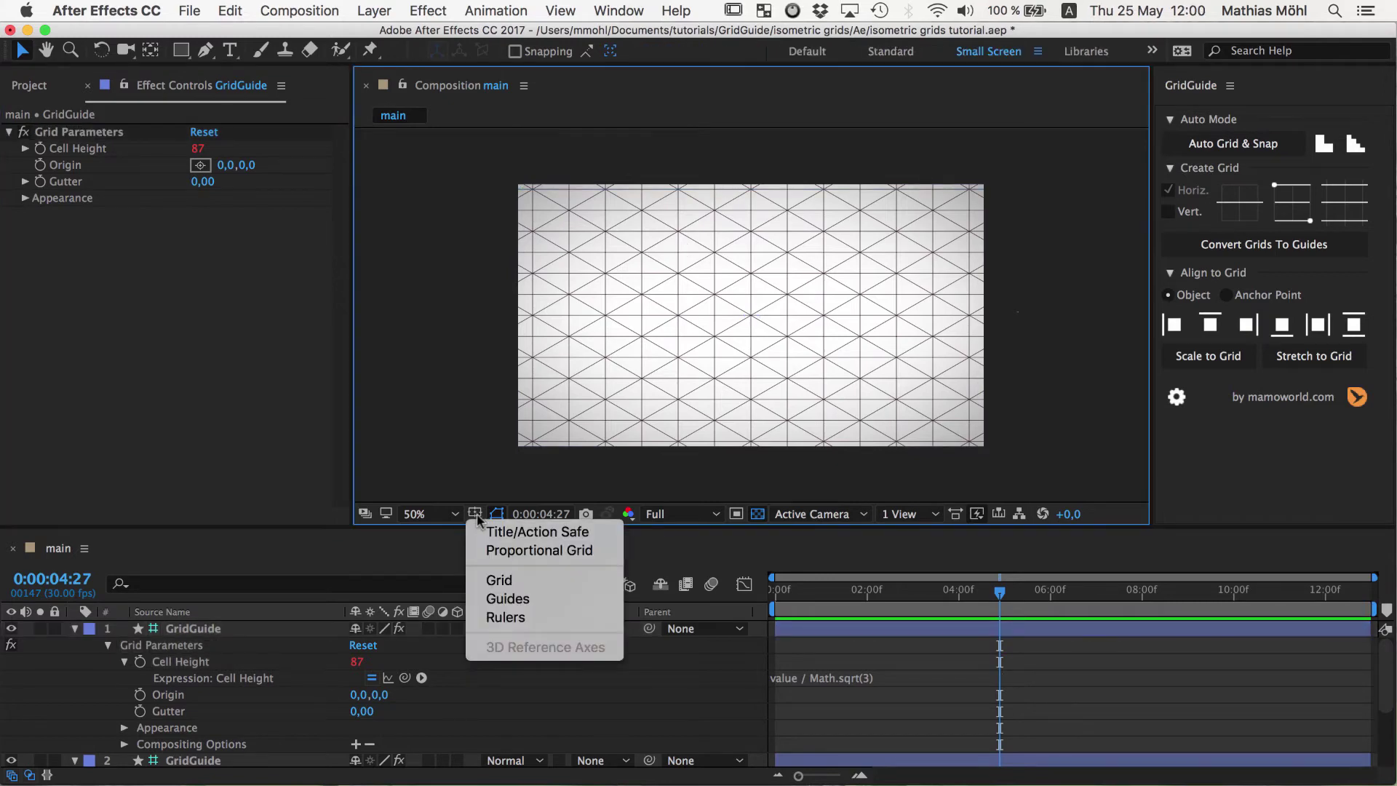
{"action": "left_click", "coordinate": [494, 618]}
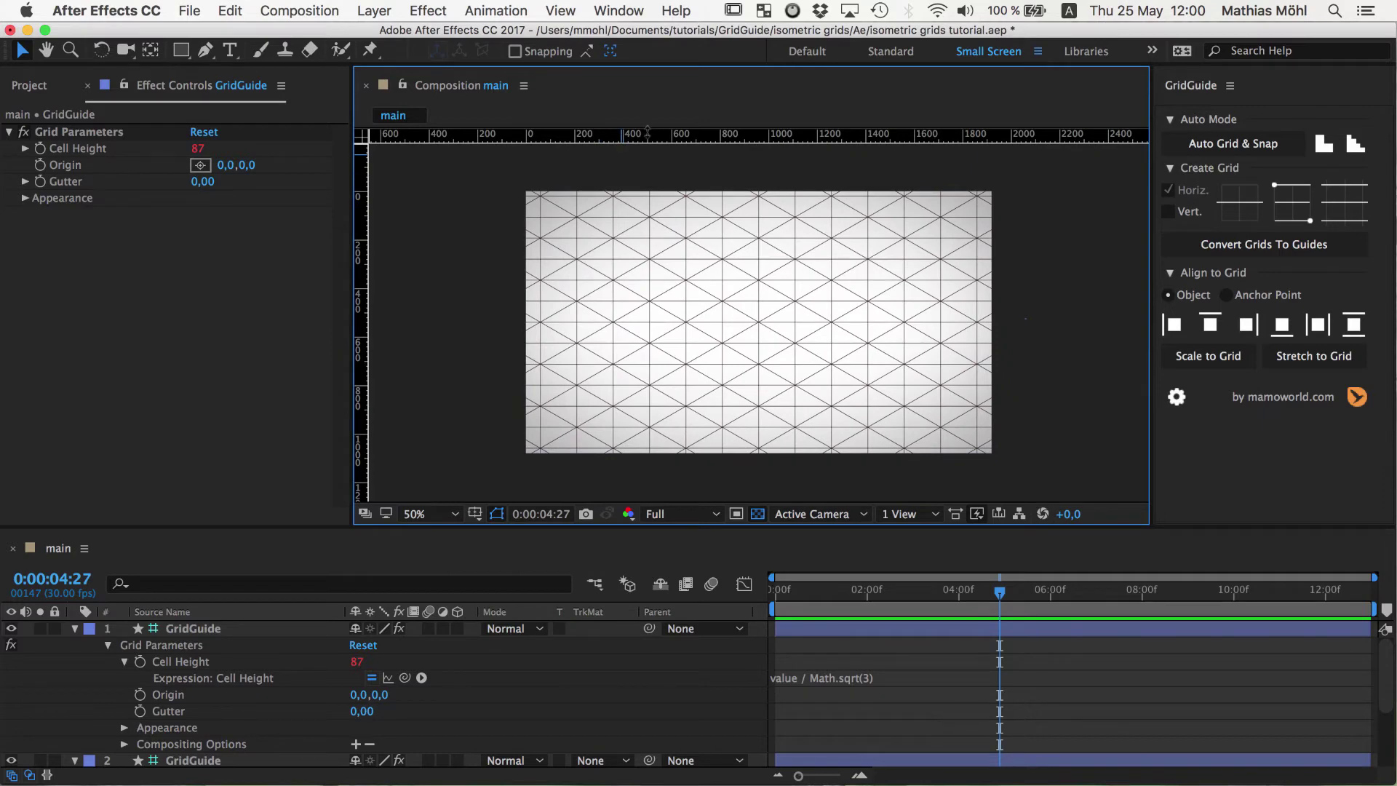
{"action": "left_click_drag", "start_coordinate": [648, 133], "coordinate": [642, 216]}
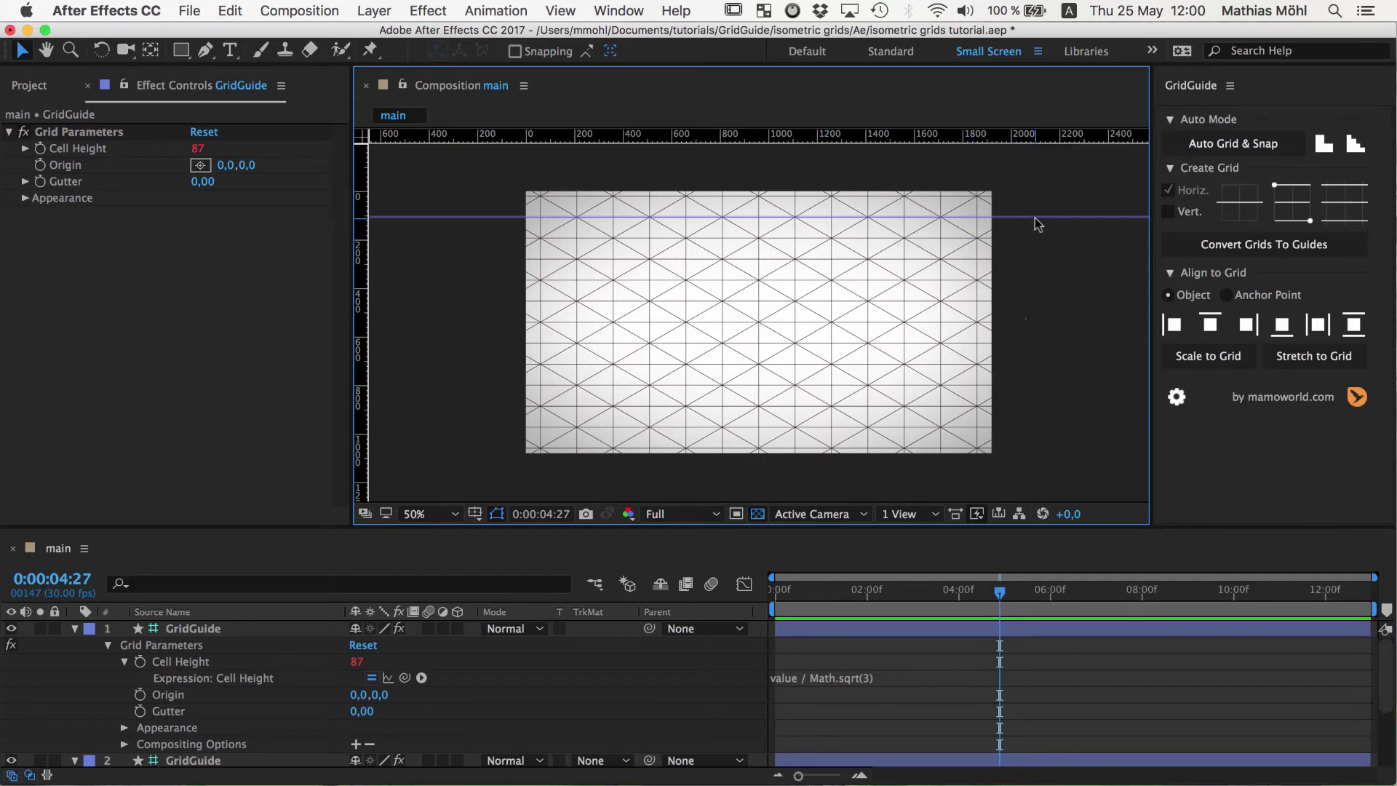
Step: Clear all existing guides, then convert the hidden horizontal and vertical grids into guides with GridGuide
{"action": "left_click", "coordinate": [557, 10]}
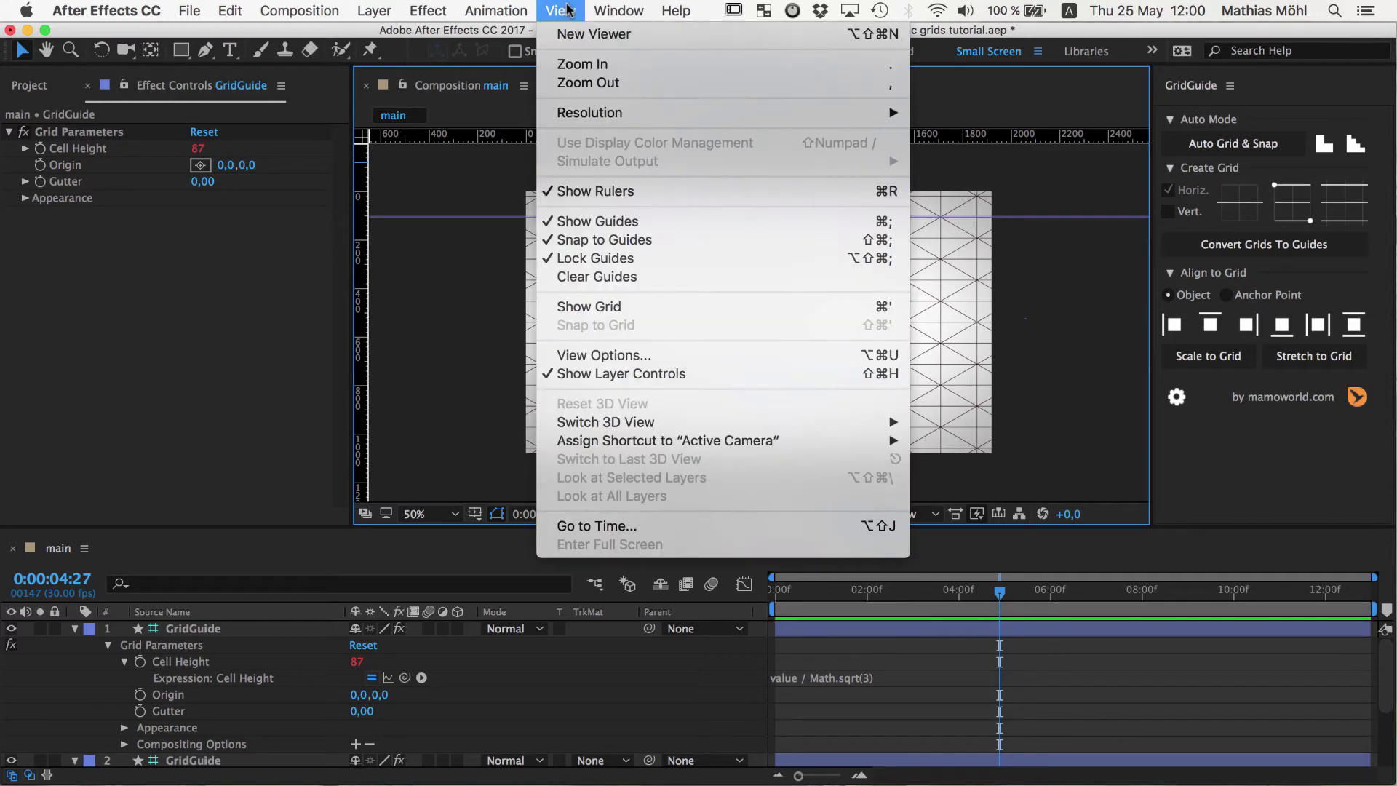
{"action": "left_click", "coordinate": [612, 277]}
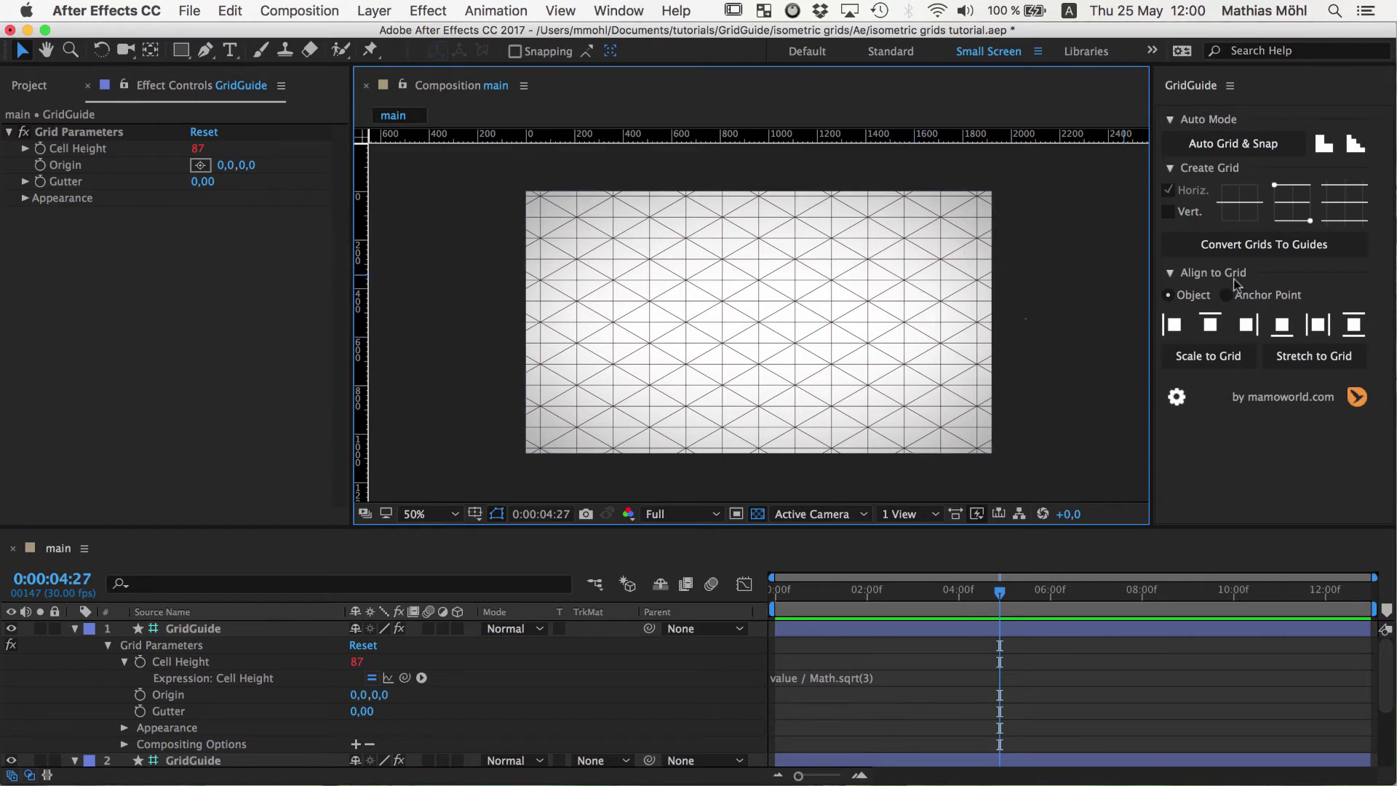
{"action": "left_click", "coordinate": [1272, 247]}
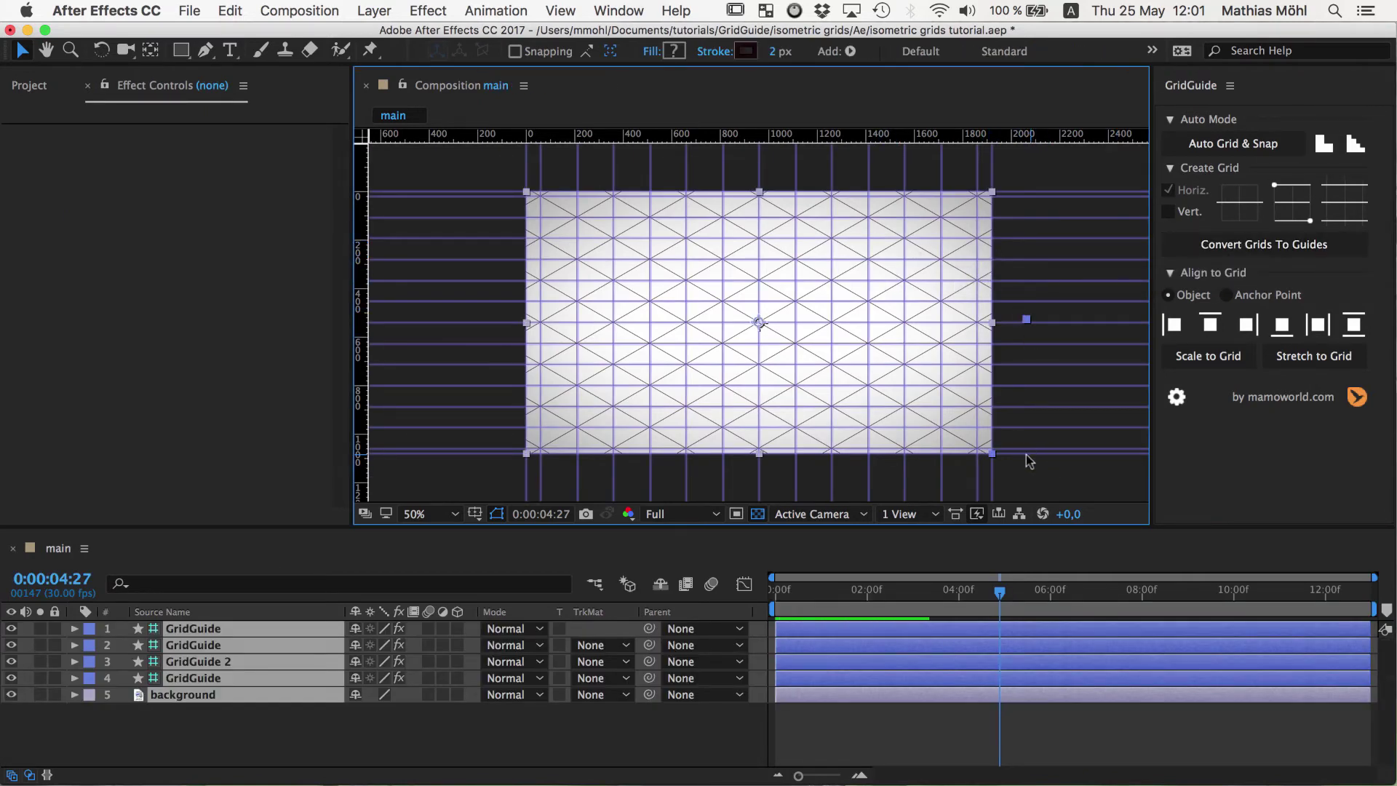
Step: Zoom to 100% on the top-right corner and review the background layer's GridGuide settings
{"action": "key", "text": "period"}
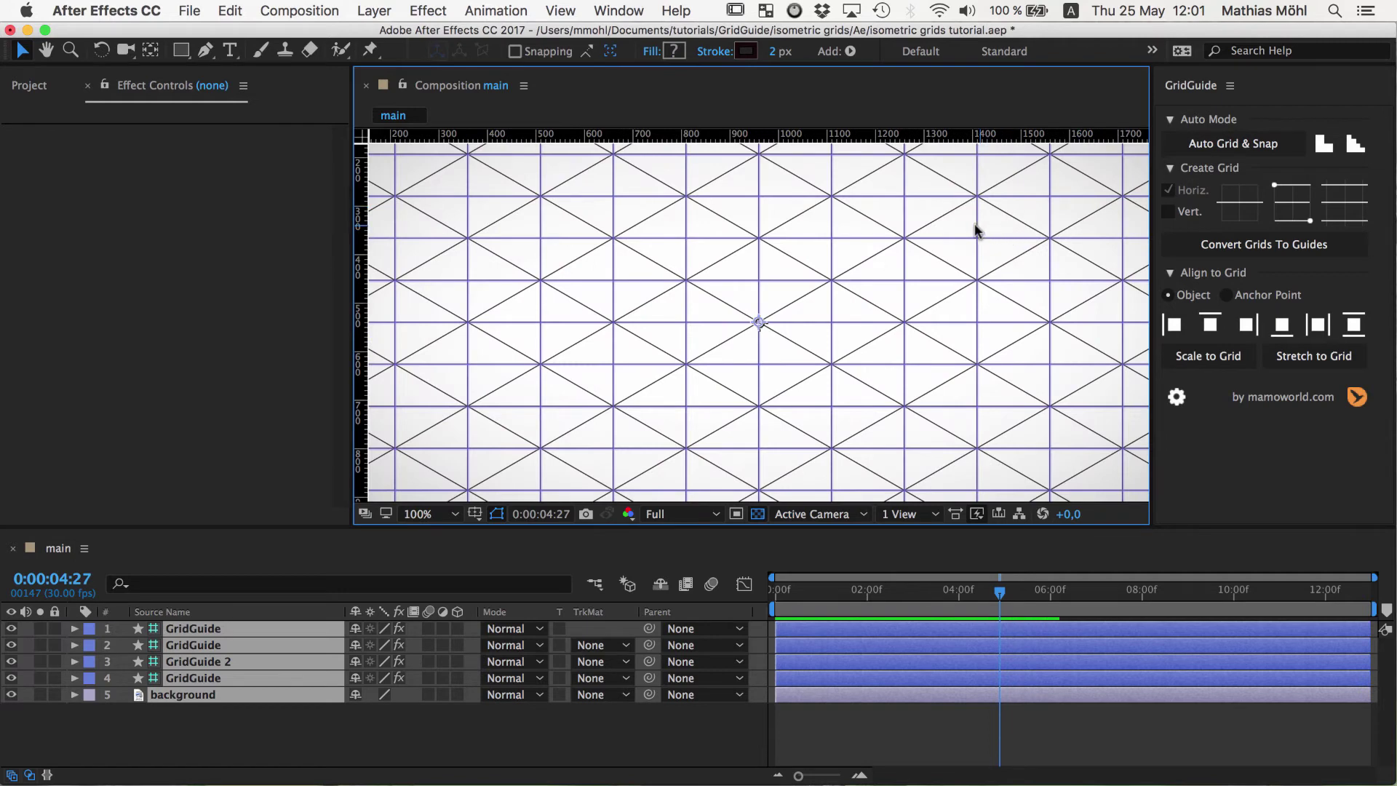
{"action": "key", "text": "h"}
{"action": "left_click_drag", "start_coordinate": [968, 211], "coordinate": [662, 457]}
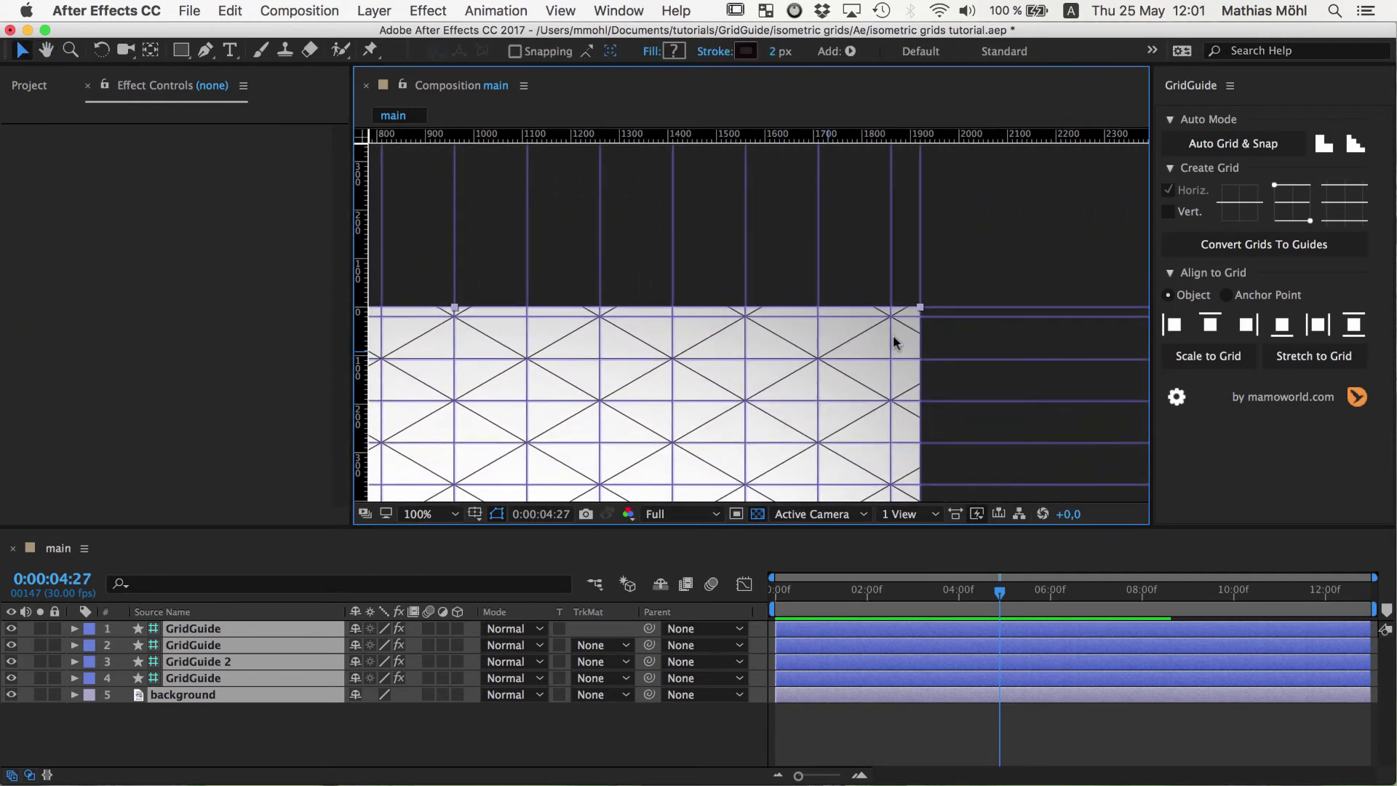
{"action": "left_click", "coordinate": [977, 307]}
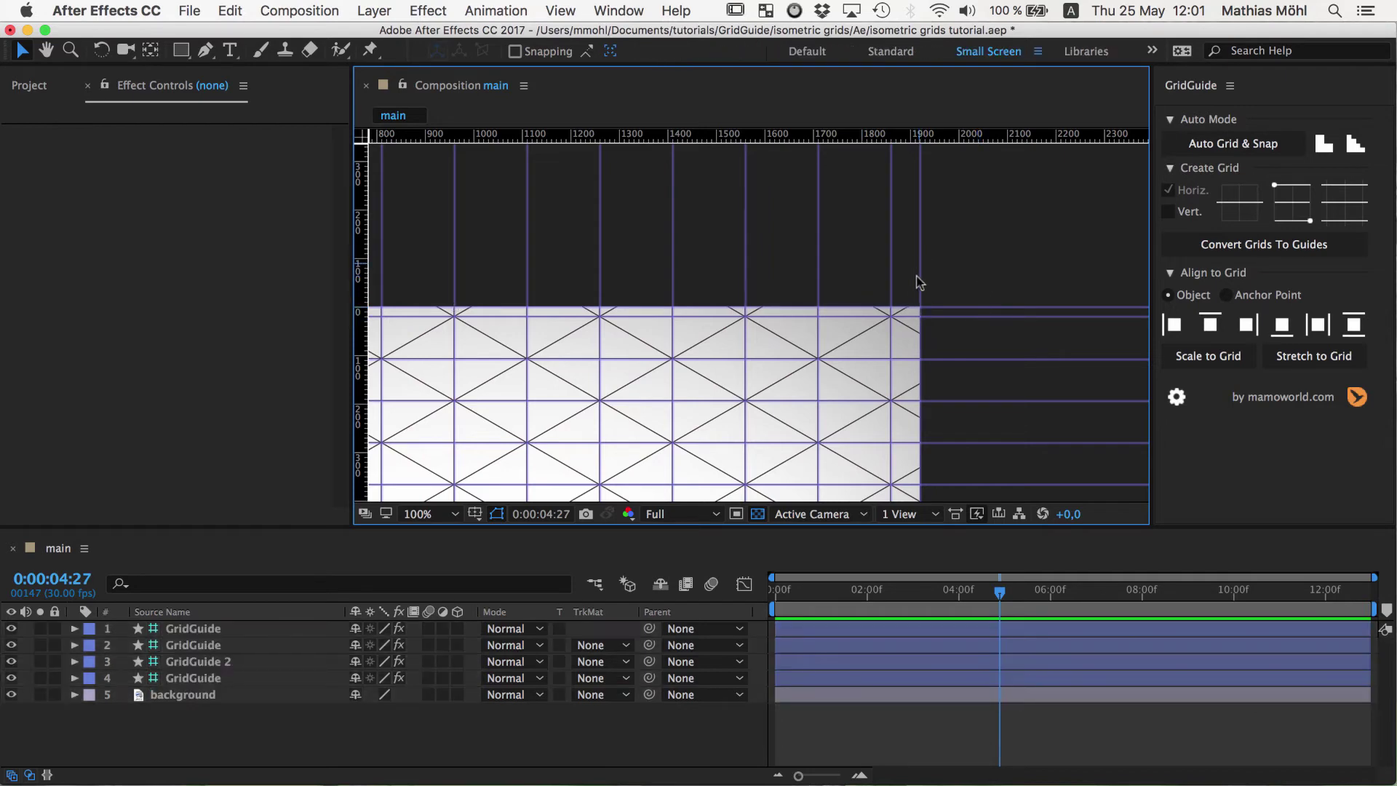
{"action": "left_click", "coordinate": [918, 308]}
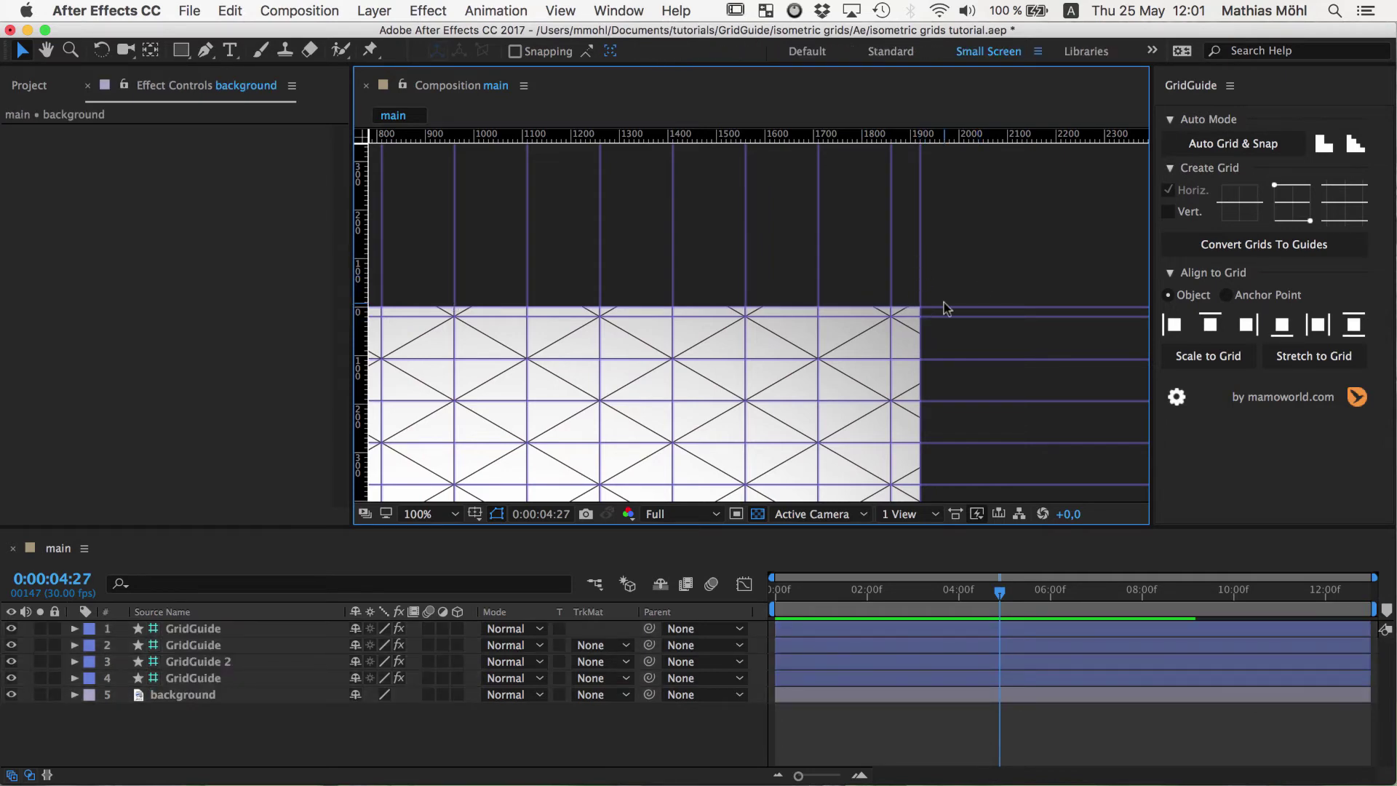
{"action": "left_click", "coordinate": [1177, 396]}
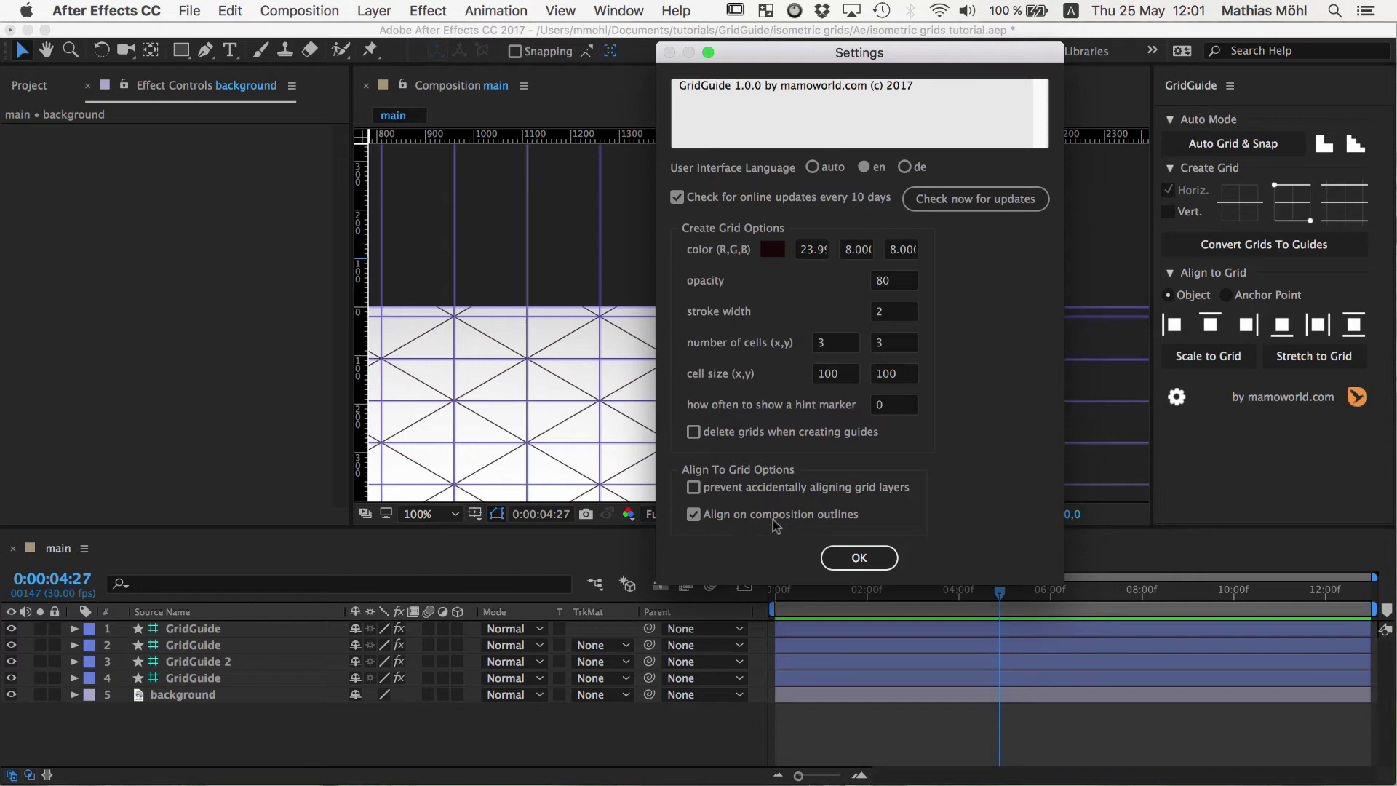
{"action": "left_click", "coordinate": [859, 558]}
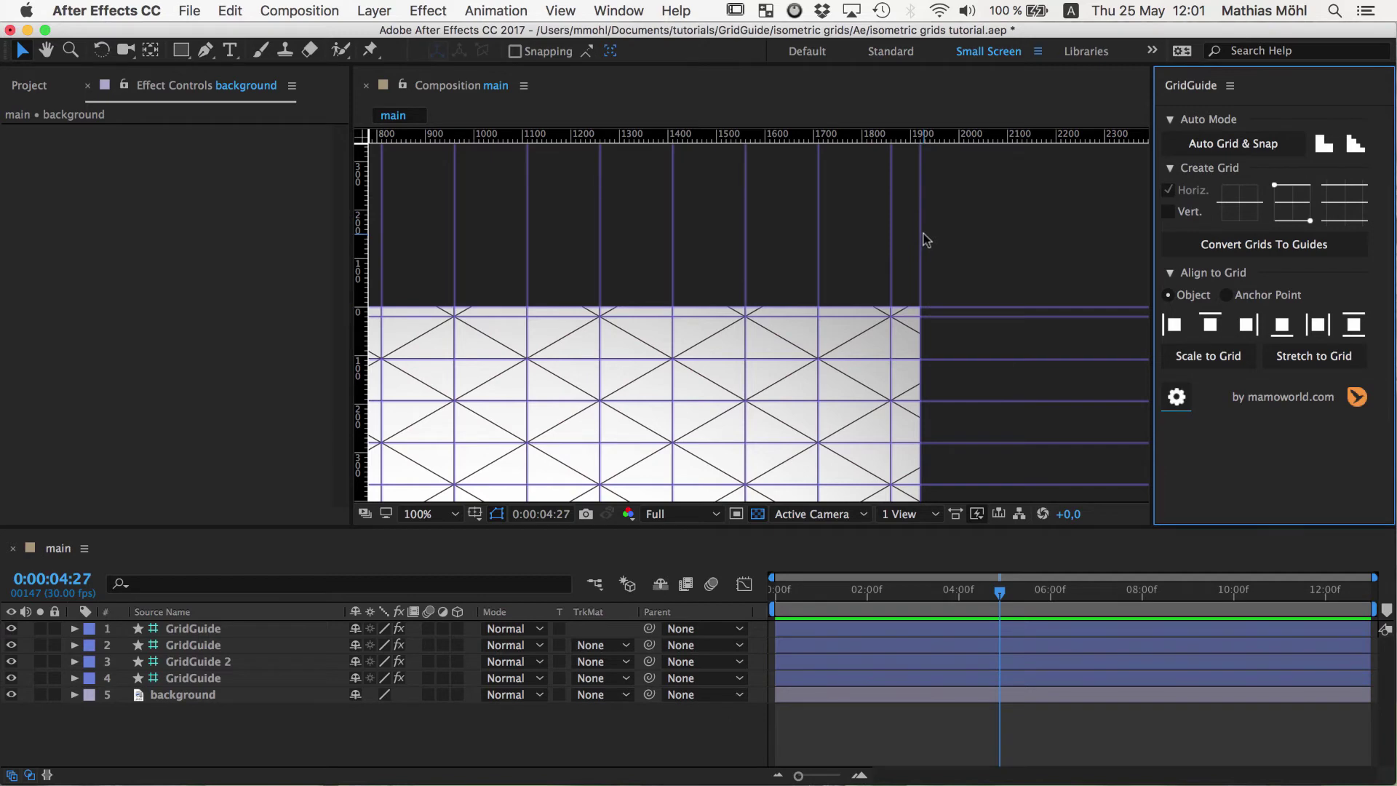
Step: Preview the animation briefly and set the current time to 0:00:01:03
{"action": "scroll", "coordinate": [711, 396], "scroll_direction": "down", "scroll_amount": 4}
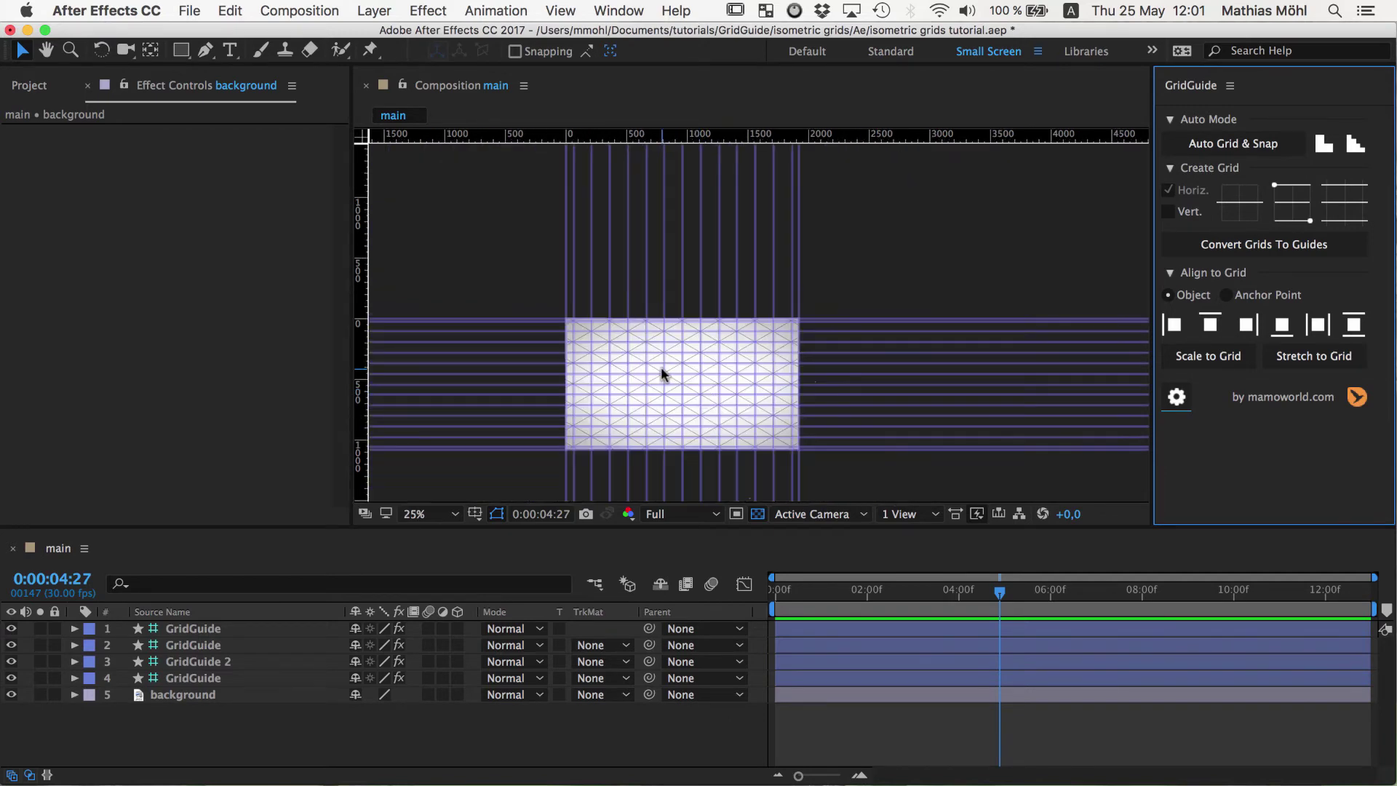
{"action": "scroll", "coordinate": [661, 370], "scroll_direction": "up", "scroll_amount": 2}
{"action": "key", "text": "space"}
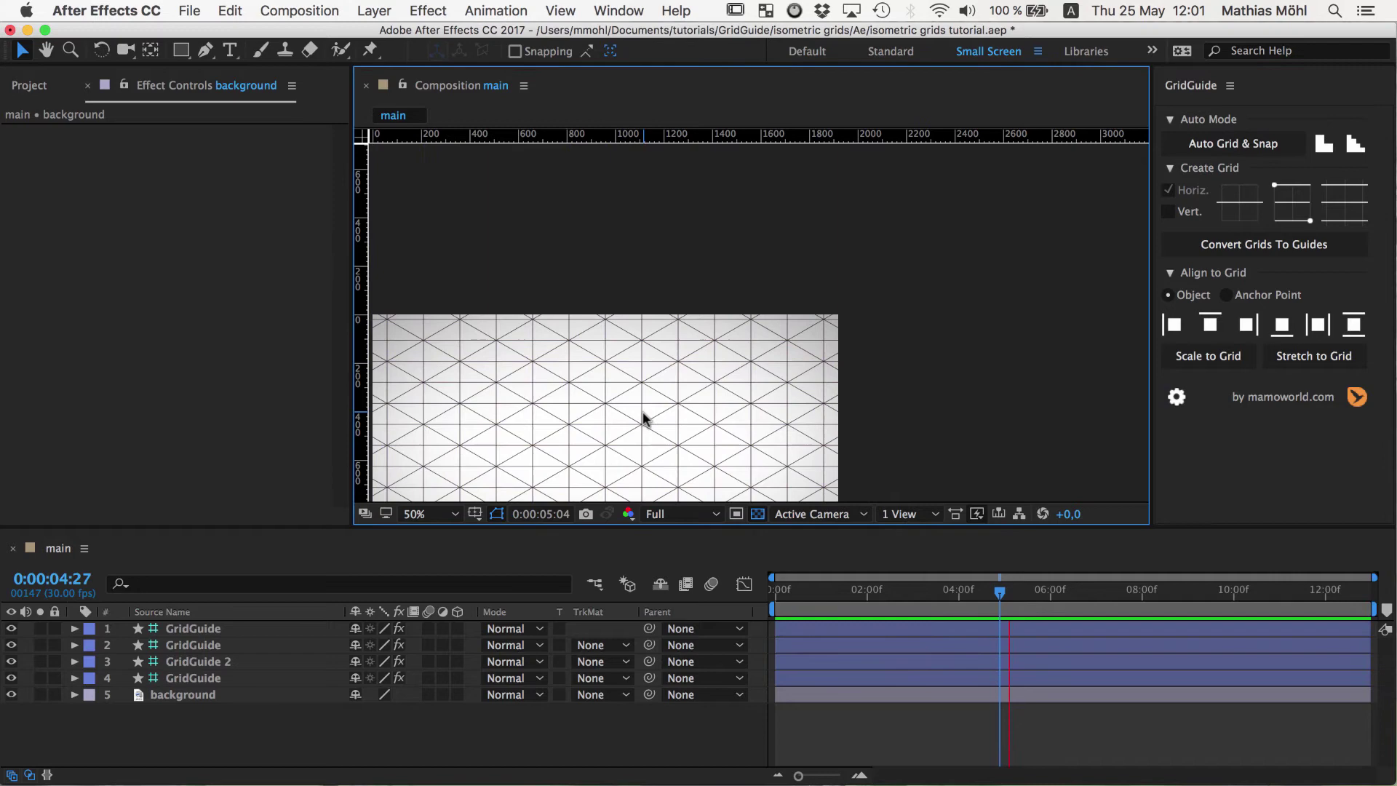
{"action": "key", "text": "space"}
{"action": "left_click", "coordinate": [826, 591]}
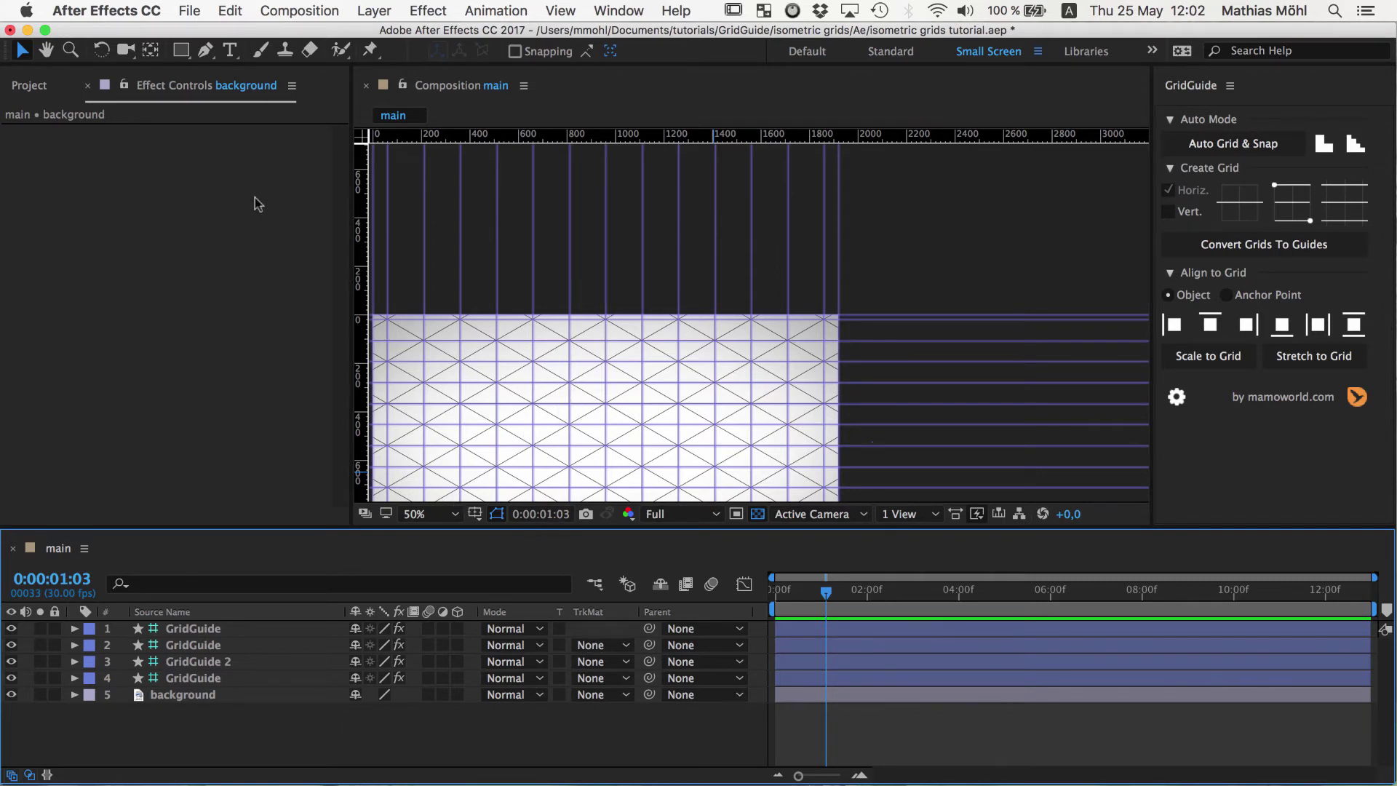
Step: Draw the cube's top face as a closed diamond with the Pen tool on four grid intersections
{"action": "key", "text": "shift+slash"}
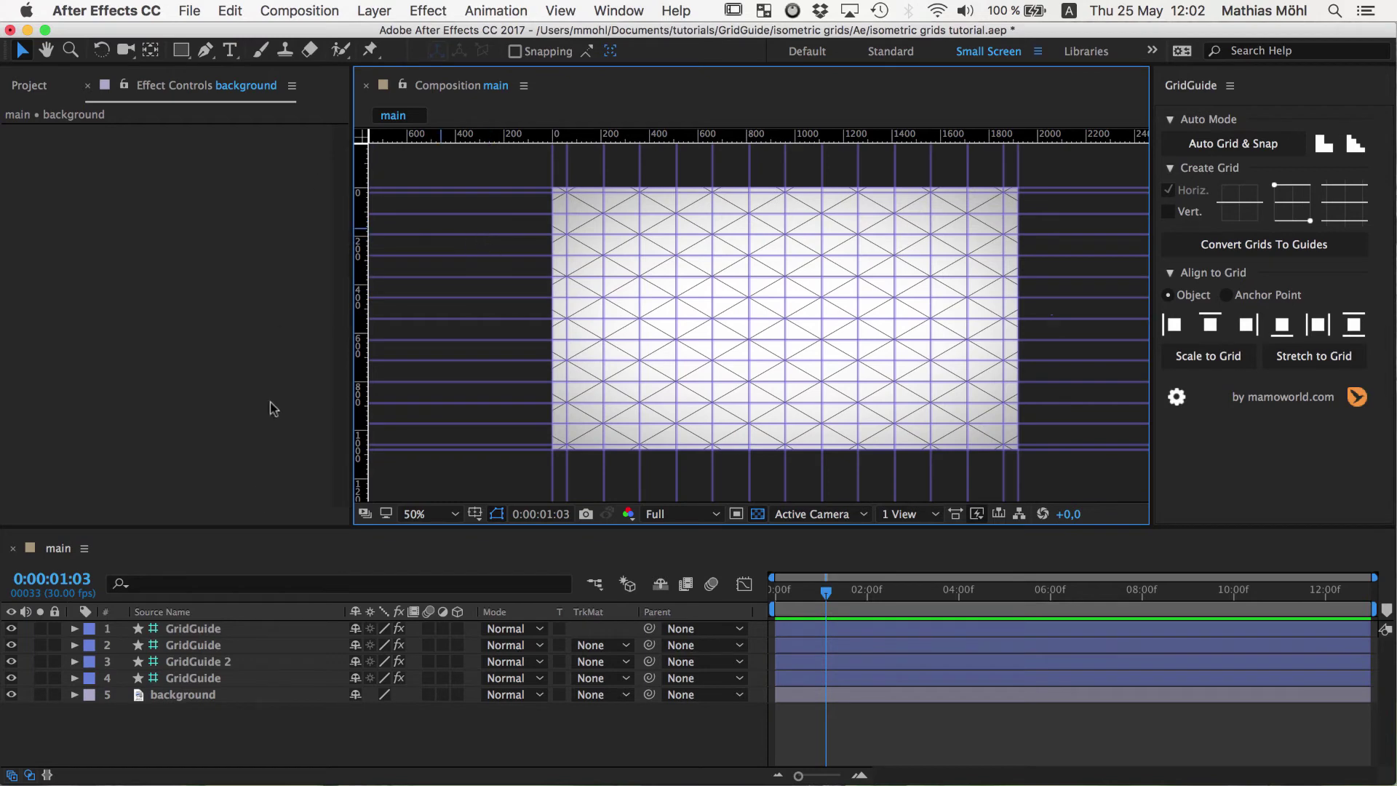
{"action": "left_click", "coordinate": [229, 723]}
{"action": "left_click", "coordinate": [205, 50]}
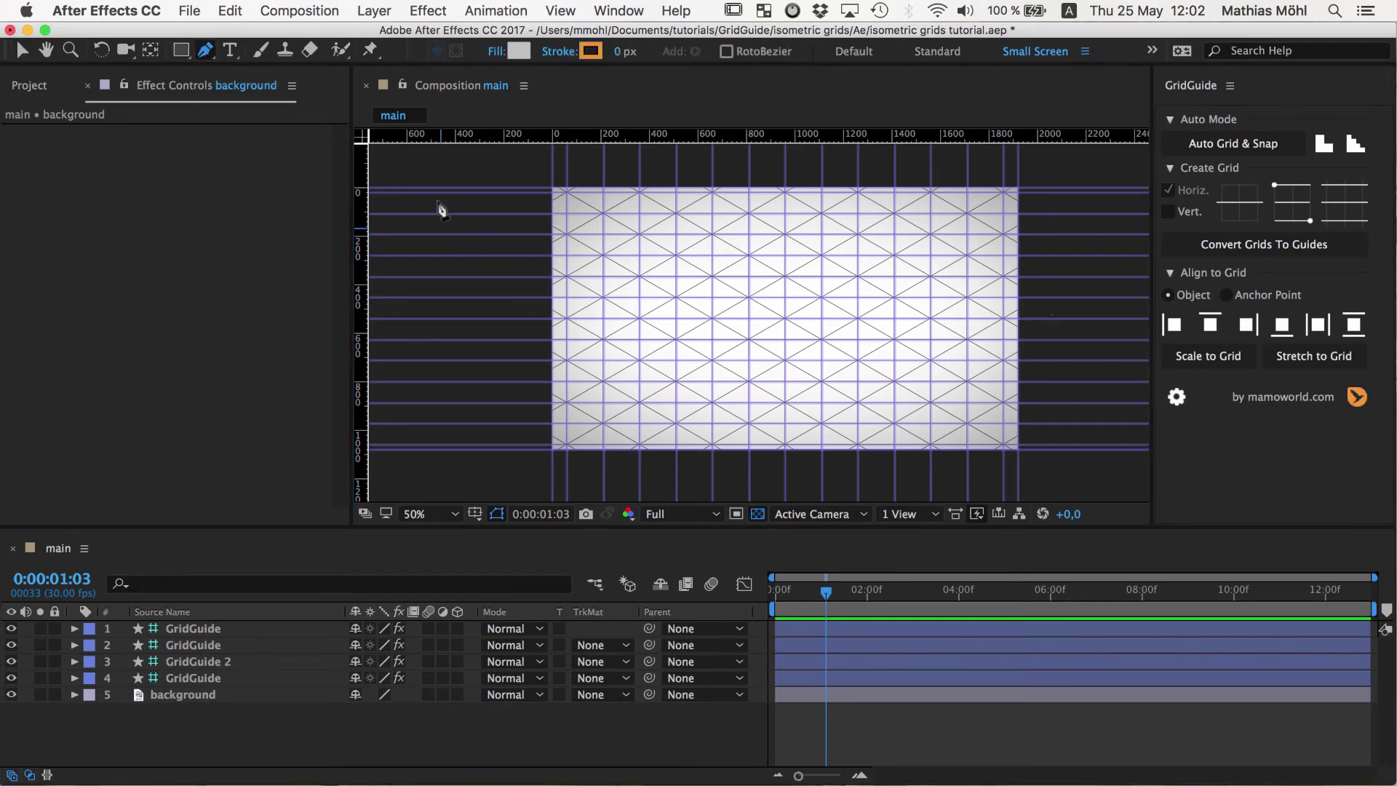
{"action": "left_click", "coordinate": [785, 233]}
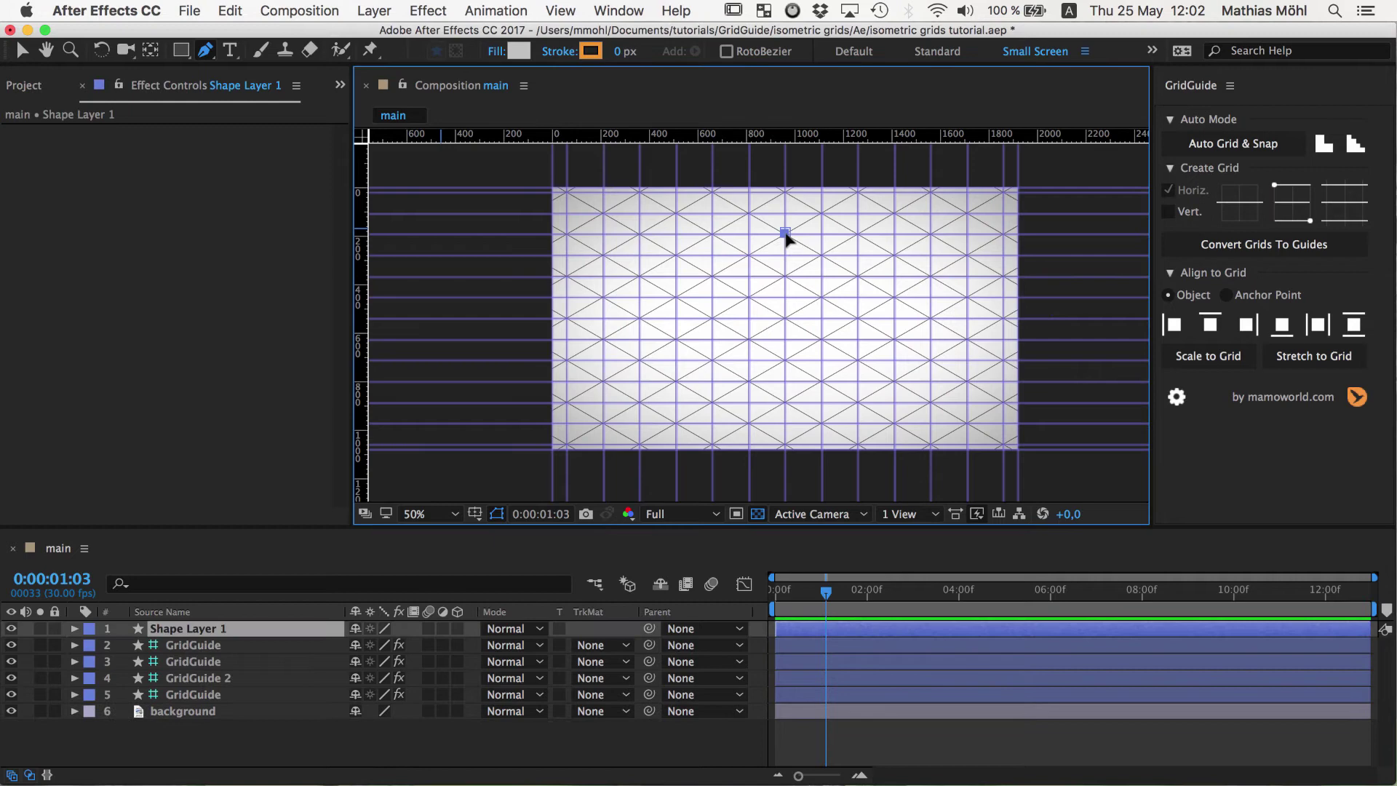
{"action": "left_click", "coordinate": [676, 297]}
{"action": "left_click", "coordinate": [786, 359]}
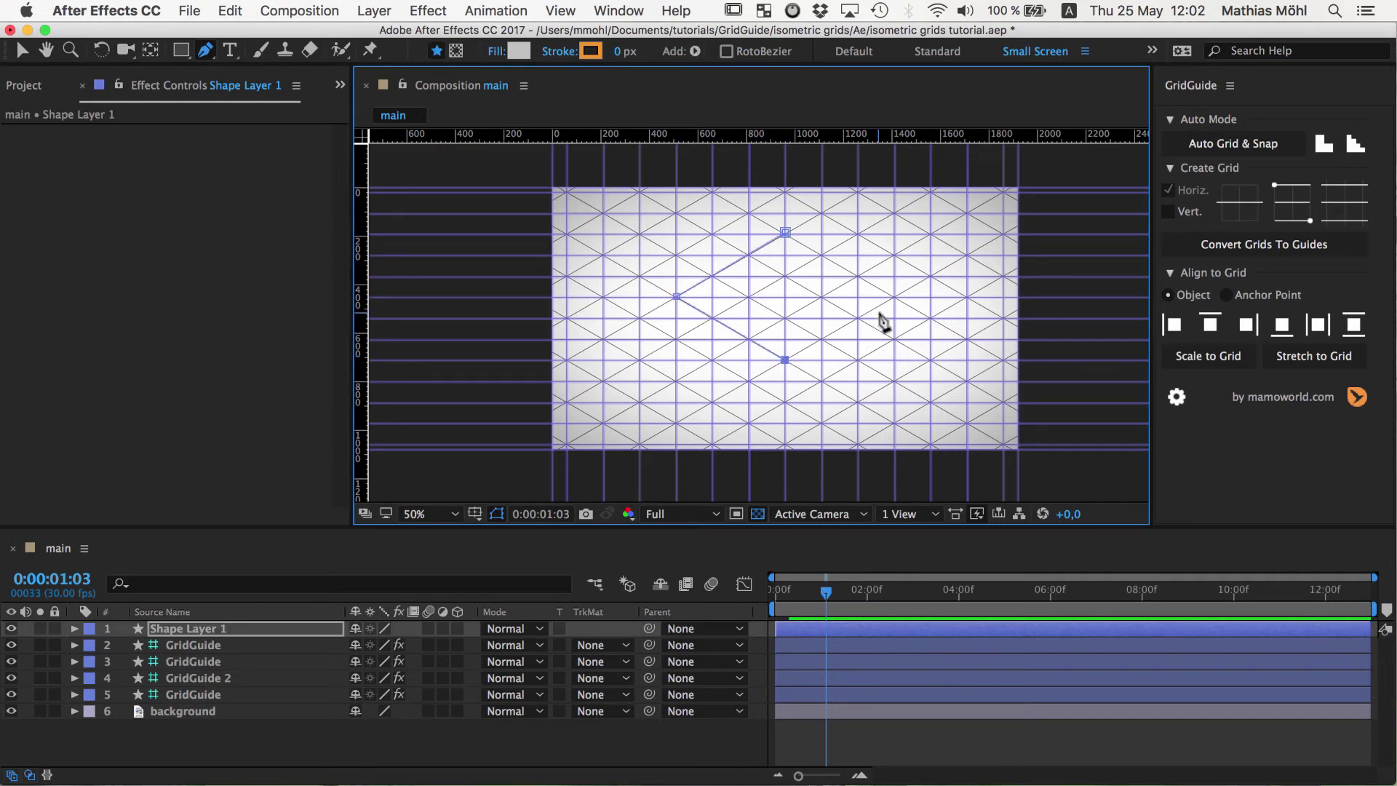
{"action": "left_click", "coordinate": [894, 297]}
{"action": "left_click", "coordinate": [785, 233]}
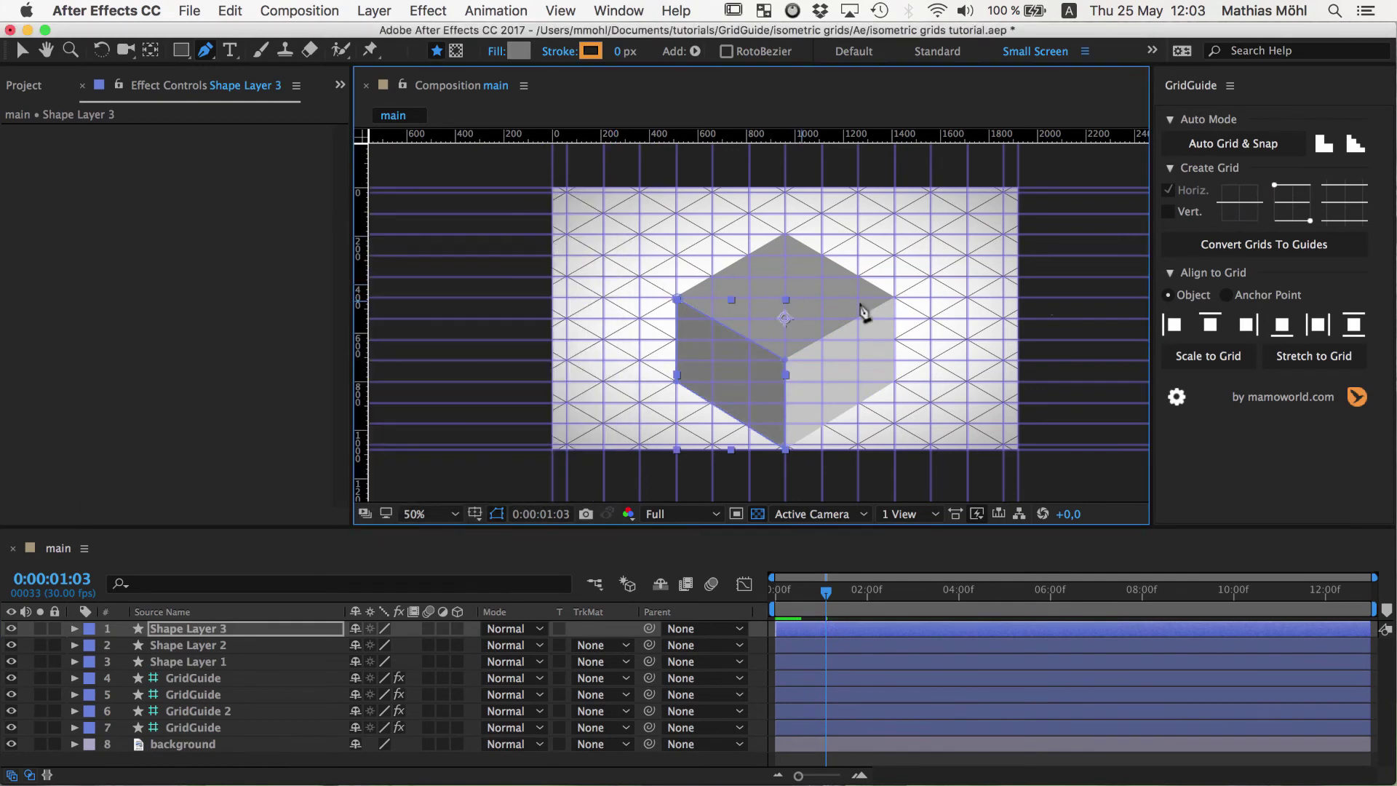
Step: Zoom in on the left face and snap its top-left corner onto the grid intersection
{"action": "key", "text": "period"}
{"action": "key", "text": "period"}
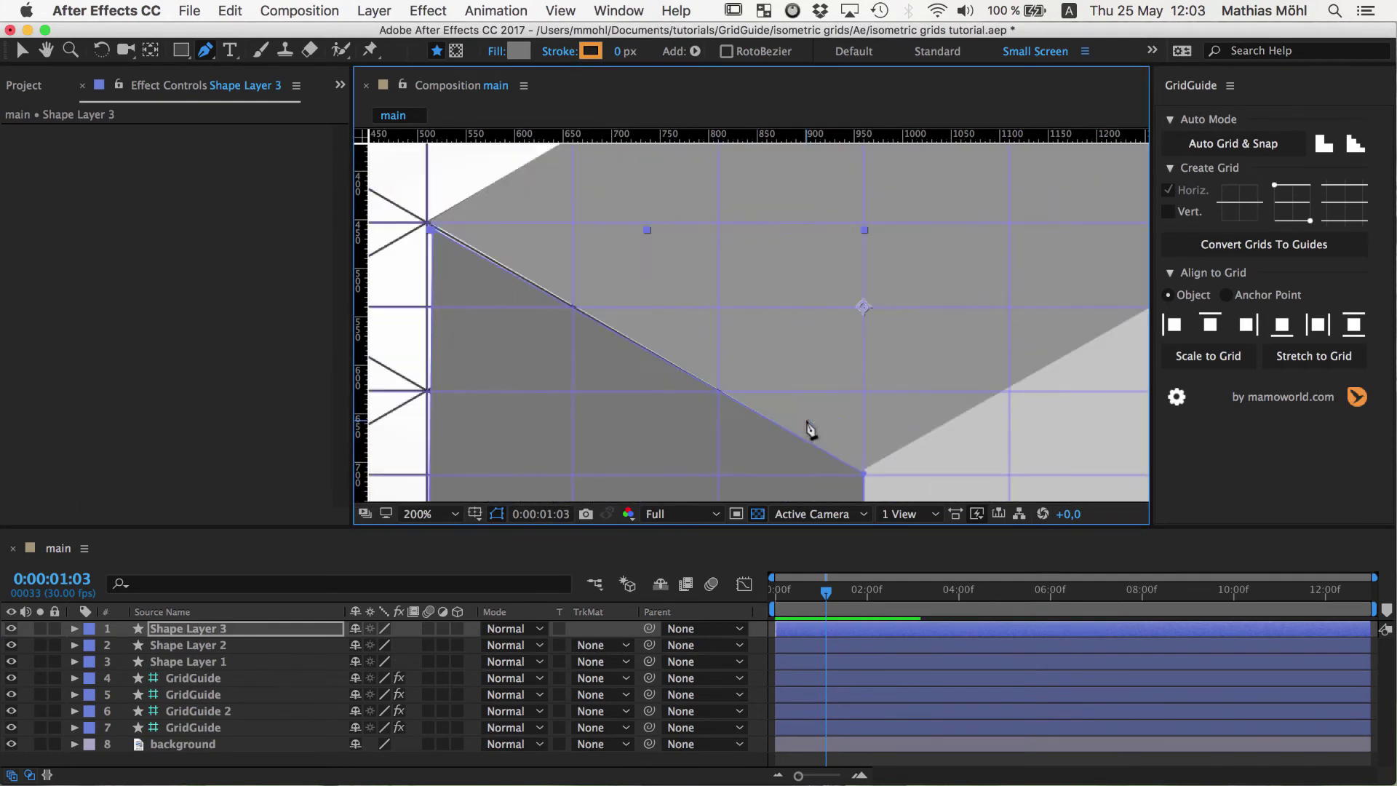
{"action": "left_click", "coordinate": [10, 46]}
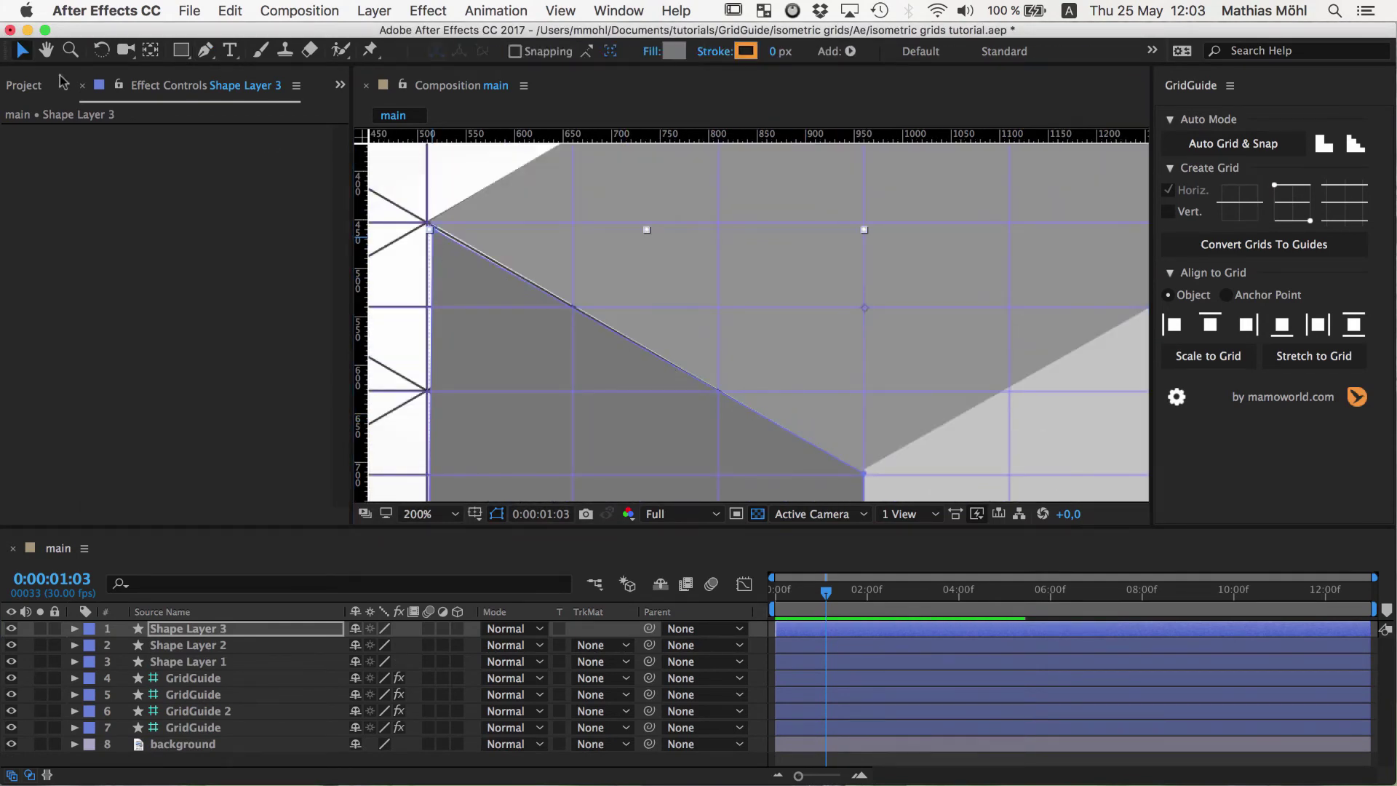
{"action": "key", "text": "period"}
{"action": "key", "text": "period"}
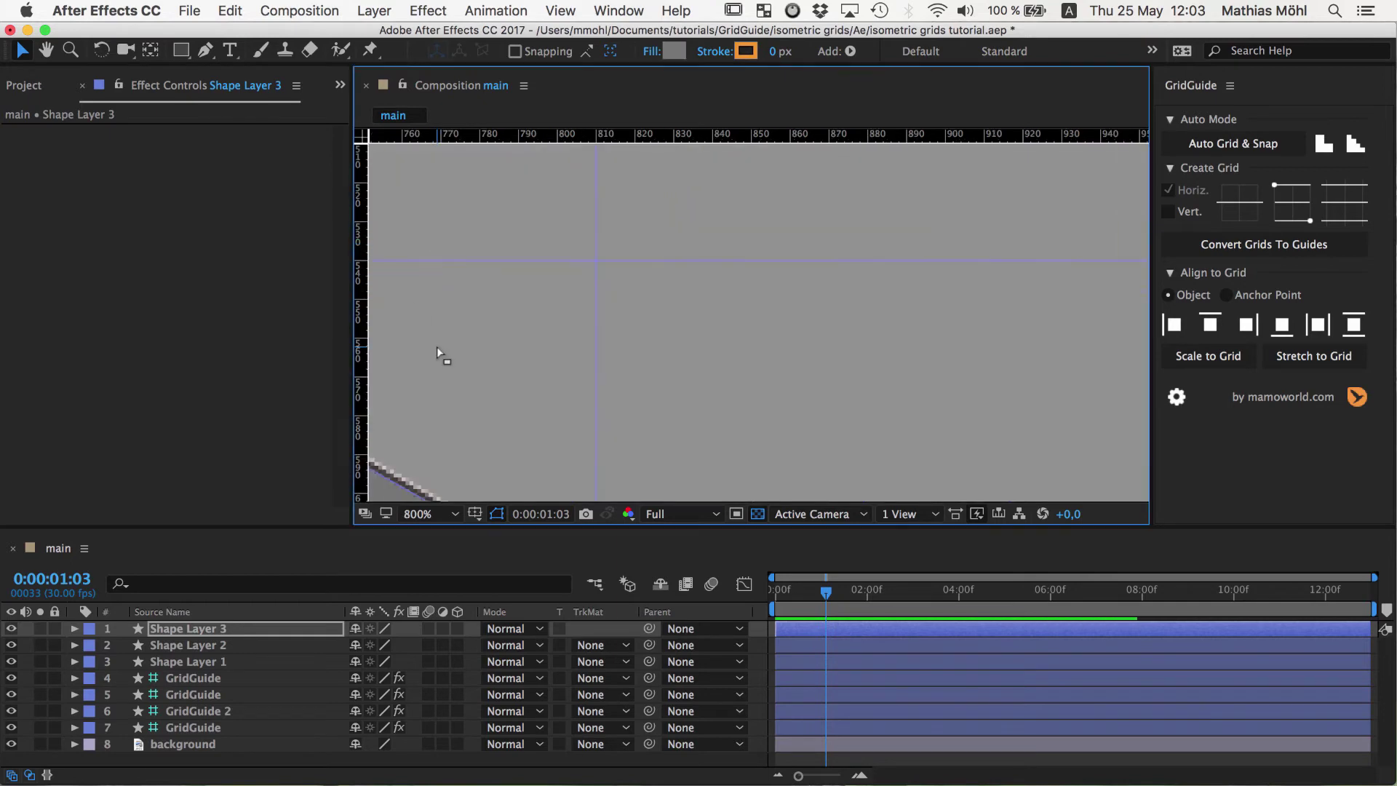
{"action": "key", "text": "comma"}
{"action": "left_click_drag", "start_coordinate": [443, 327], "coordinate": [1010, 420]}
{"action": "left_click_drag", "start_coordinate": [667, 240], "coordinate": [745, 265]}
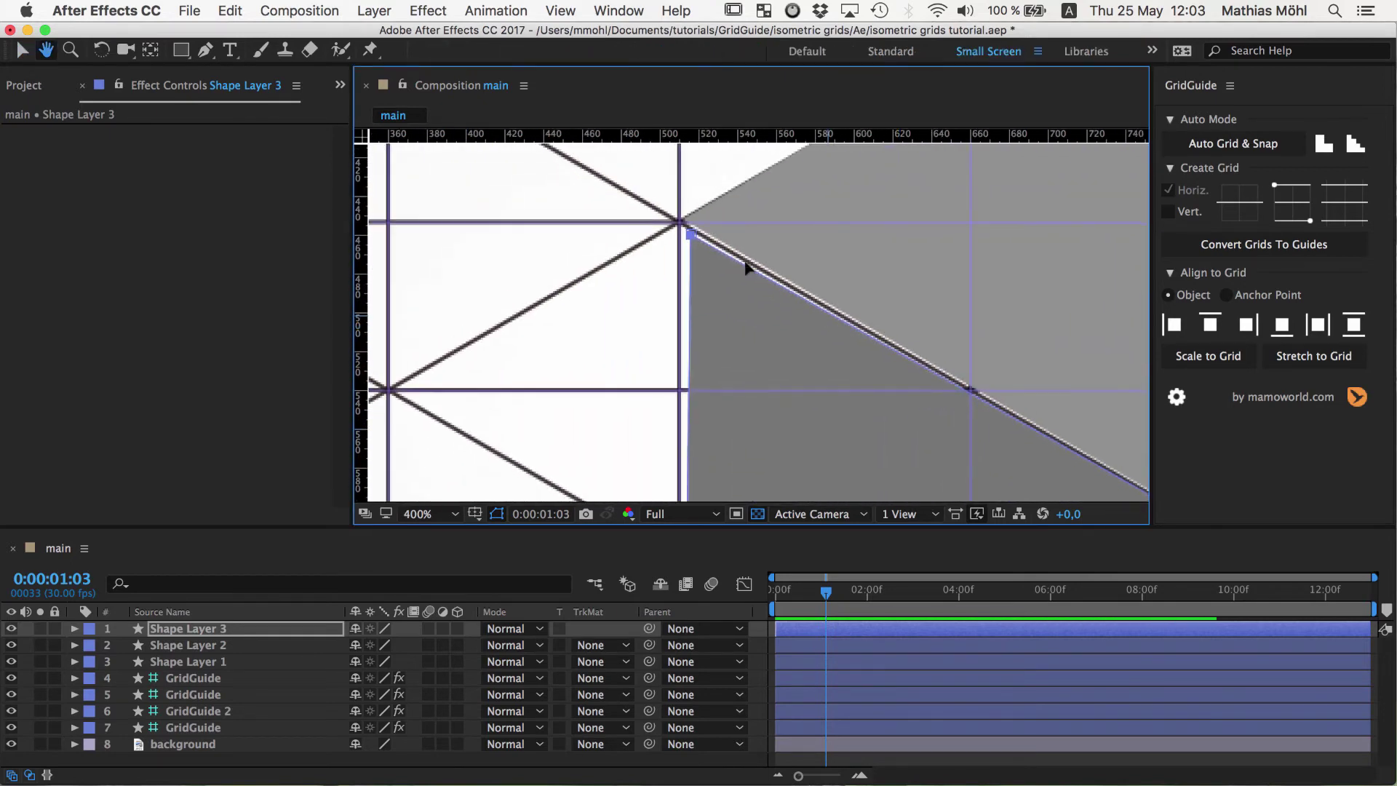
{"action": "key", "text": "v"}
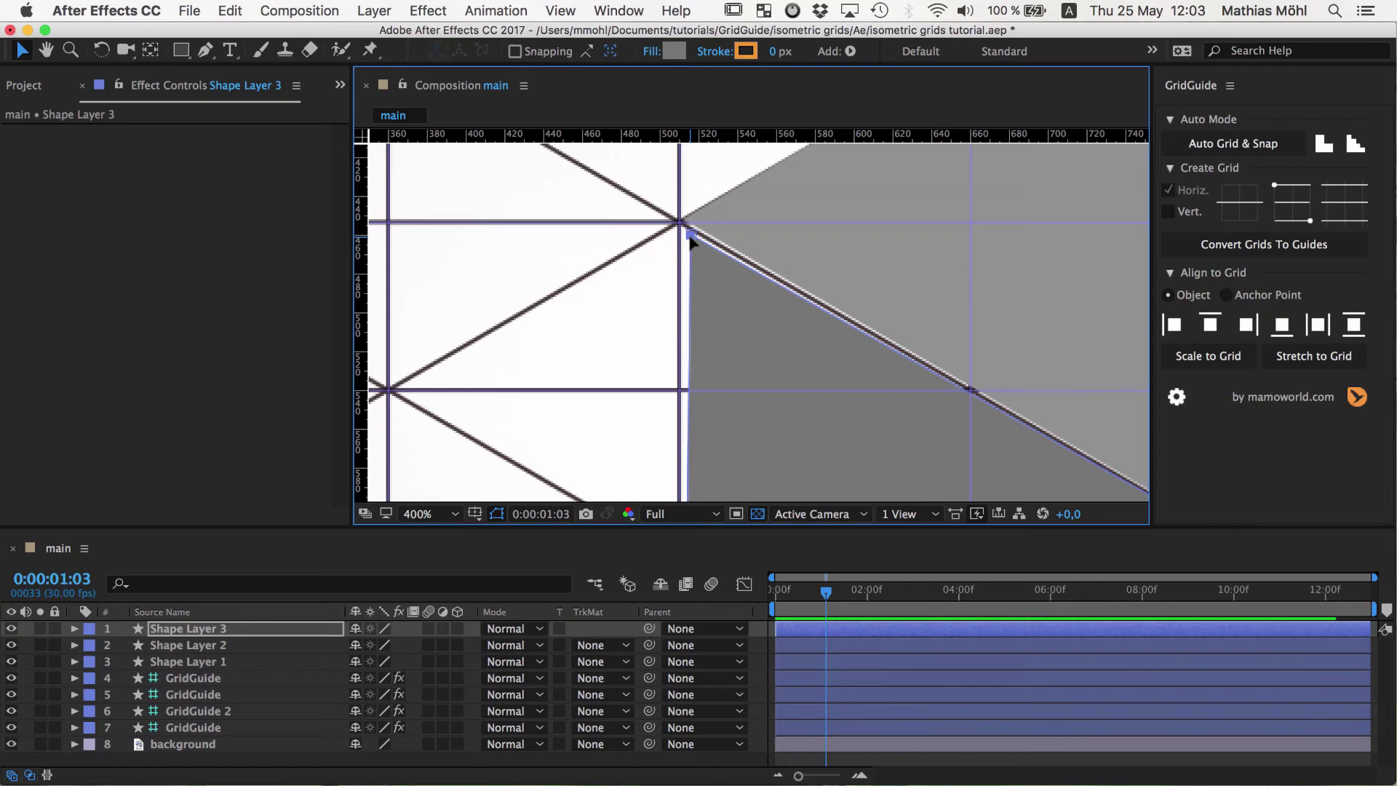
{"action": "left_click_drag", "start_coordinate": [690, 235], "coordinate": [687, 232]}
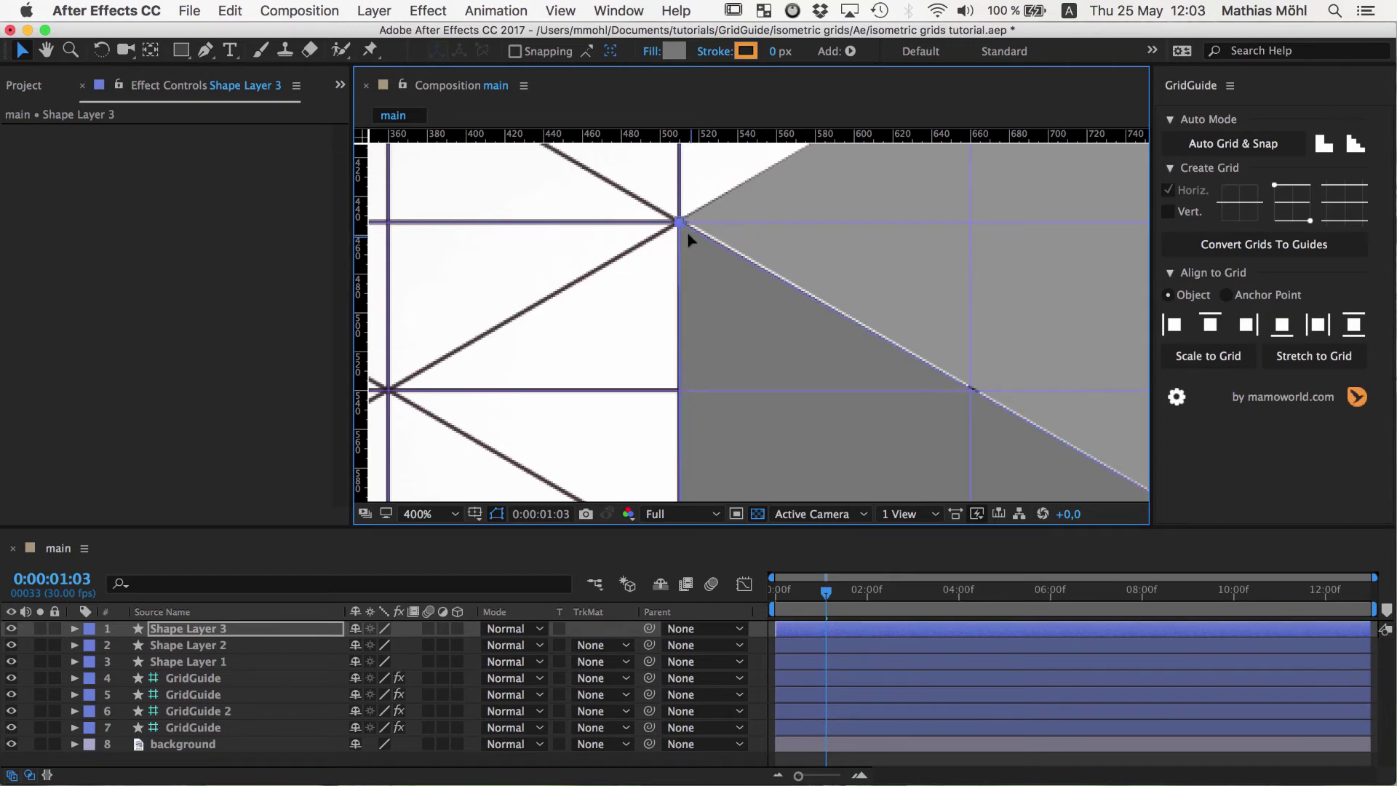
Step: Snap the left face's lower-left corner to the vertical guide and its bottom corner to the grid
{"action": "key", "text": "h"}
{"action": "left_click_drag", "start_coordinate": [829, 400], "coordinate": [755, 454]}
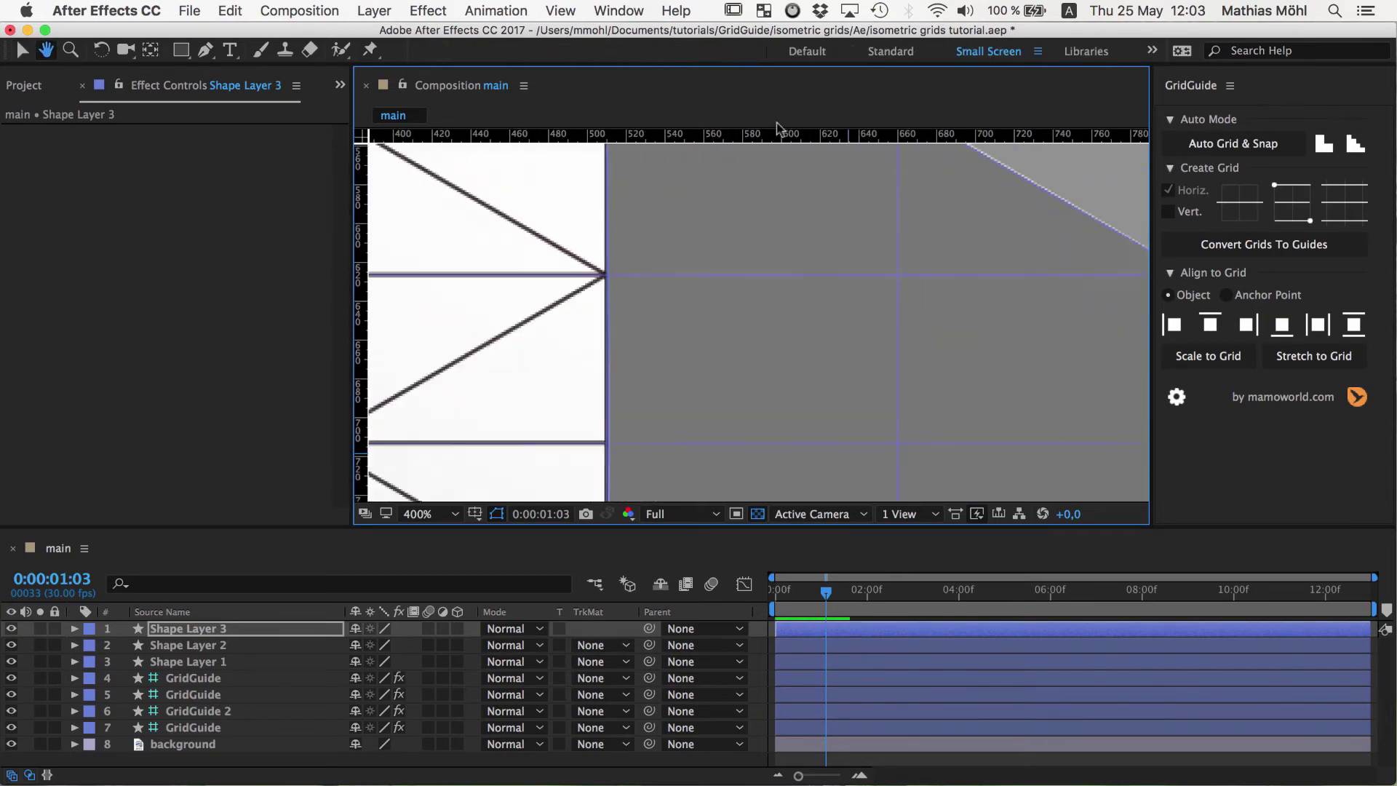
{"action": "scroll", "coordinate": [798, 256], "scroll_direction": "down", "scroll_amount": 10}
{"action": "scroll", "coordinate": [798, 256], "scroll_direction": "right", "scroll_amount": 3}
{"action": "key", "text": "v"}
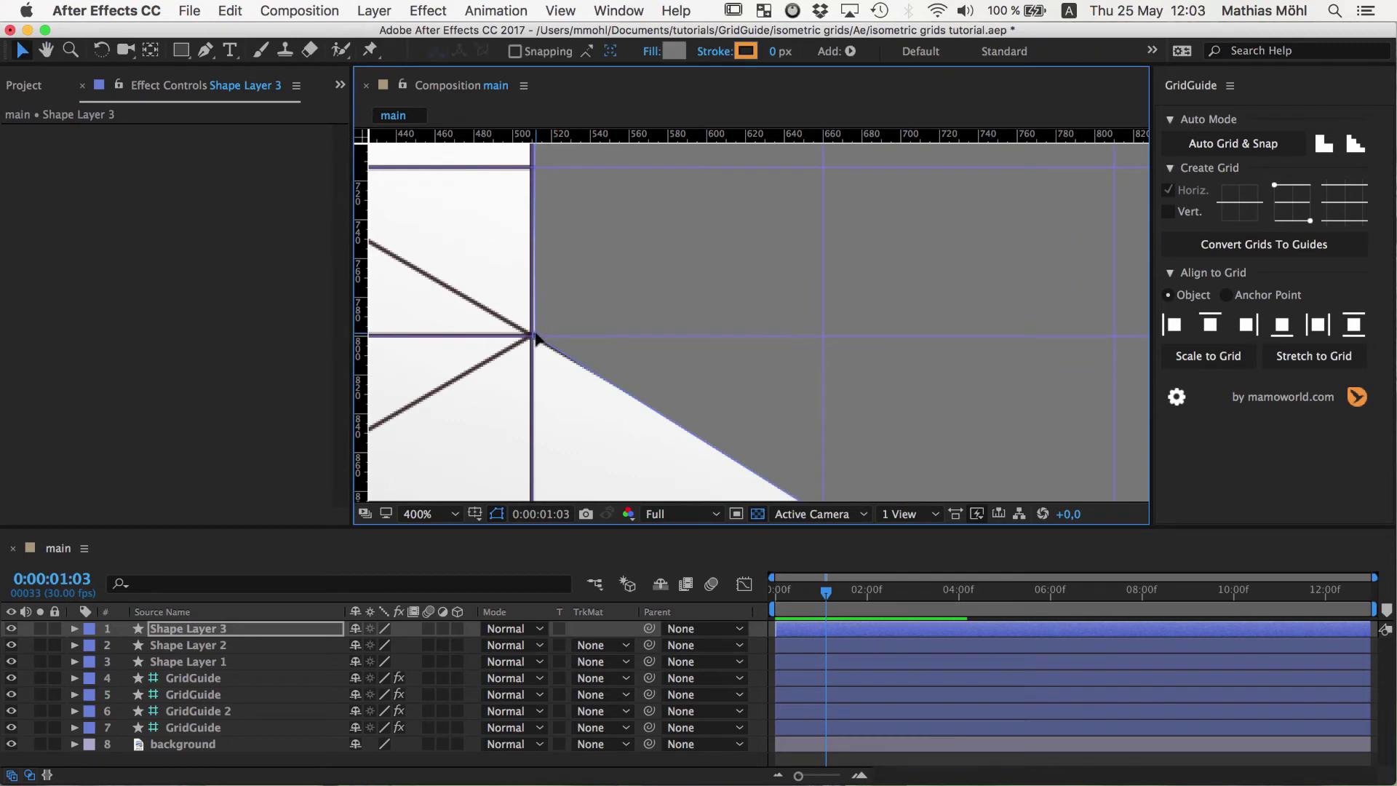
{"action": "left_click_drag", "start_coordinate": [540, 342], "coordinate": [533, 340]}
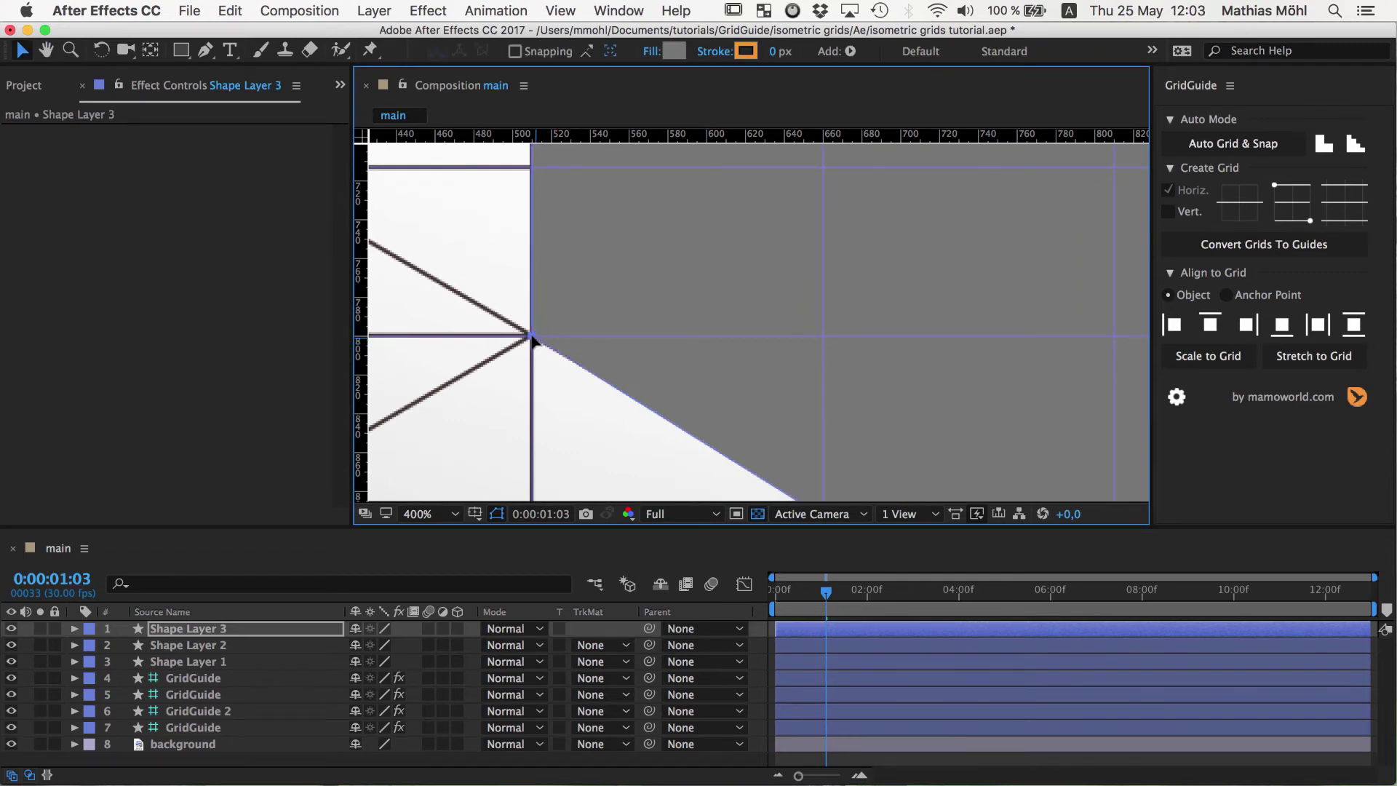
{"action": "key", "text": "h"}
{"action": "scroll", "coordinate": [864, 446], "scroll_direction": "down", "scroll_amount": 10}
{"action": "scroll", "coordinate": [863, 446], "scroll_direction": "right", "scroll_amount": 10}
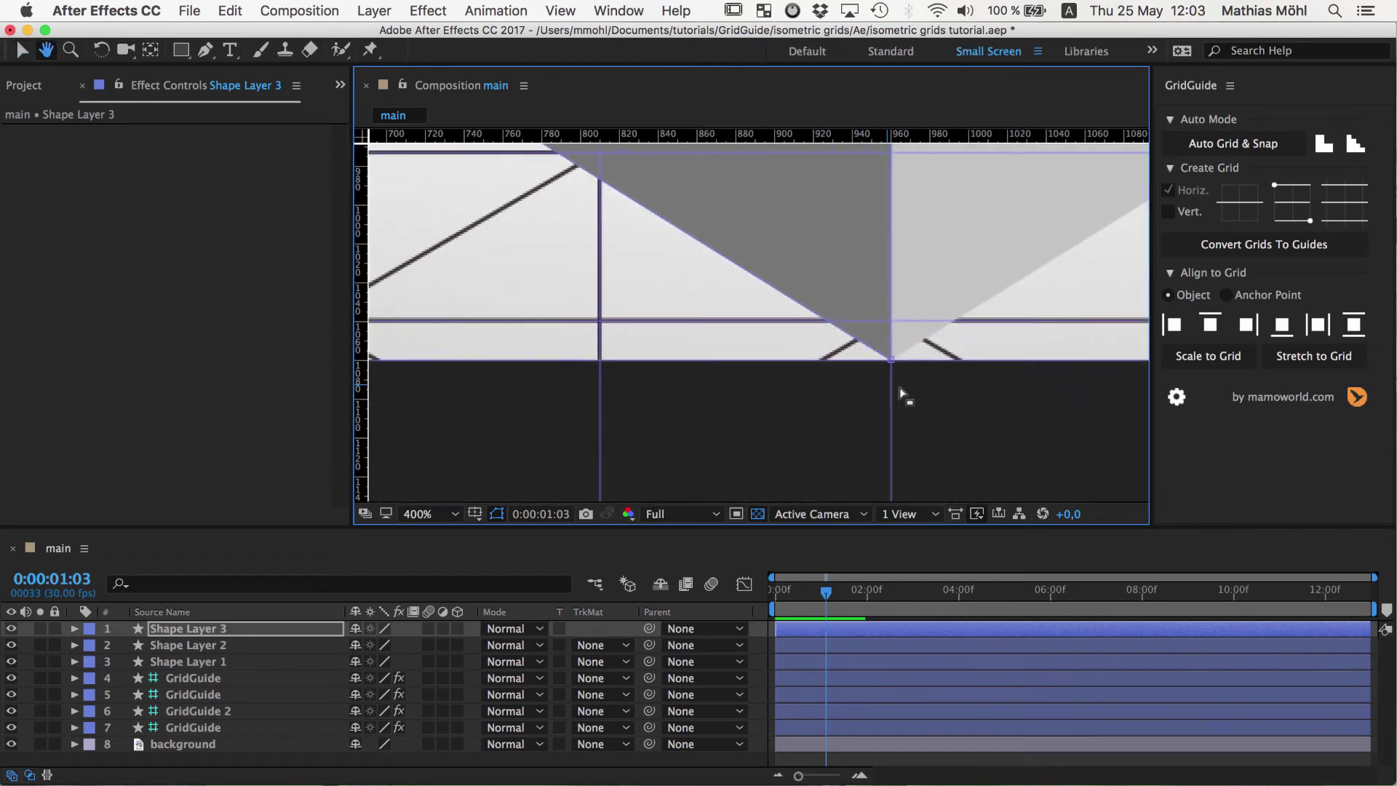
{"action": "key", "text": "v"}
{"action": "left_click_drag", "start_coordinate": [892, 360], "coordinate": [893, 328]}
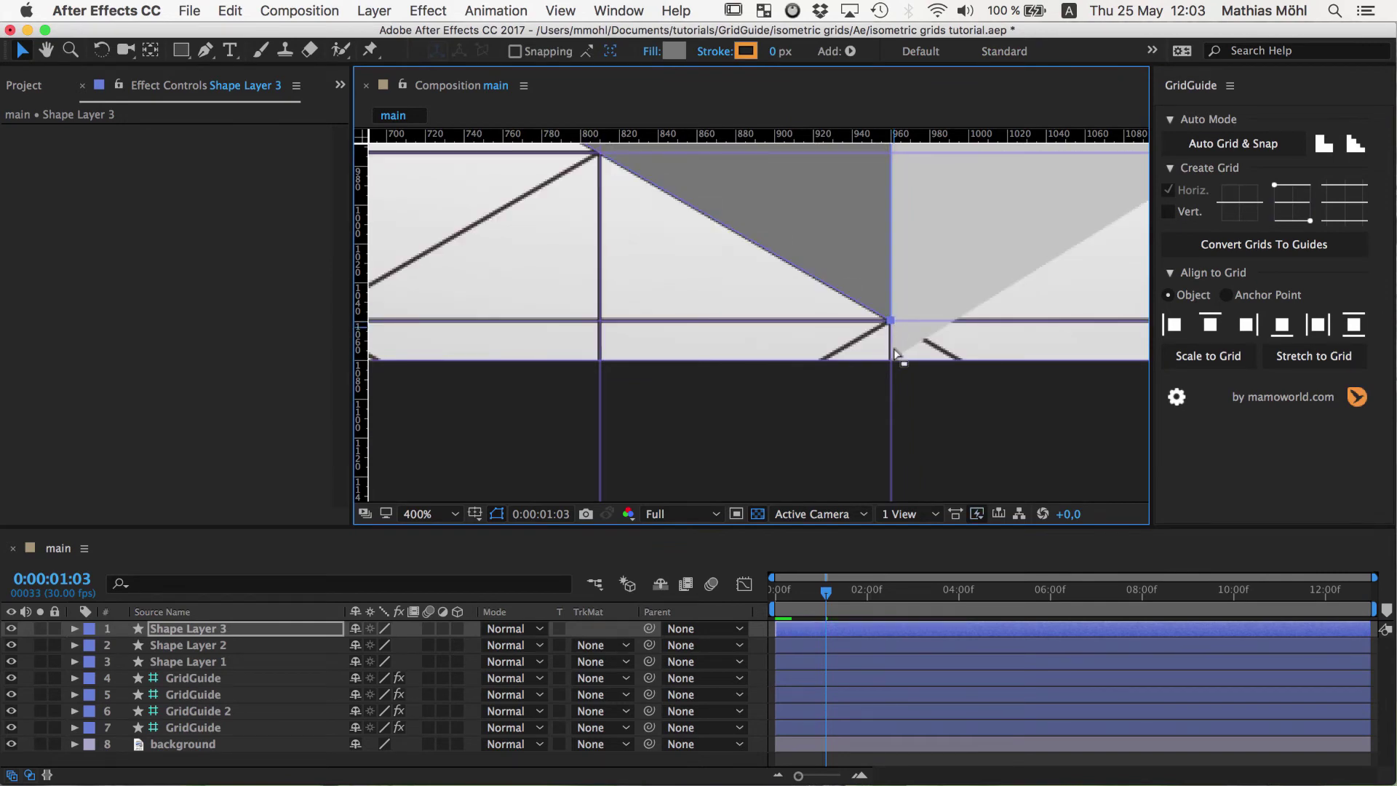
Step: Snap Shape Layer 2's bottom corner and outer corner onto grid intersections
{"action": "left_click", "coordinate": [189, 646]}
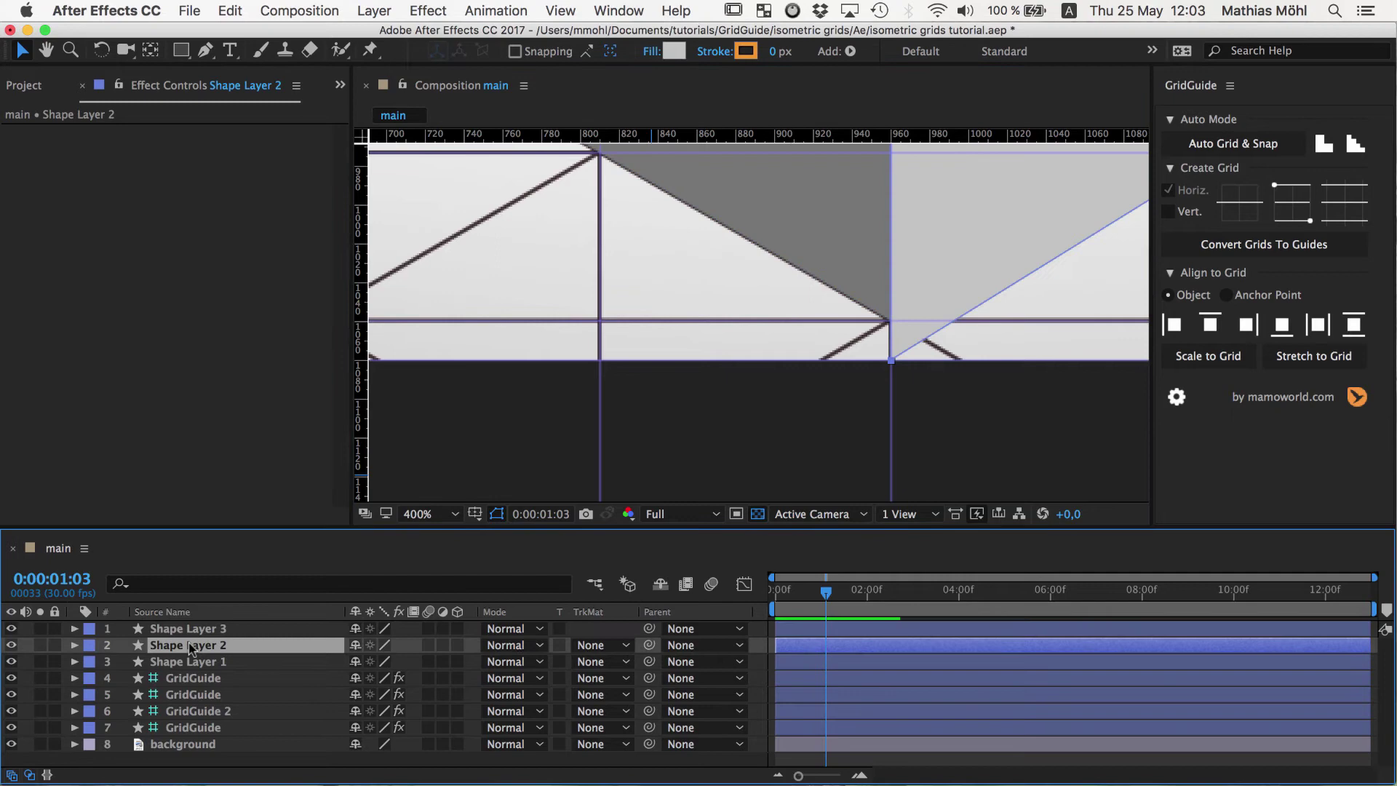
{"action": "left_click_drag", "start_coordinate": [892, 360], "coordinate": [893, 325]}
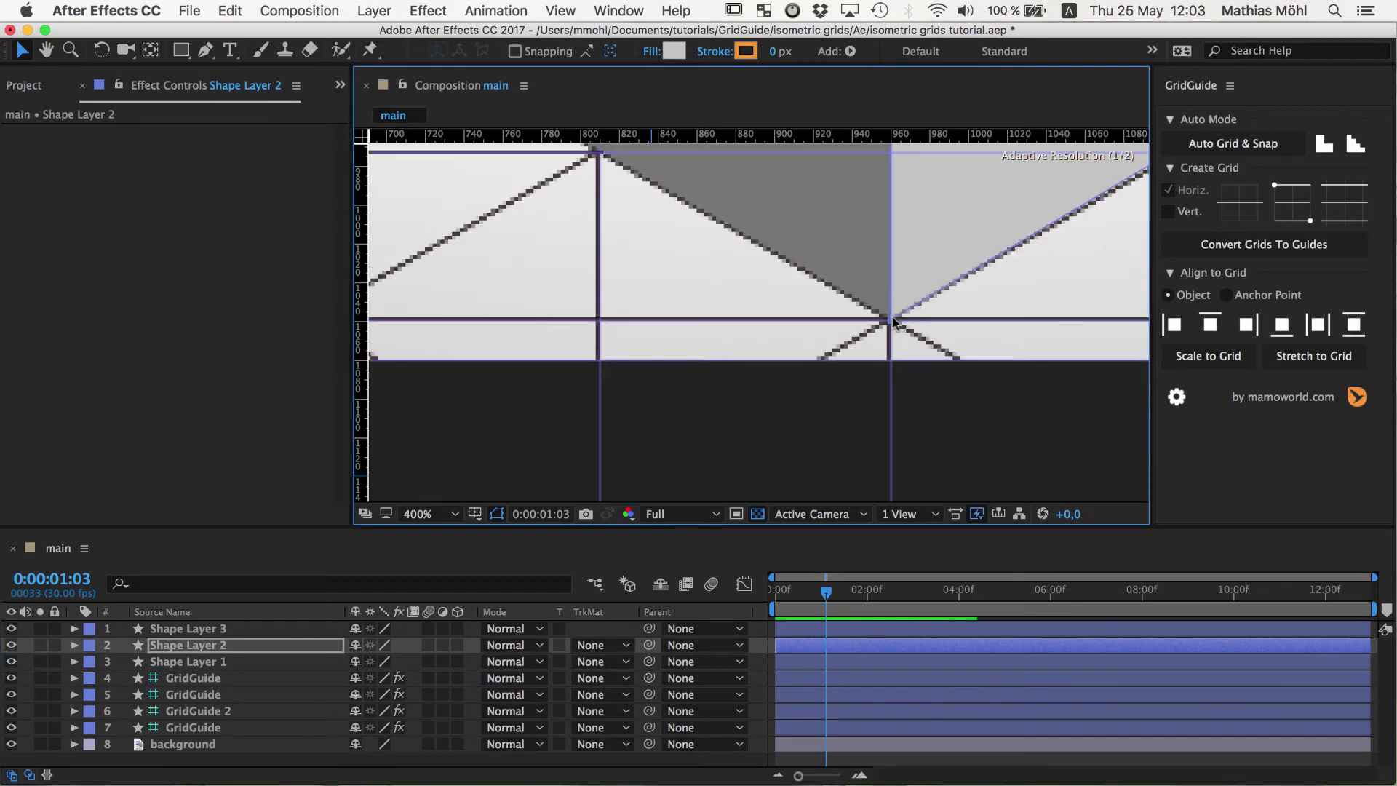
{"action": "key", "text": "slash"}
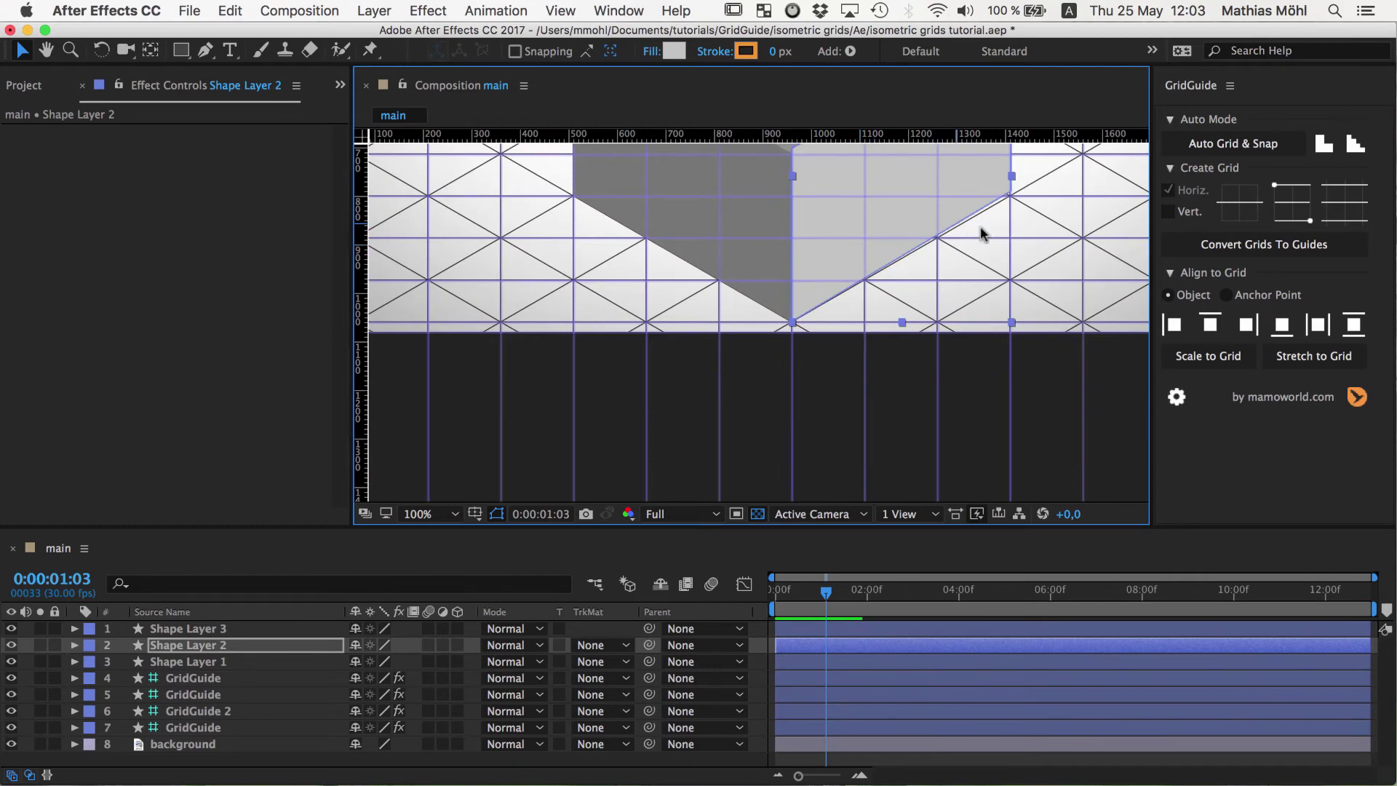
{"action": "scroll", "coordinate": [982, 233], "scroll_direction": "up", "scroll_amount": 2}
{"action": "left_click_drag", "start_coordinate": [481, 378], "coordinate": [510, 408]}
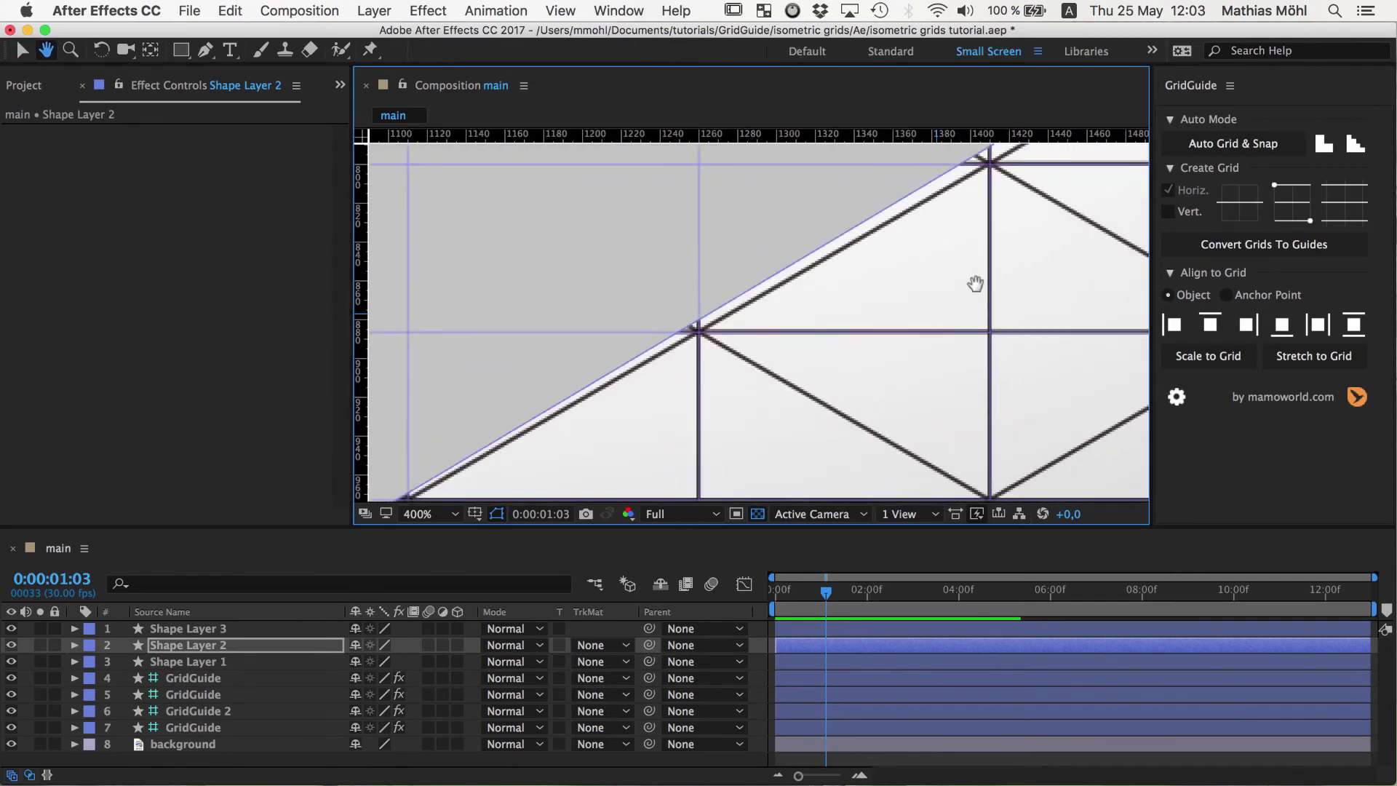
{"action": "left_click_drag", "start_coordinate": [976, 287], "coordinate": [583, 601]}
{"action": "key", "text": "v"}
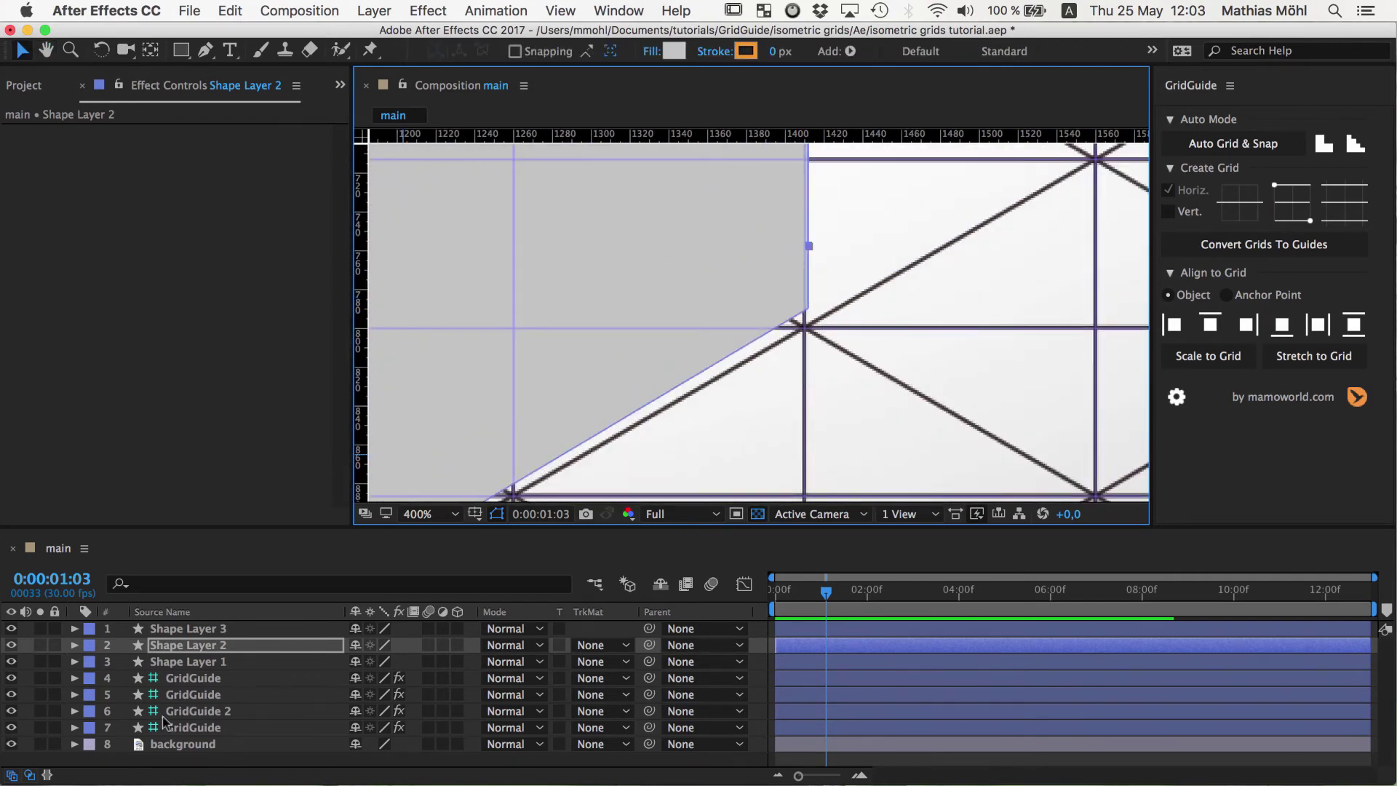
{"action": "left_click", "coordinate": [206, 628]}
{"action": "left_click", "coordinate": [201, 644]}
{"action": "left_click_drag", "start_coordinate": [803, 304], "coordinate": [805, 329]}
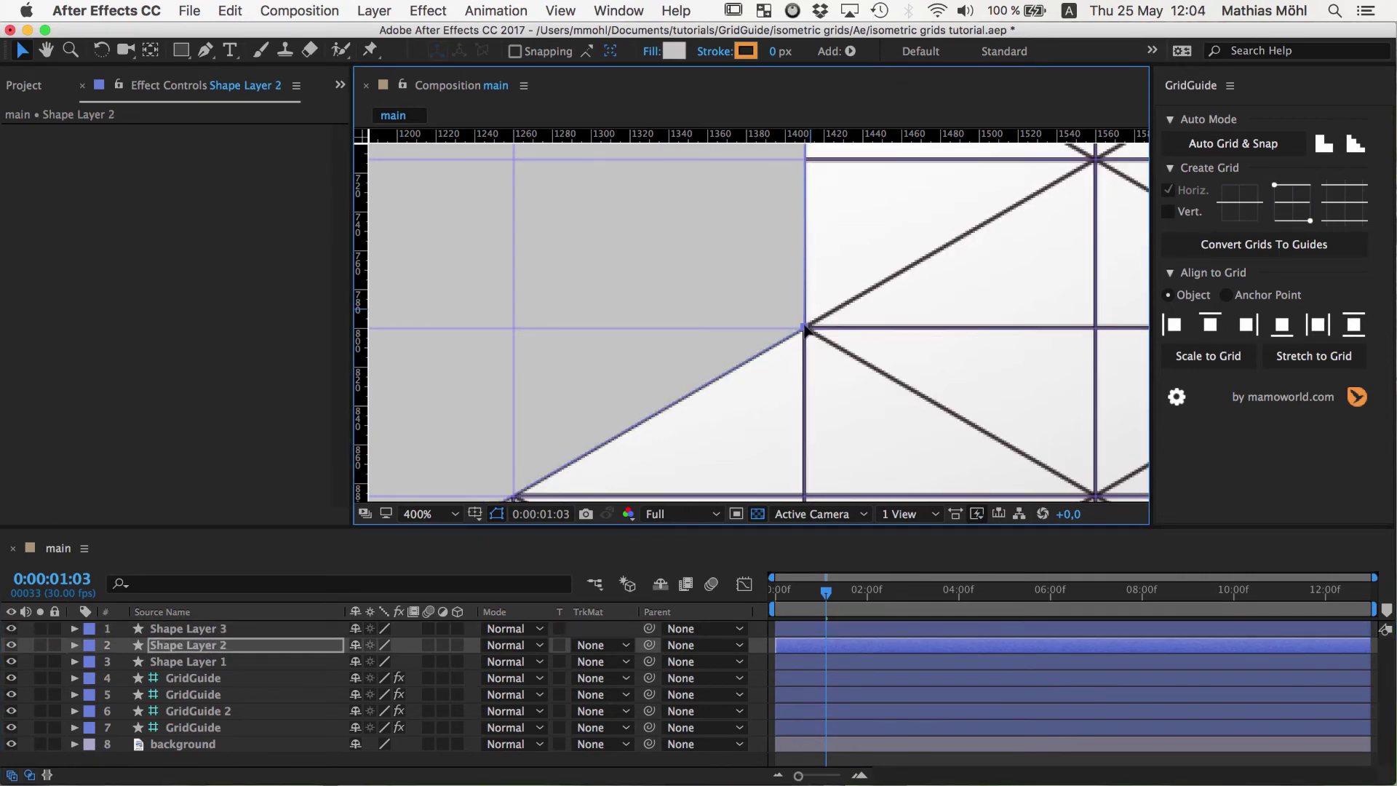
{"action": "scroll", "coordinate": [800, 311], "scroll_direction": "down", "scroll_amount": 6}
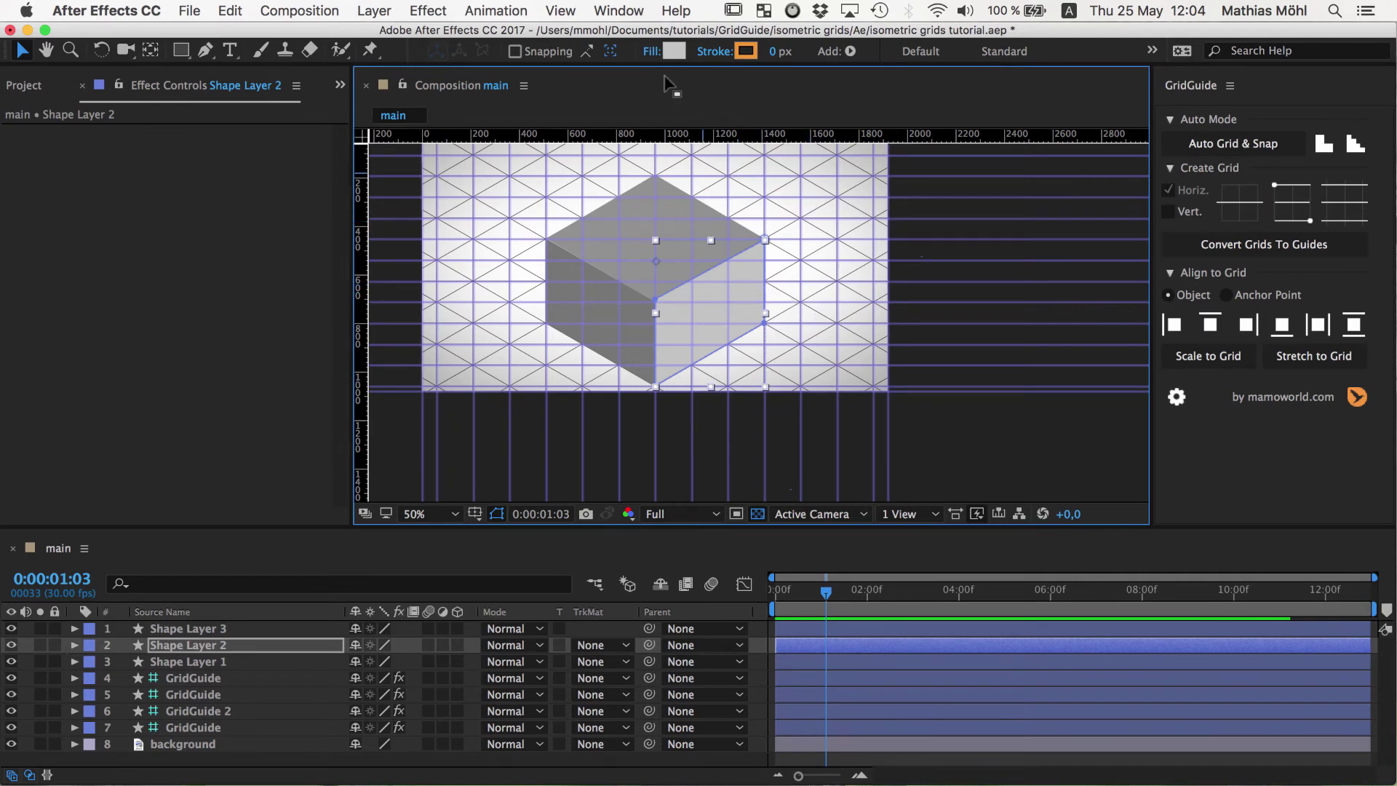
{"action": "left_click", "coordinate": [601, 8]}
Step: Hide the guides and rulers from the View menu
{"action": "mouse_move", "coordinate": [560, 11]}
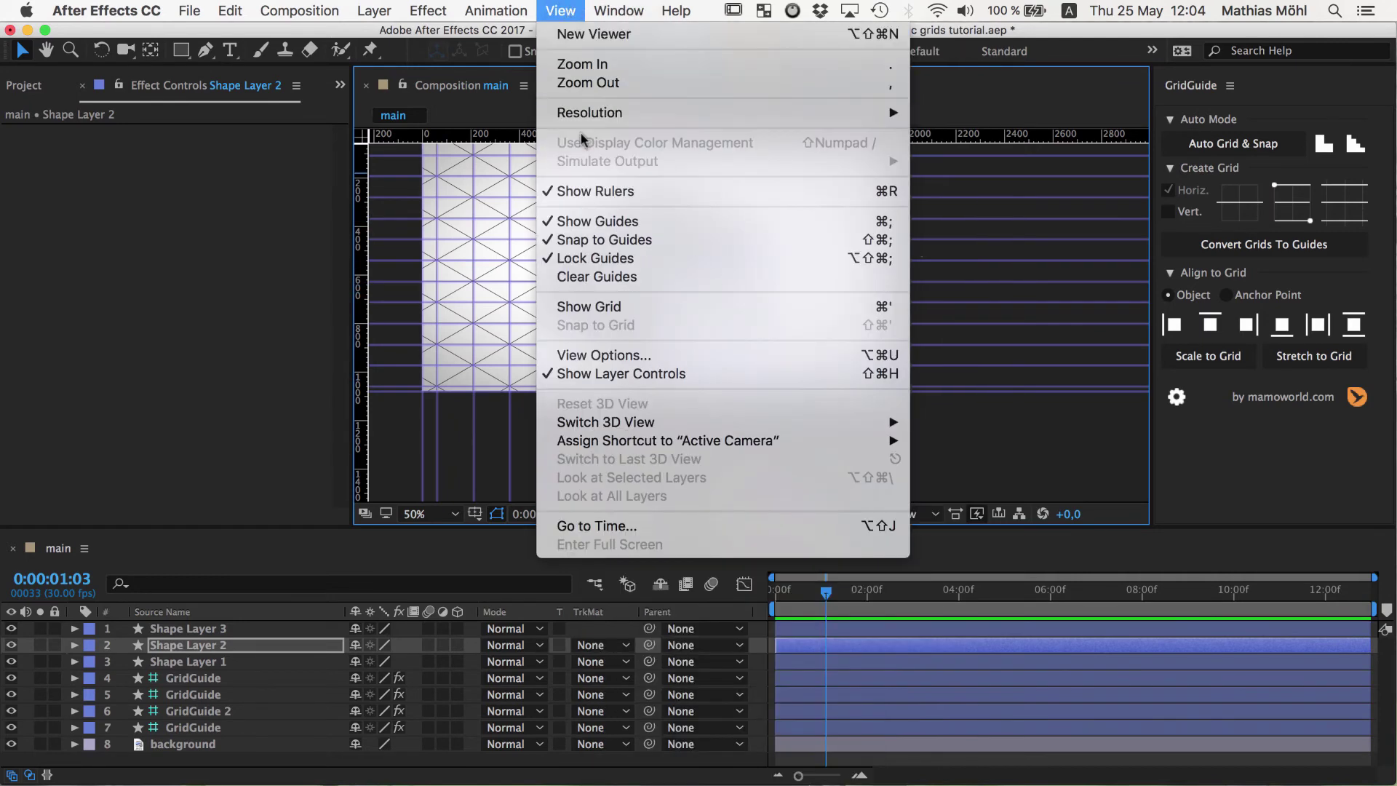
{"action": "left_click", "coordinate": [588, 221]}
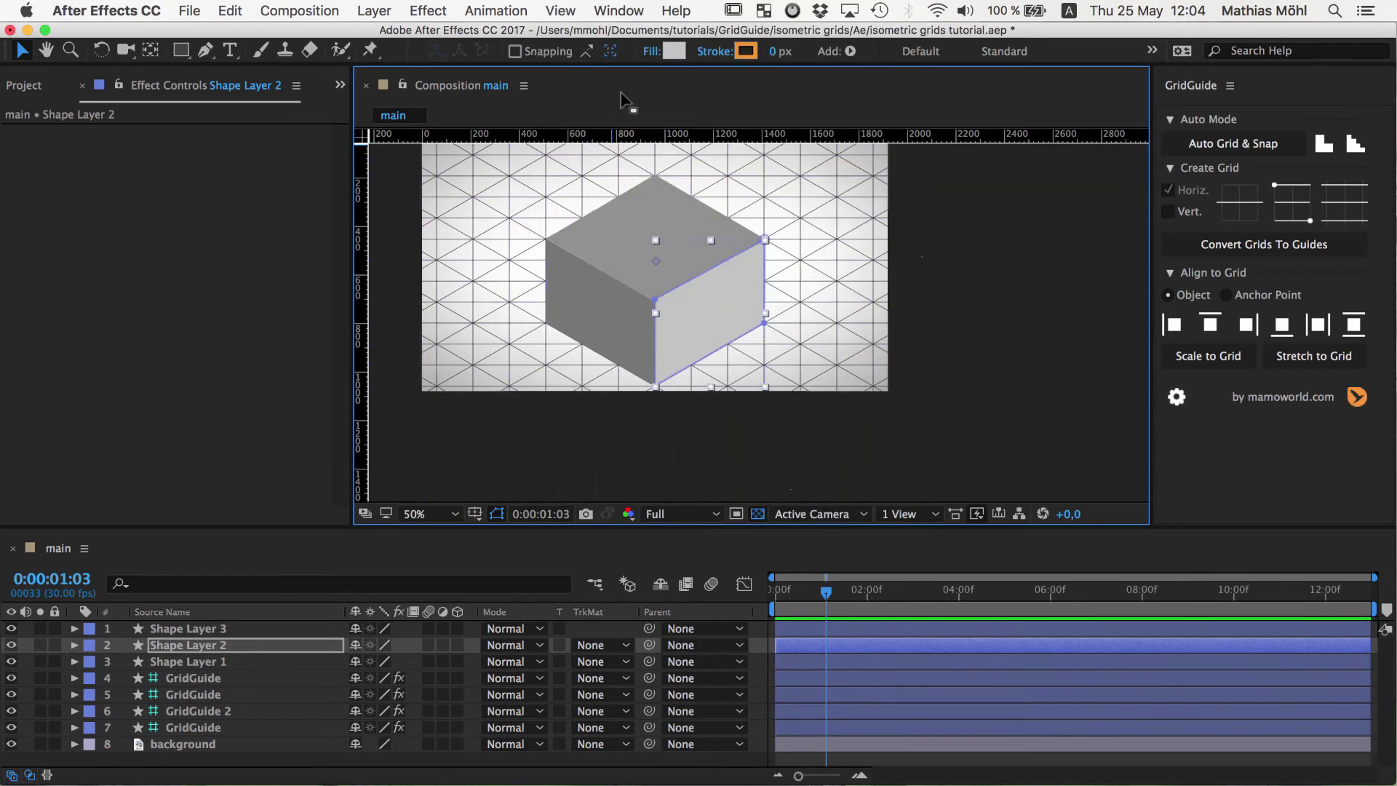
{"action": "left_click", "coordinate": [560, 10]}
{"action": "left_click", "coordinate": [575, 193]}
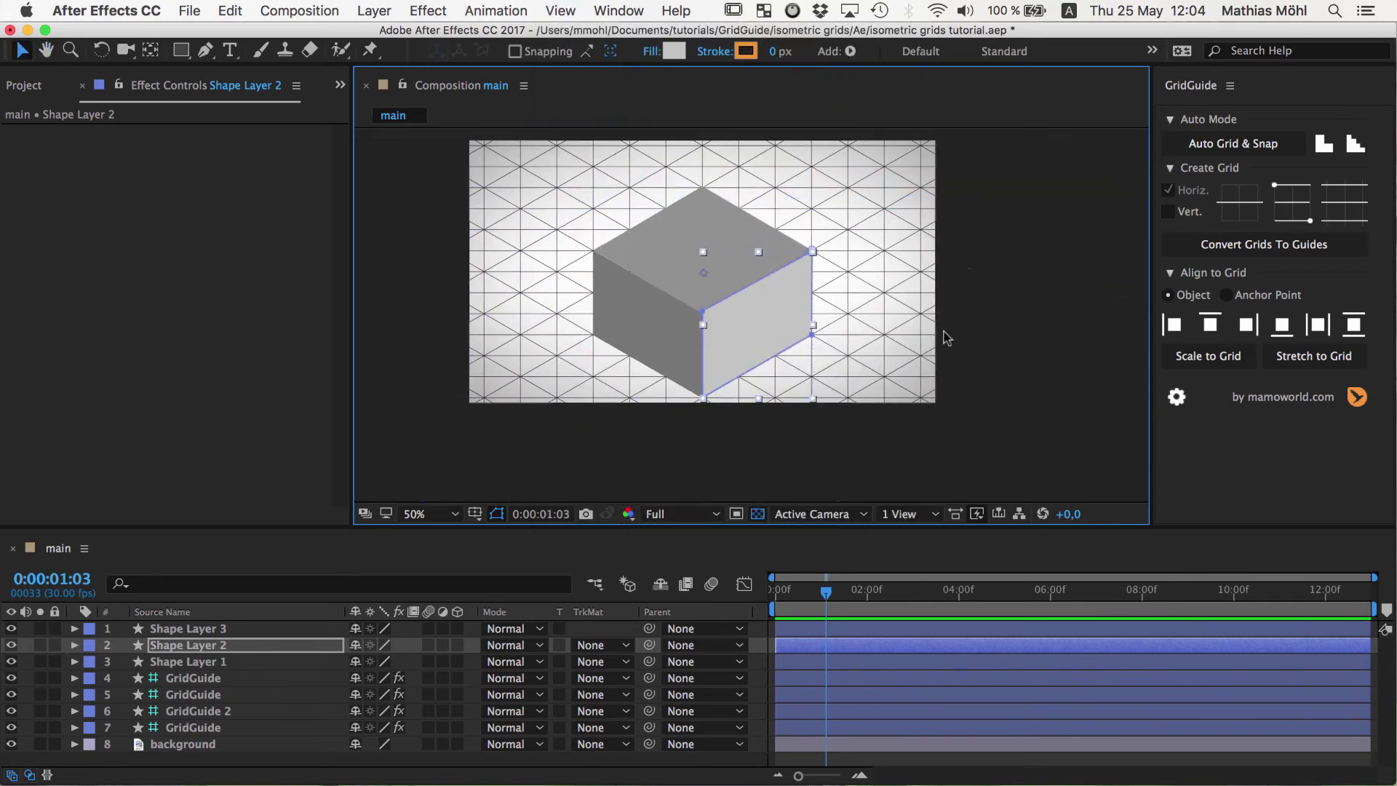
Step: Test GridGuide Align Top and Align Right on Shape Layer 2, then Align Left to return it to the cube
{"action": "left_click", "coordinate": [1211, 329]}
{"action": "left_click", "coordinate": [1253, 336]}
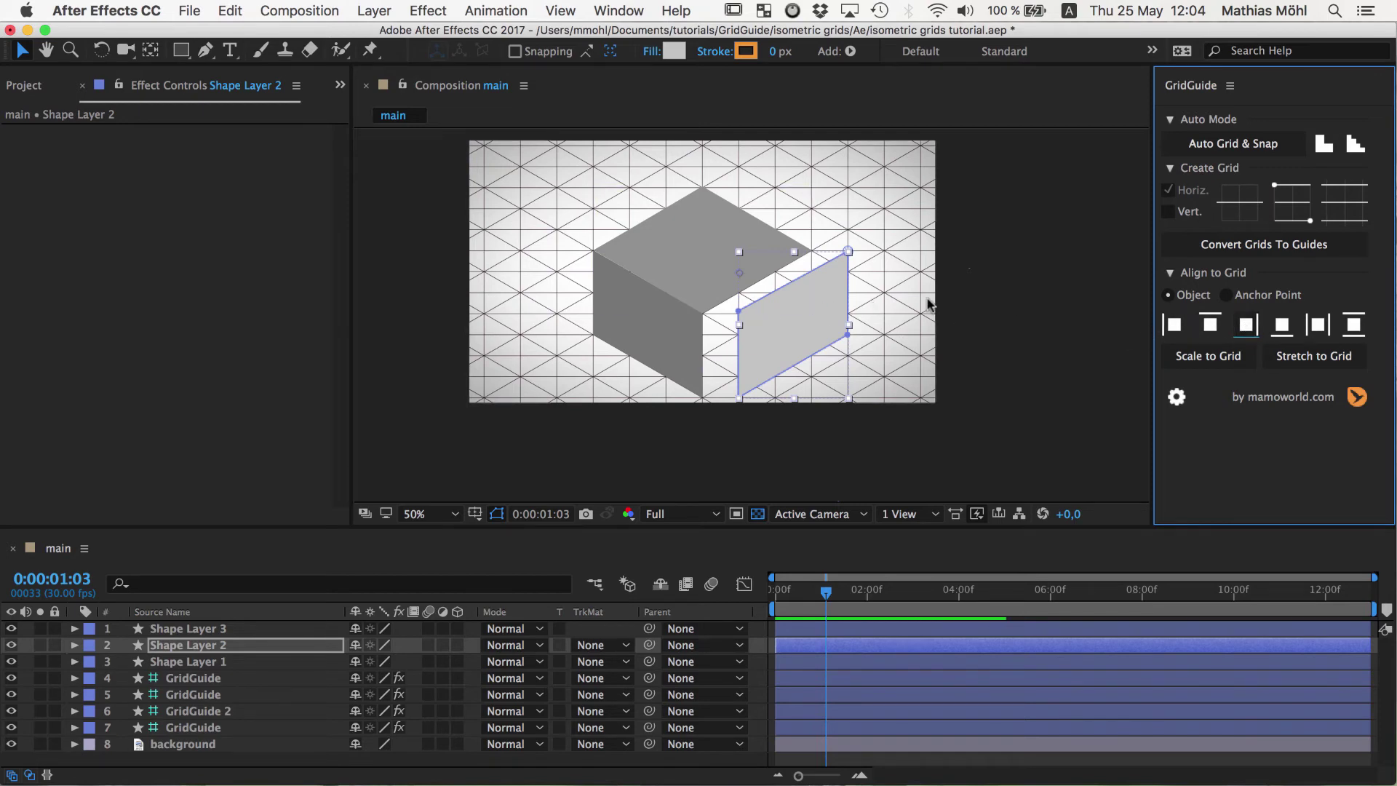
{"action": "left_click", "coordinate": [1254, 331]}
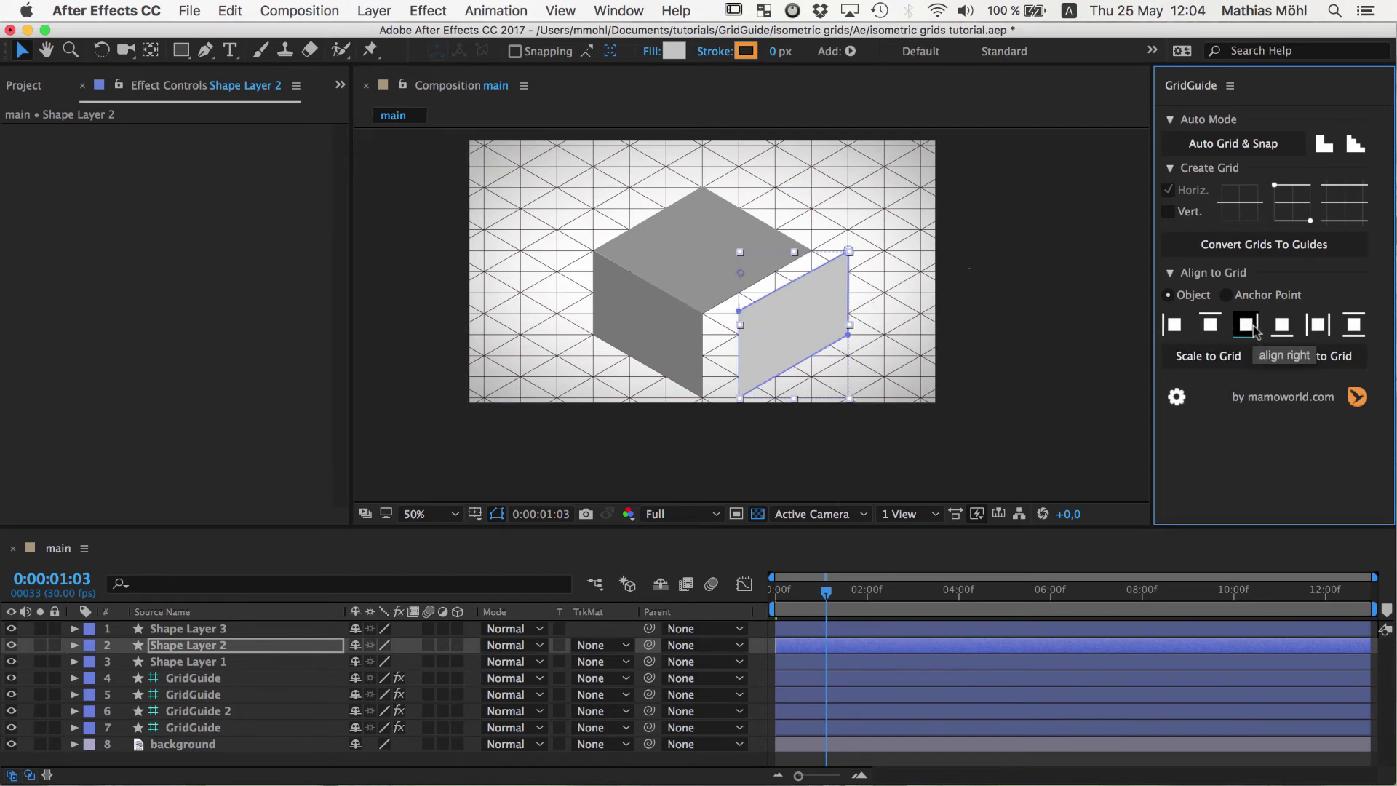
{"action": "left_click", "coordinate": [1254, 331]}
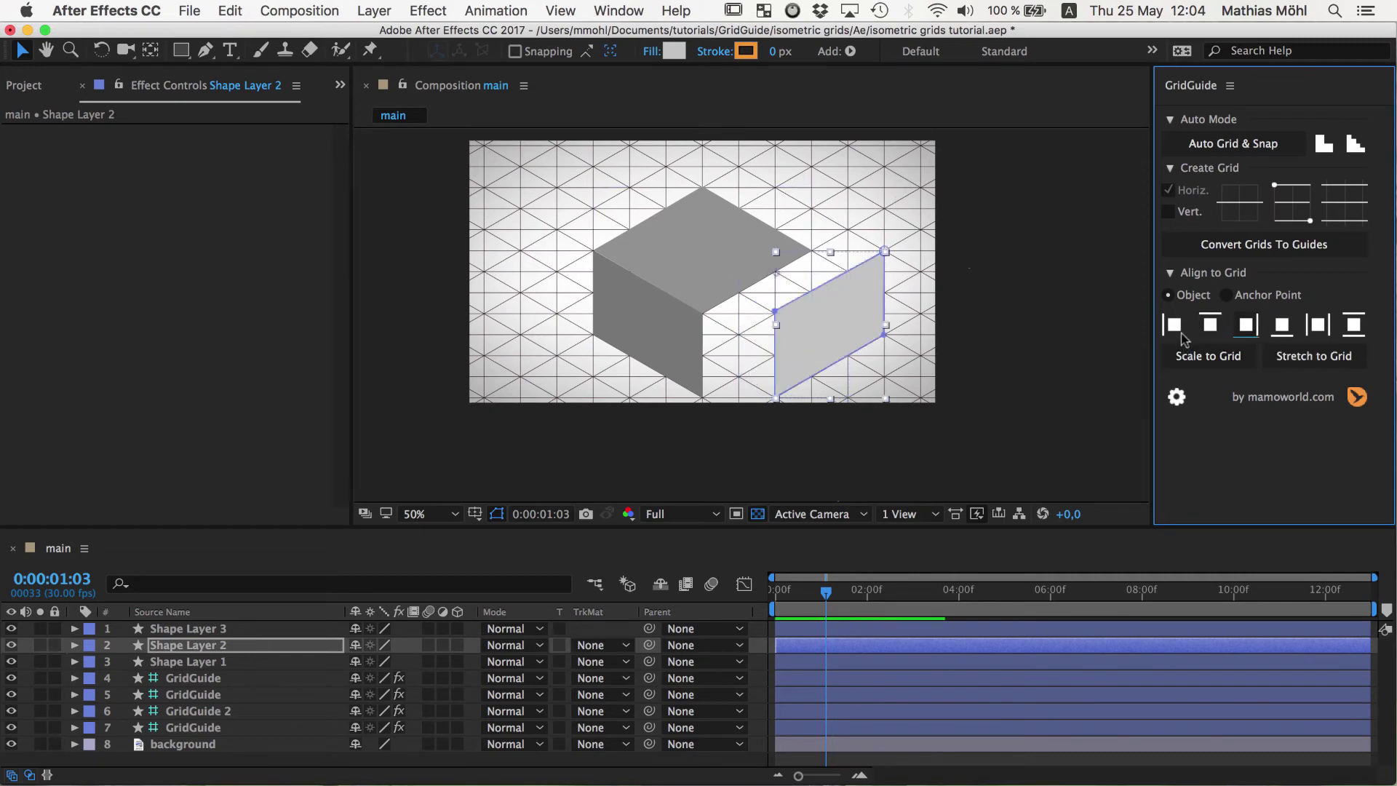
{"action": "left_click", "coordinate": [1176, 326]}
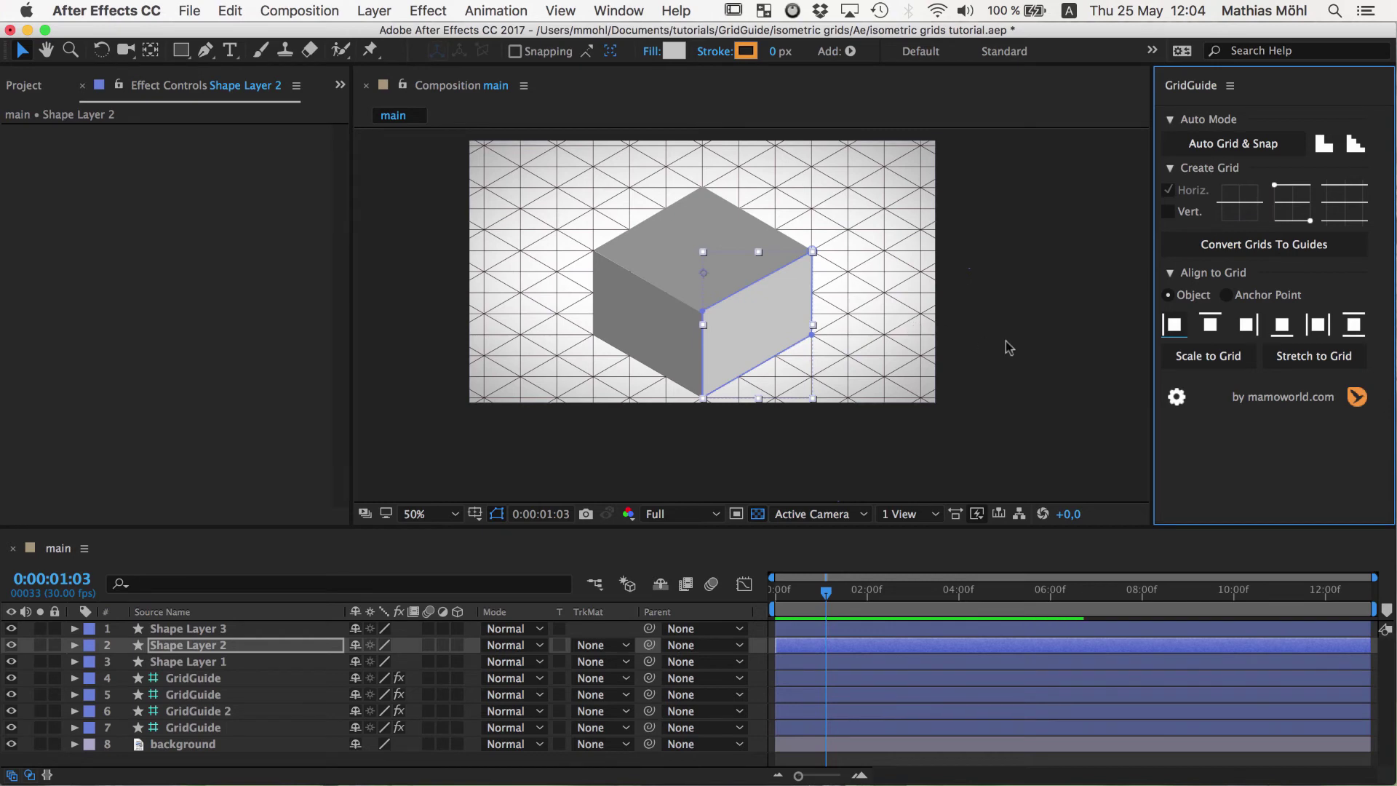
{"action": "left_click", "coordinate": [1282, 333]}
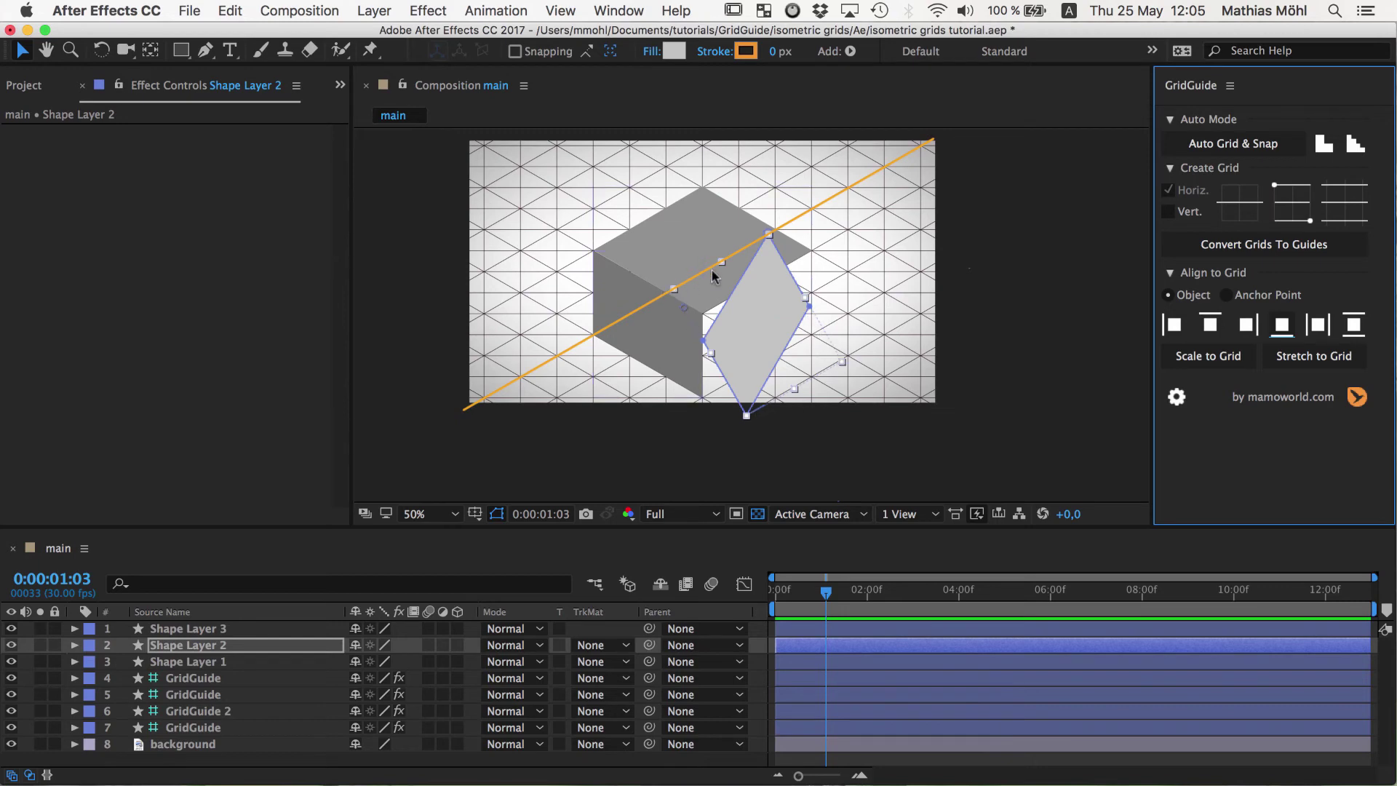
{"action": "left_click", "coordinate": [770, 225]}
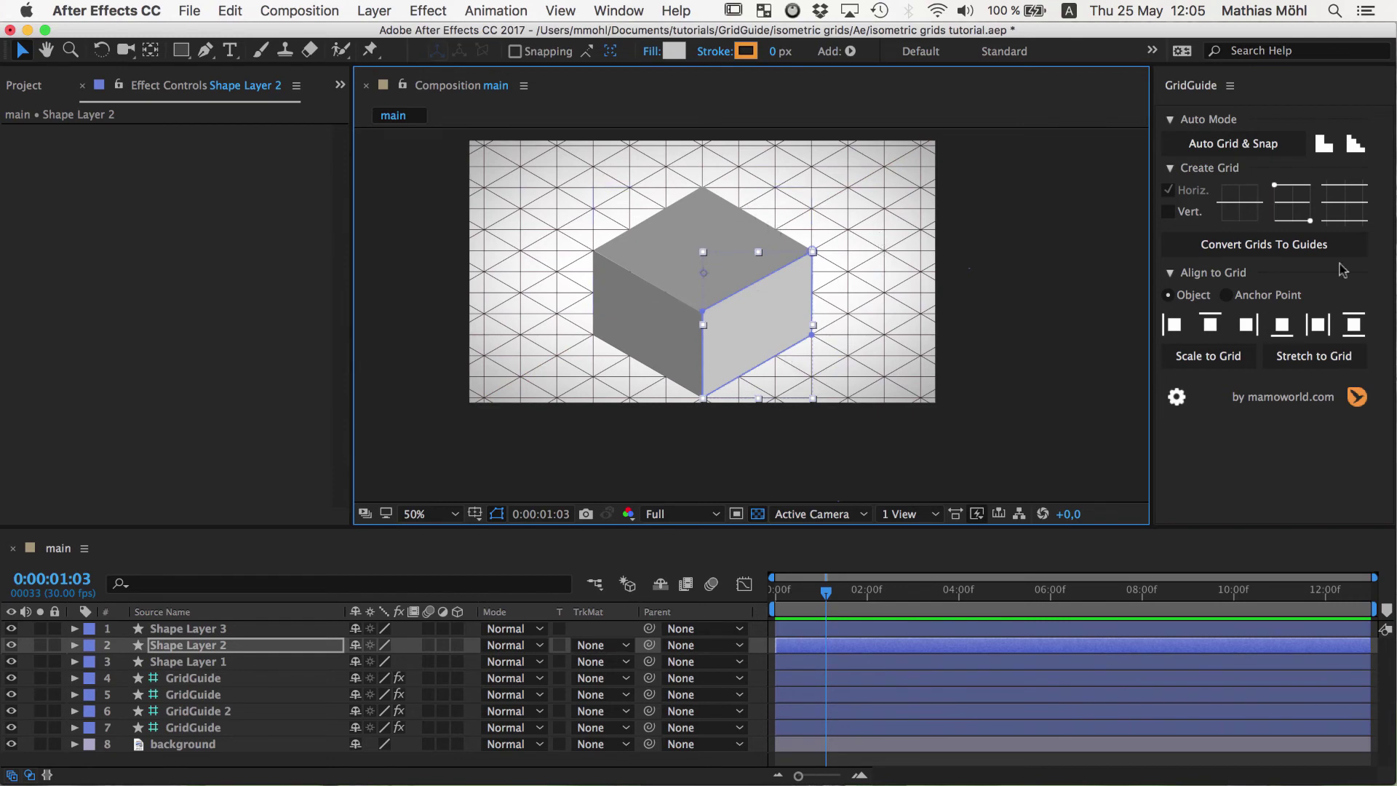
Step: Rename the first two GridGuide layers to 'grid horiz' and 'grid vert'
{"action": "left_click", "coordinate": [213, 682]}
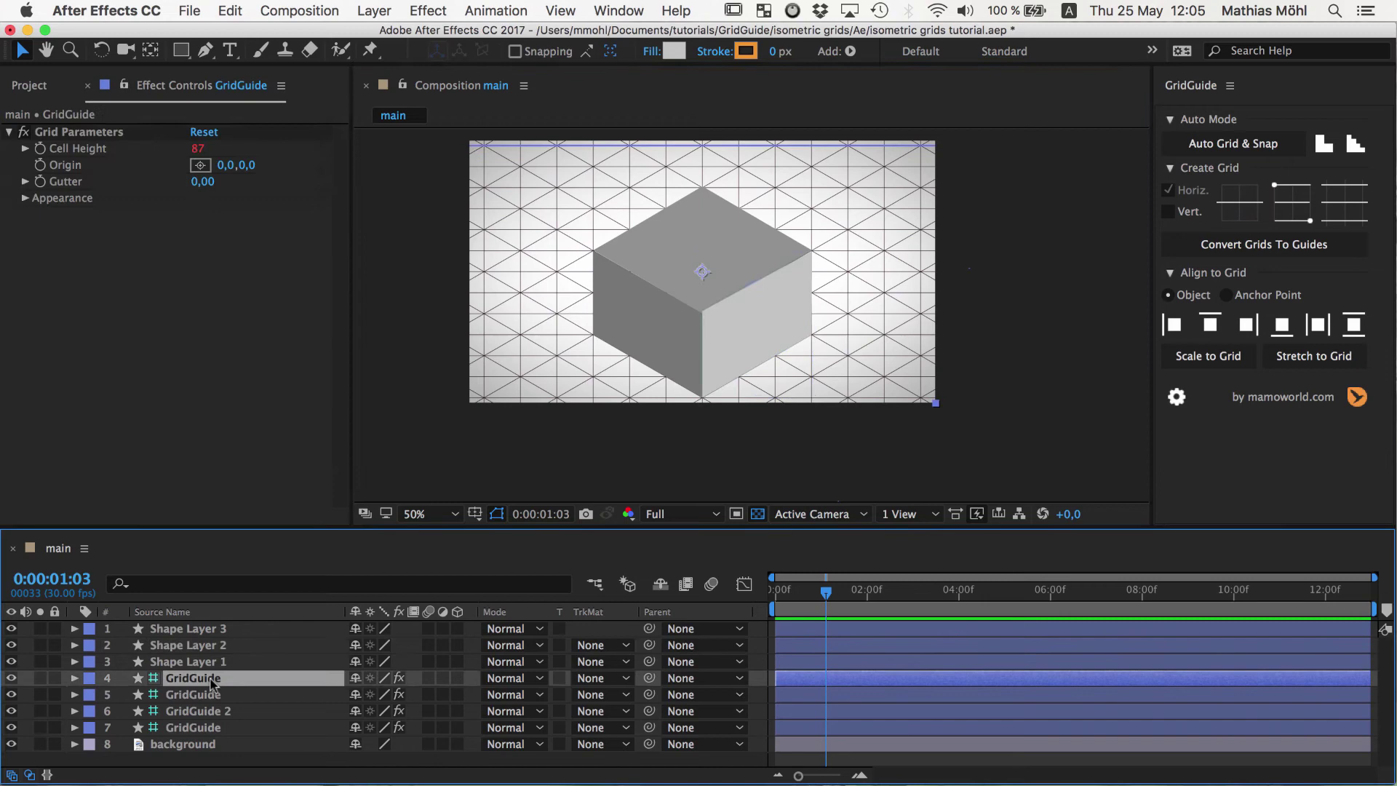
{"action": "left_click", "coordinate": [12, 679]}
{"action": "left_click", "coordinate": [12, 679]}
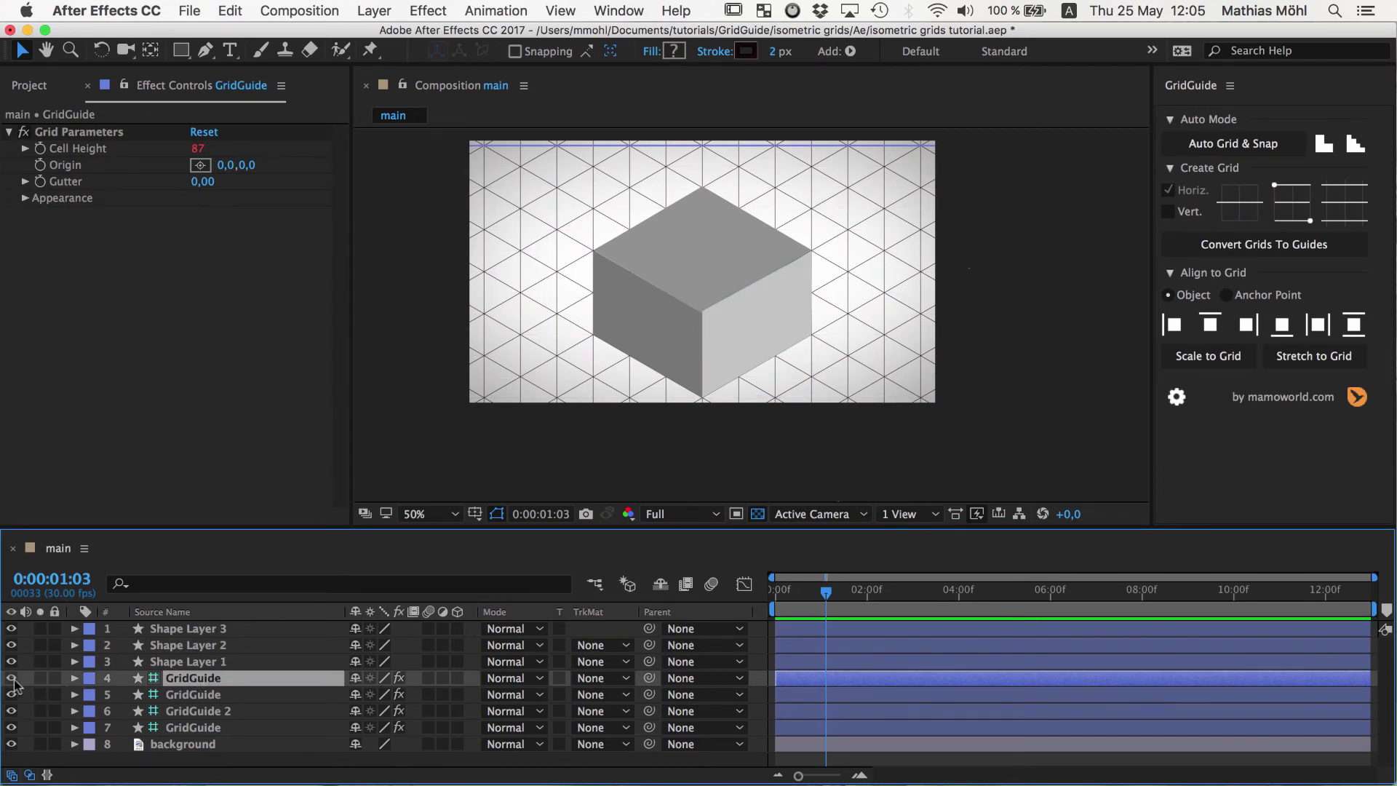
{"action": "key", "text": "Return"}
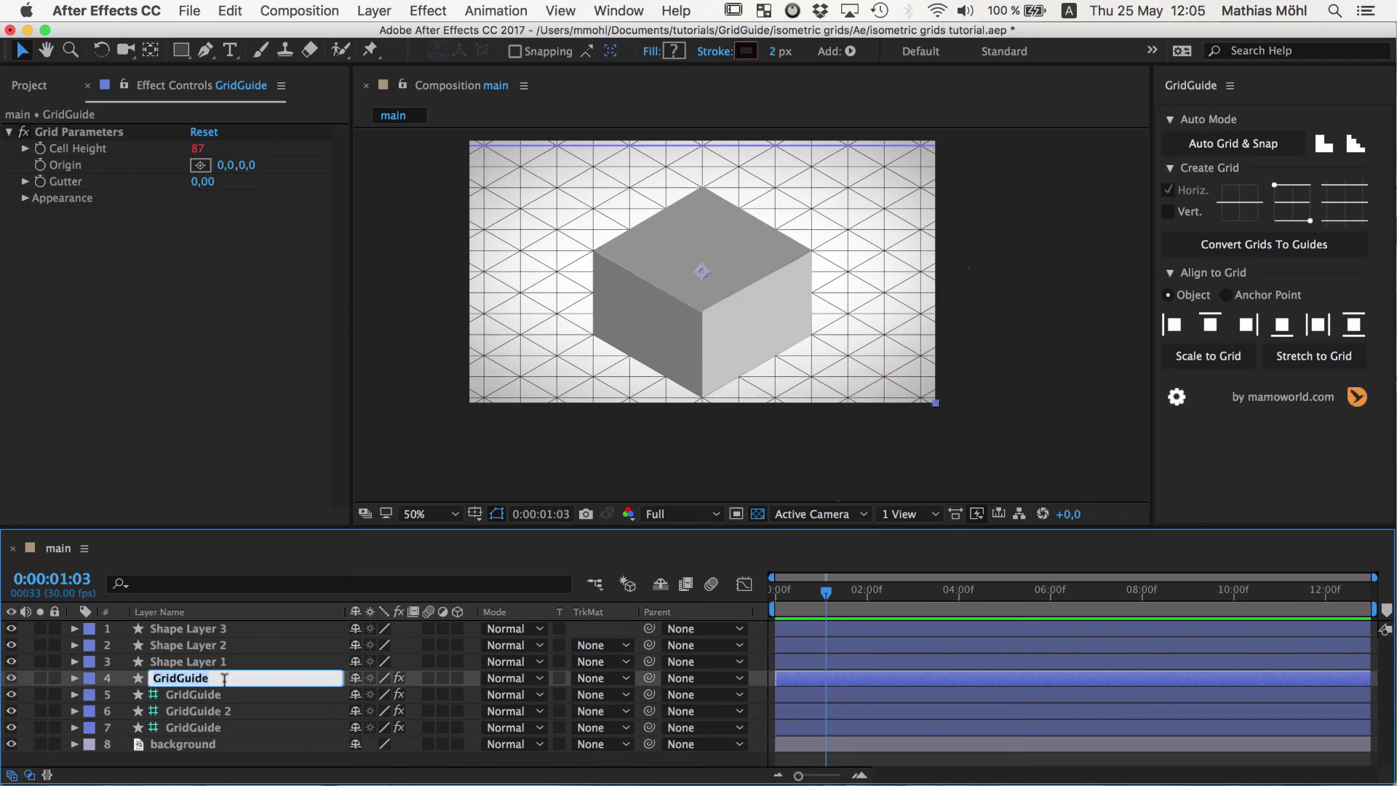
{"action": "type", "text": "grid horiz"}
{"action": "key", "text": "Return"}
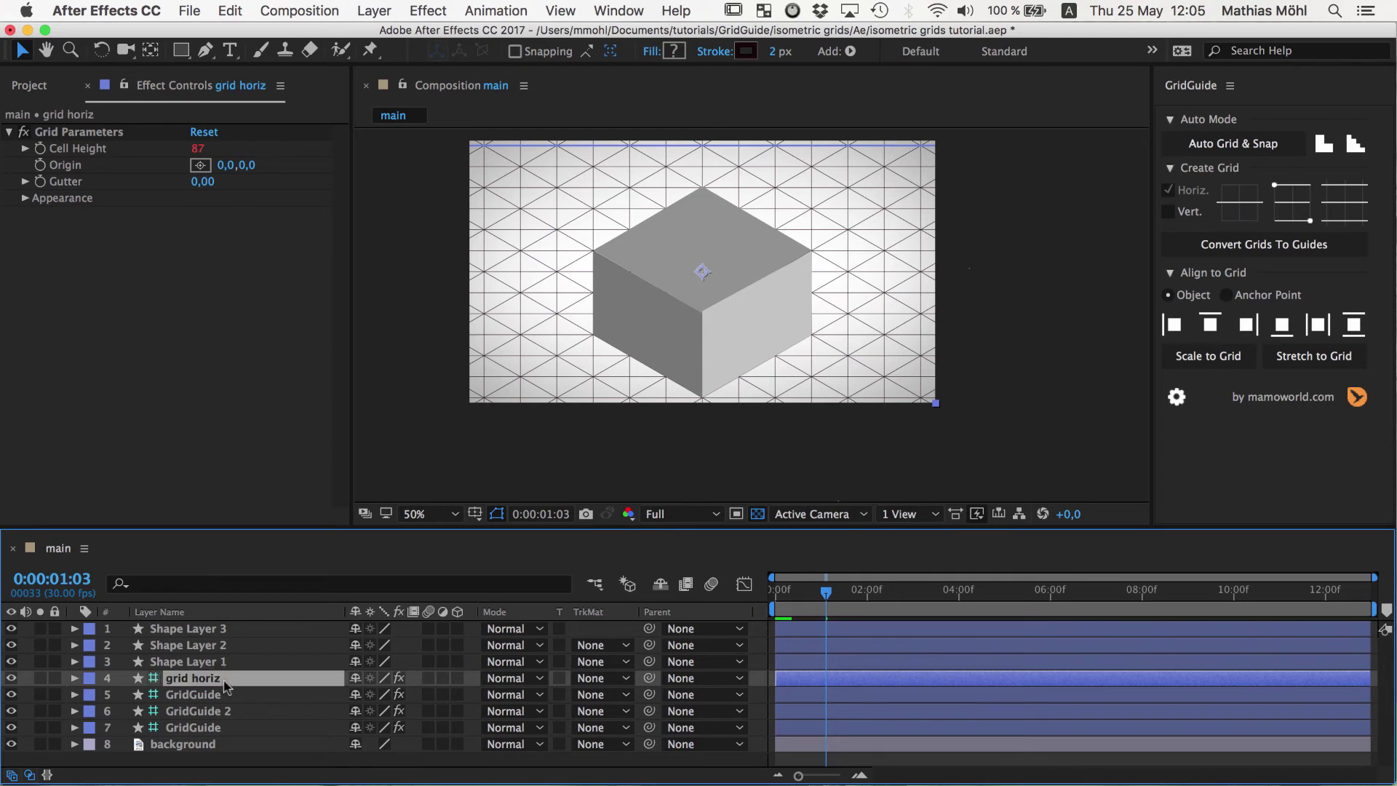
{"action": "key", "text": "super+Down"}
{"action": "key", "text": "Return"}
{"action": "type", "text": "grid vert"}
{"action": "key", "text": "Return"}
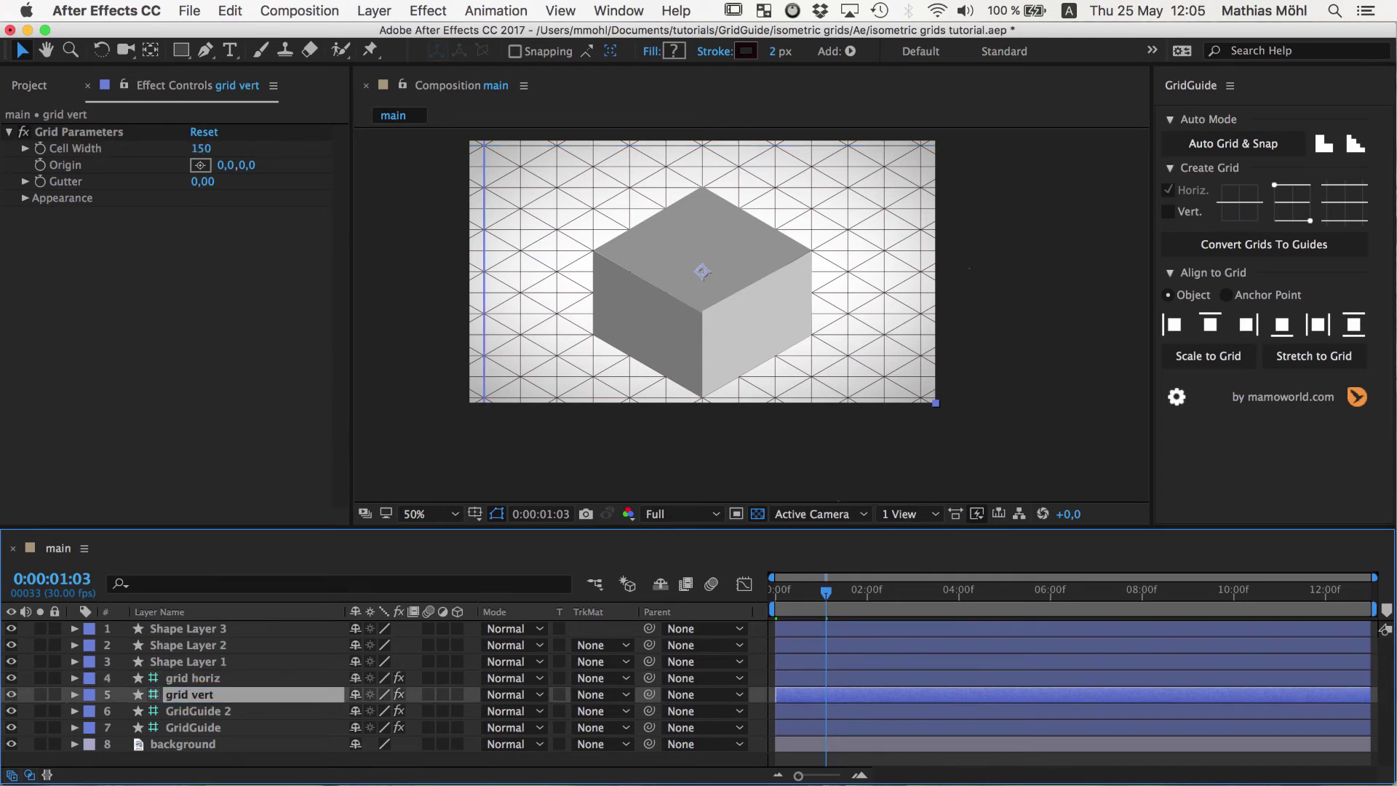
Step: Rename the remaining grid layers 'diag 1' and 'diag 2', then hide both
{"action": "left_click", "coordinate": [197, 715]}
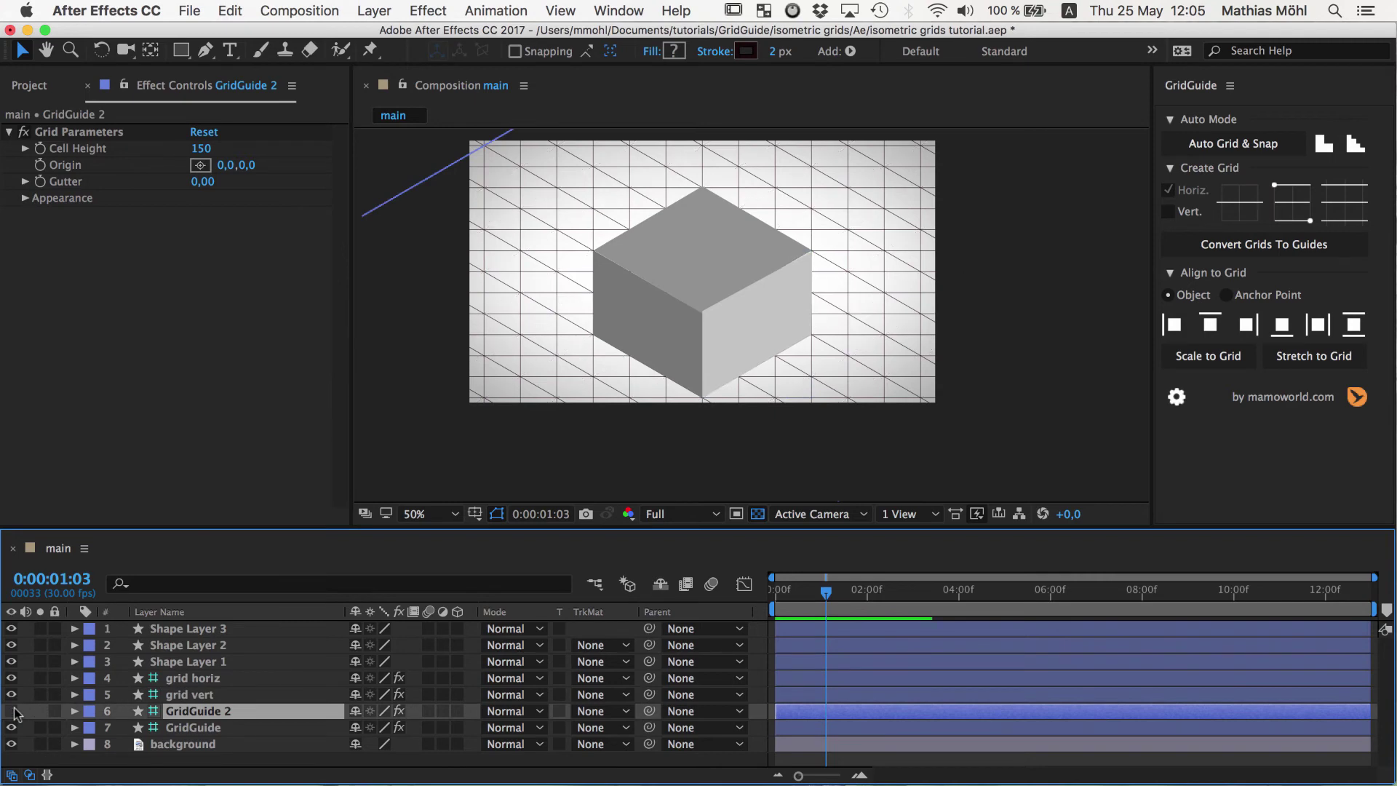
{"action": "key", "text": "Return"}
{"action": "type", "text": "diag 1"}
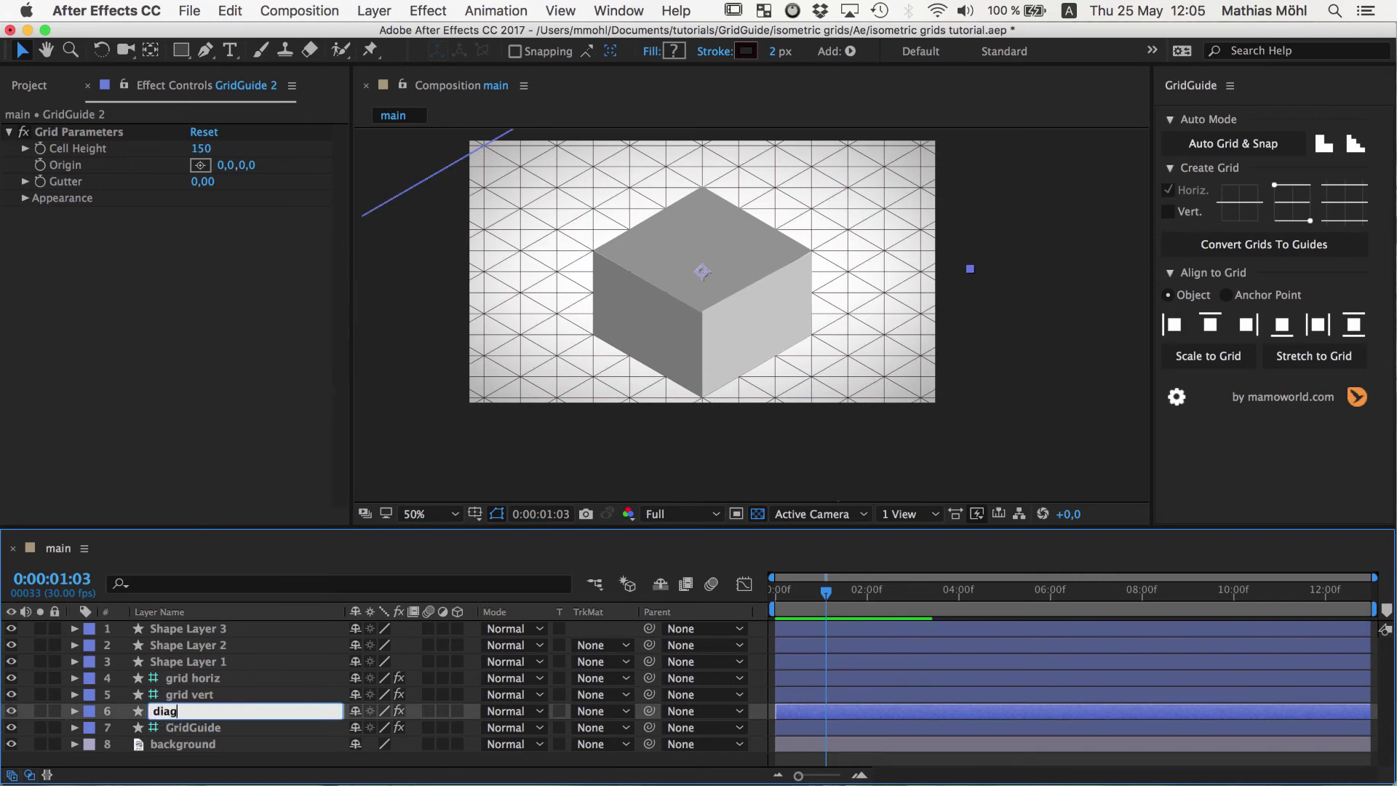
{"action": "key", "text": "Return"}
{"action": "left_click", "coordinate": [203, 730]}
{"action": "key", "text": "Return"}
{"action": "type", "text": "diag 2"}
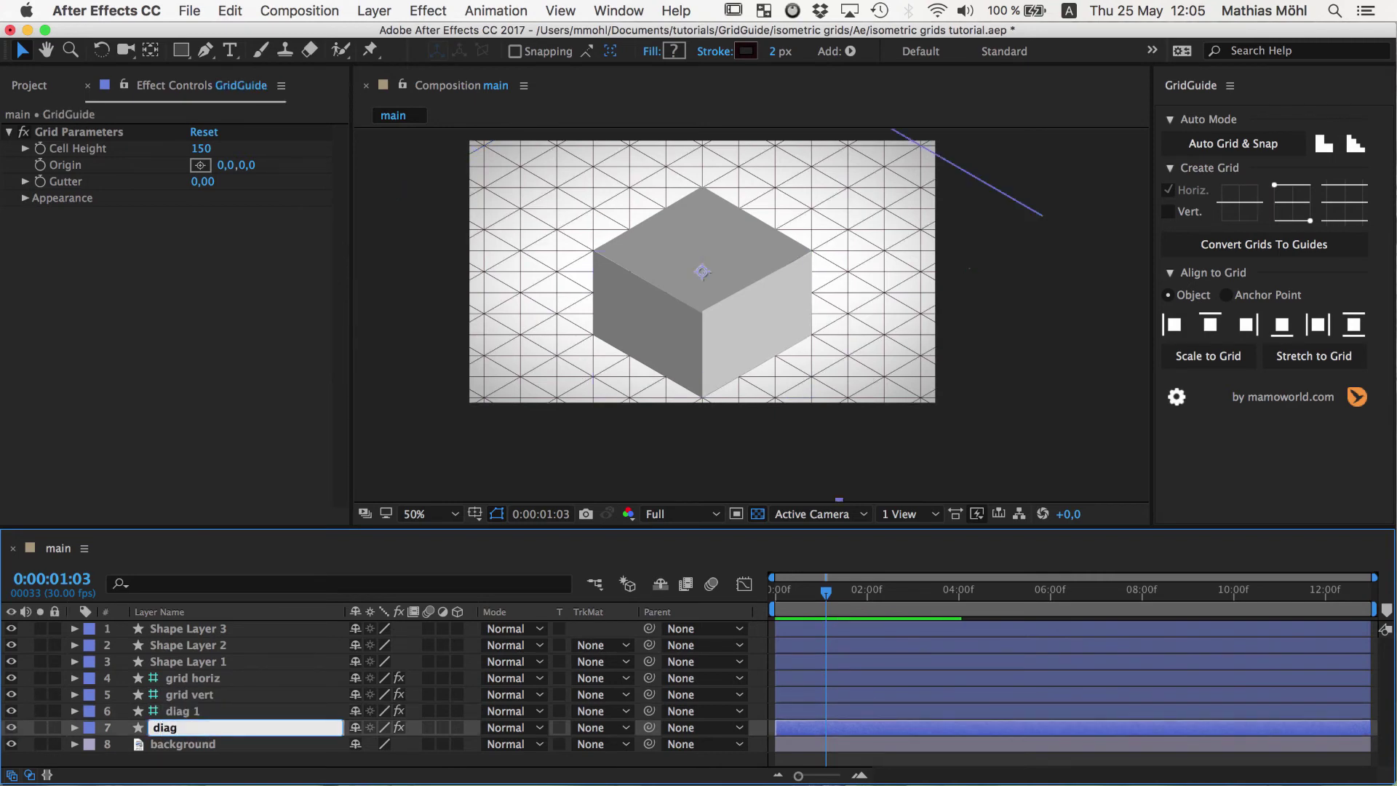
{"action": "key", "text": "Return"}
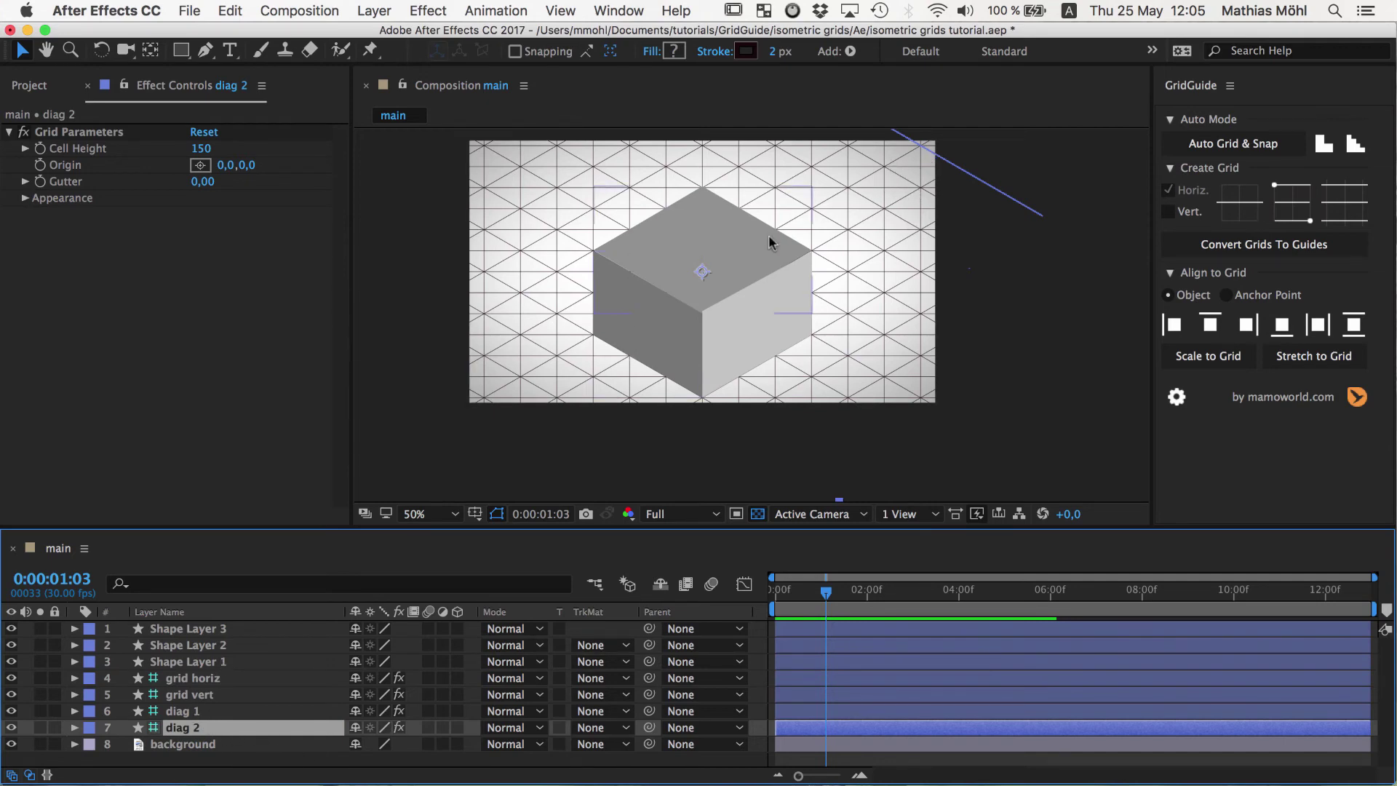
{"action": "left_click", "coordinate": [178, 712], "text": "shift"}
{"action": "left_click_drag", "start_coordinate": [11, 710], "coordinate": [13, 719]}
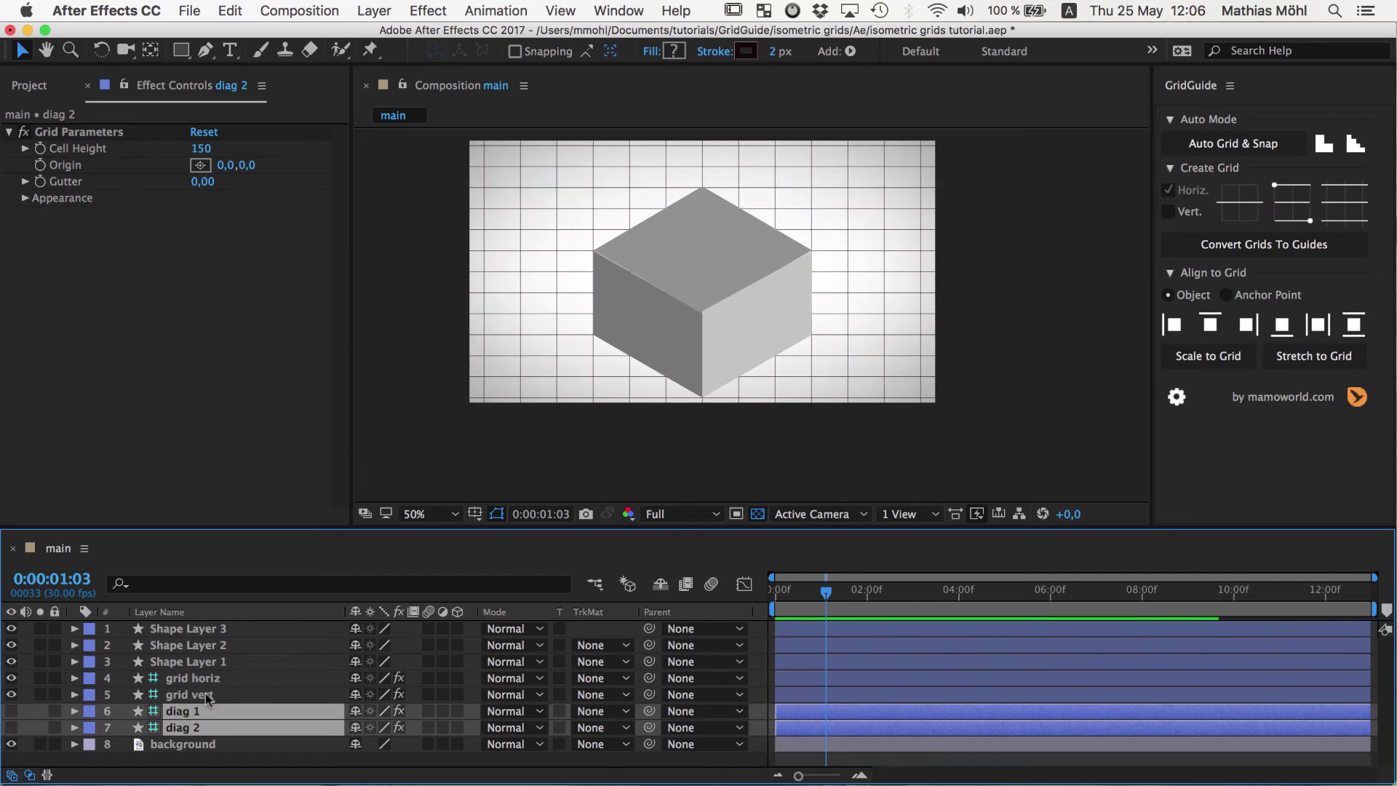
Step: Apply GridGuide Align Top then Align Bottom to Shape Layer 2, and make diag 1 visible again
{"action": "left_click", "coordinate": [208, 647]}
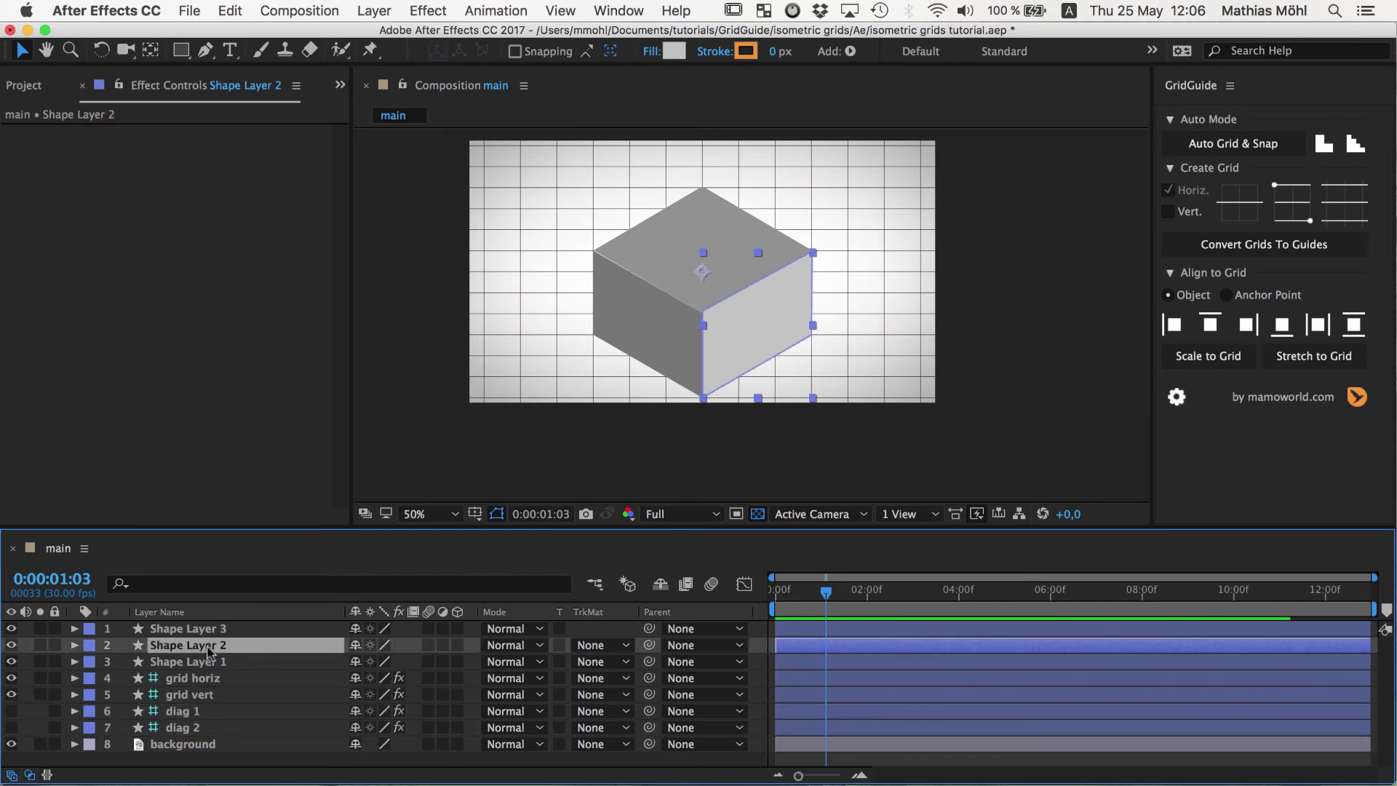
{"action": "left_click", "coordinate": [1212, 325]}
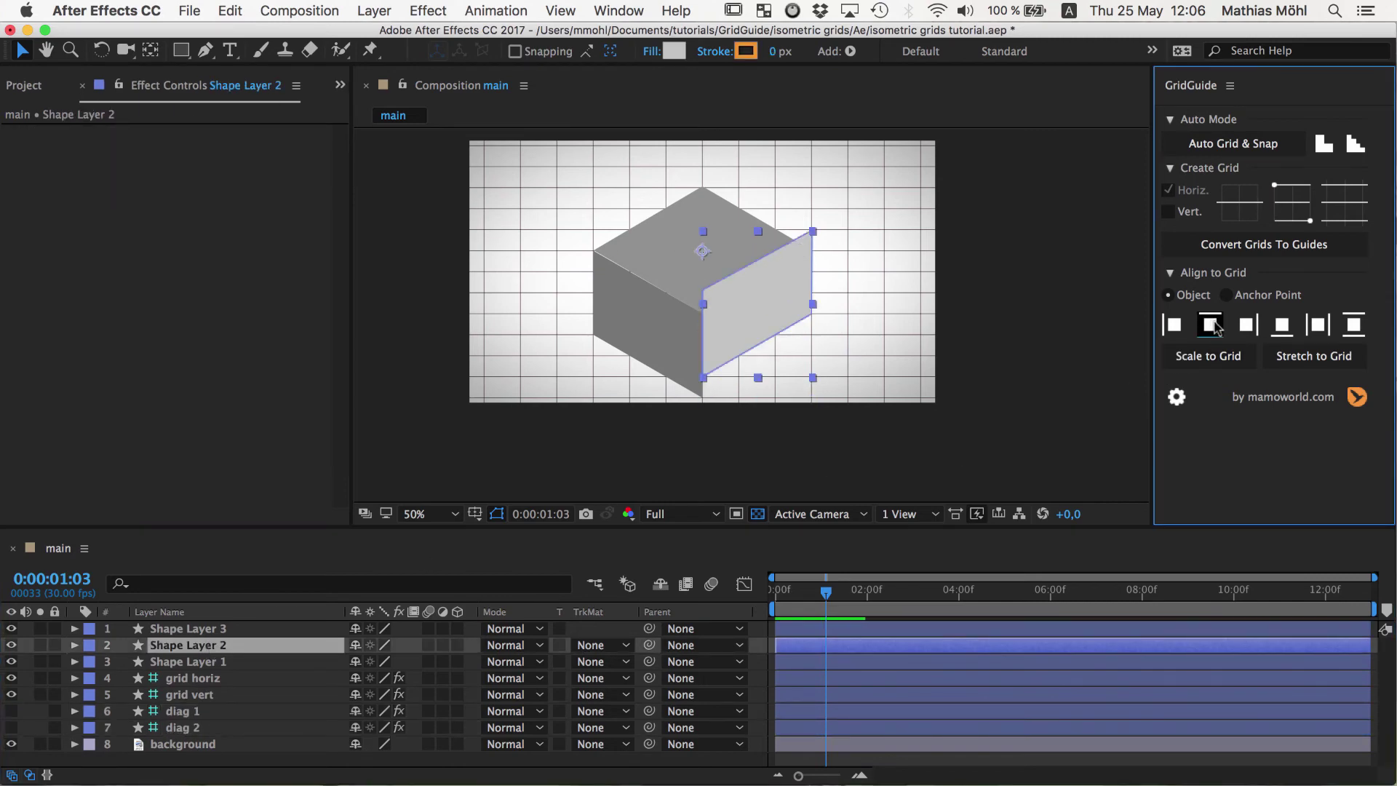
{"action": "left_click", "coordinate": [1214, 326]}
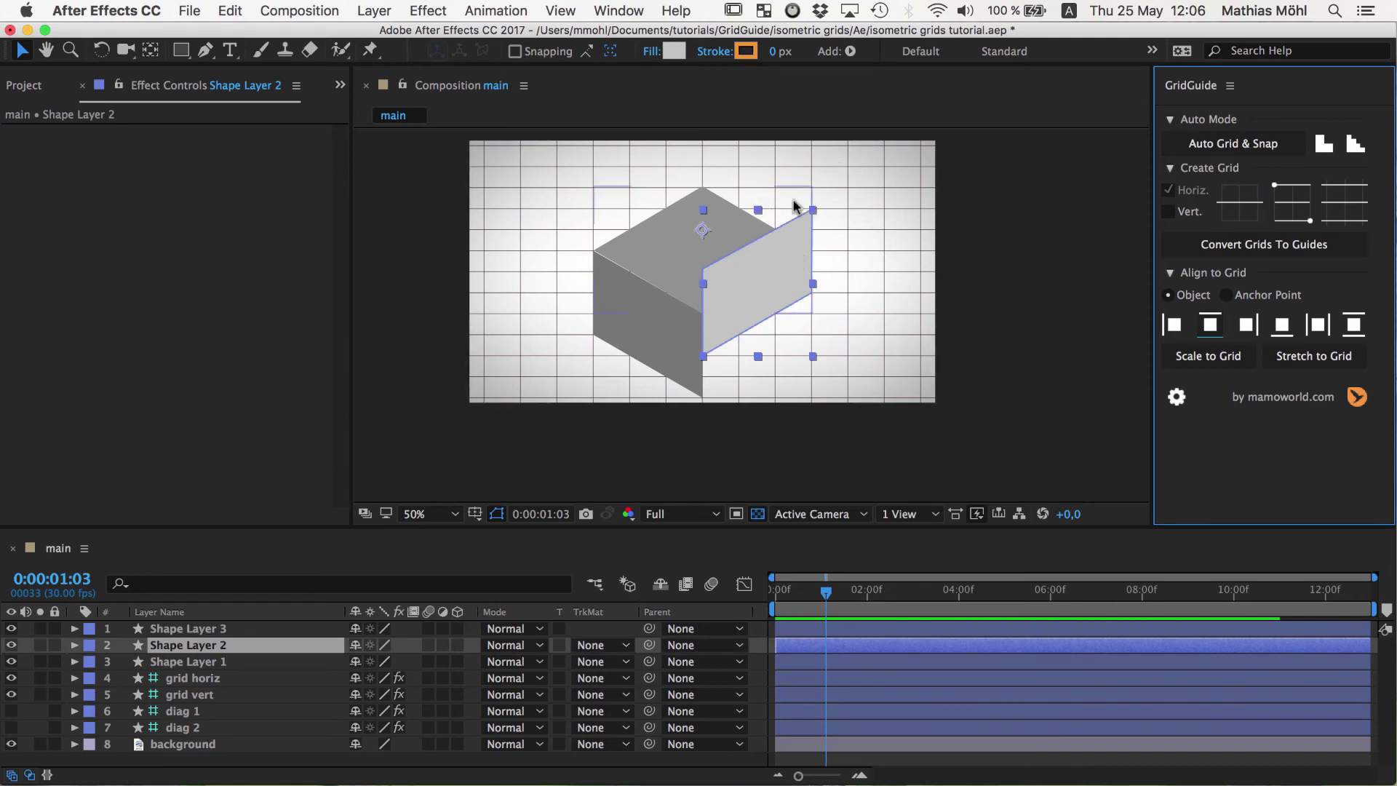
{"action": "left_click", "coordinate": [1281, 325]}
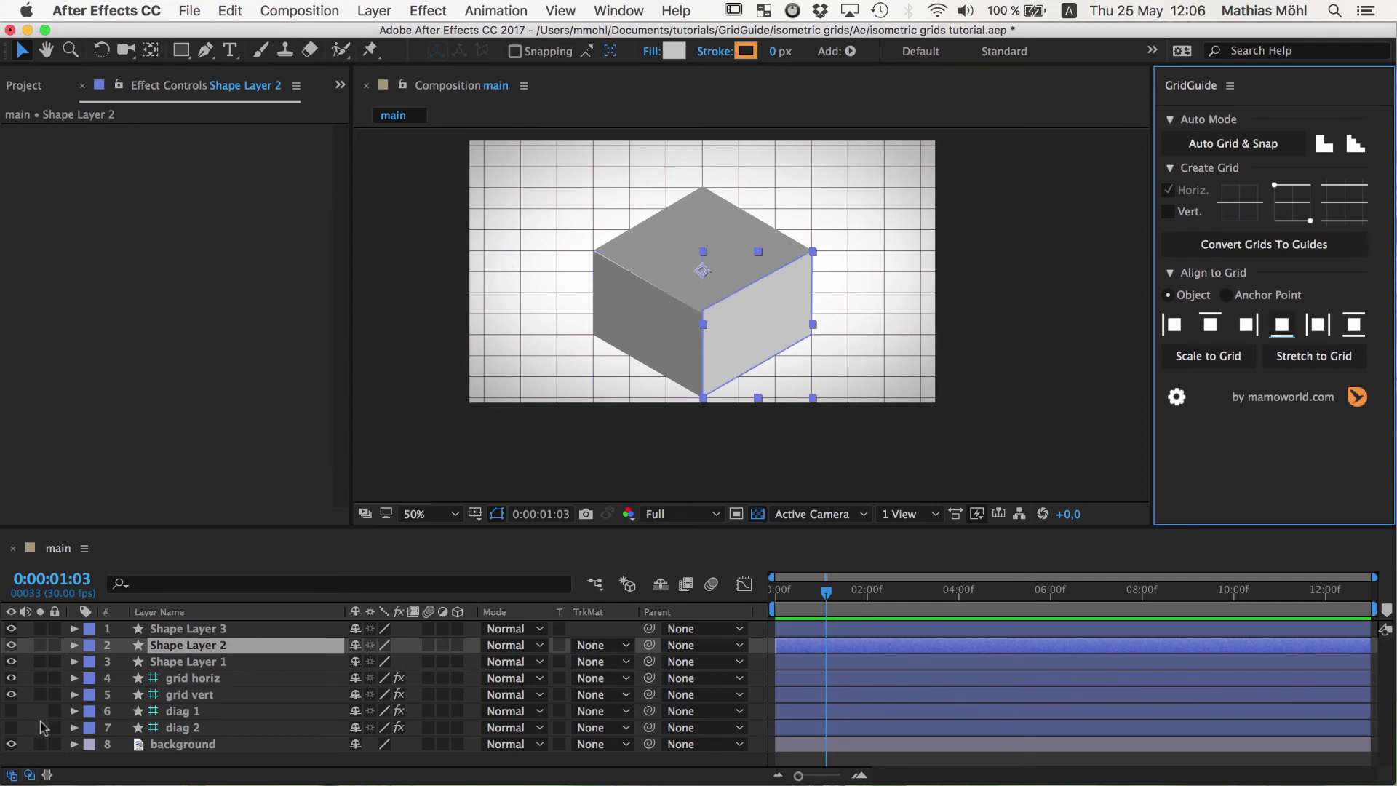
{"action": "left_click", "coordinate": [14, 715]}
Step: Show diag 2, hide grid horiz and grid vert, then select diag 1 and diag 2
{"action": "left_click", "coordinate": [11, 728]}
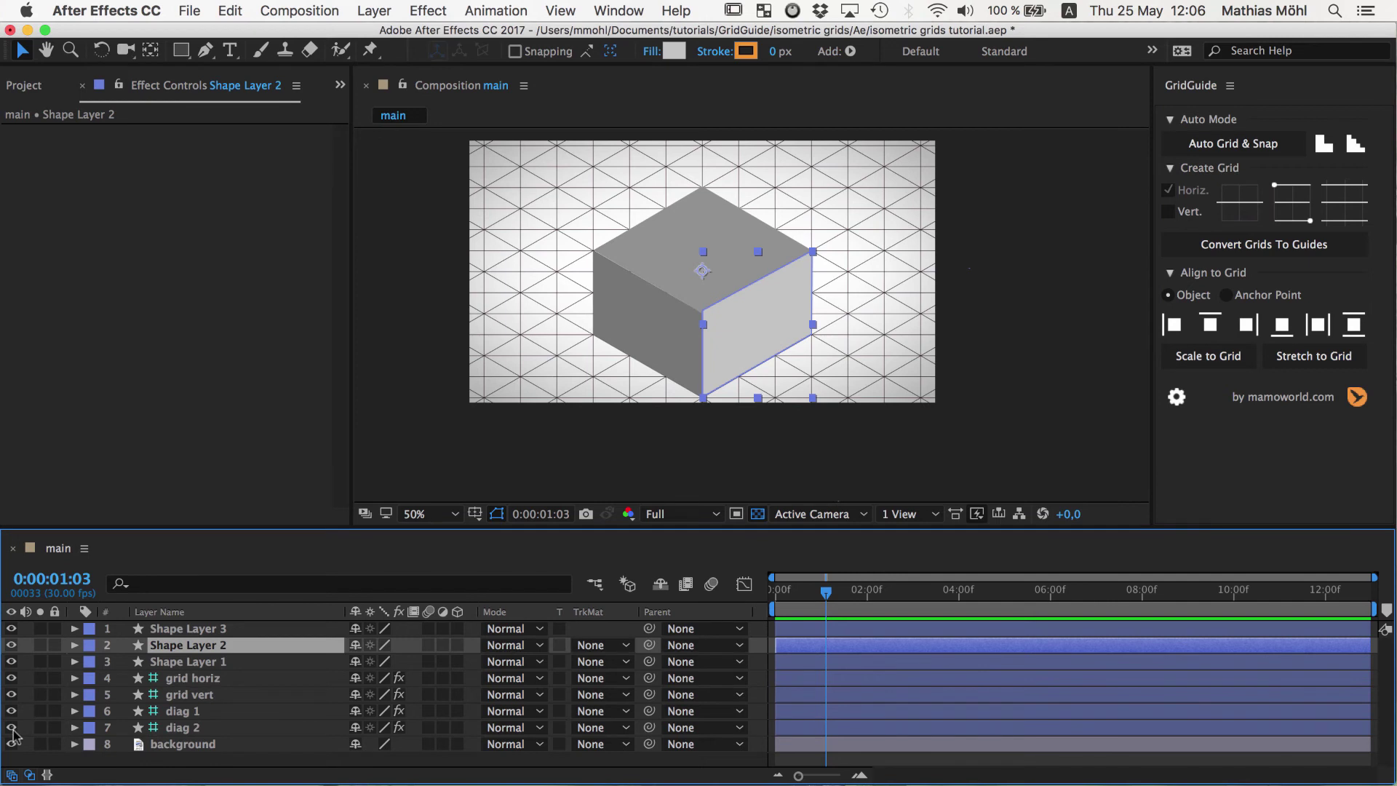
{"action": "left_click", "coordinate": [192, 677]}
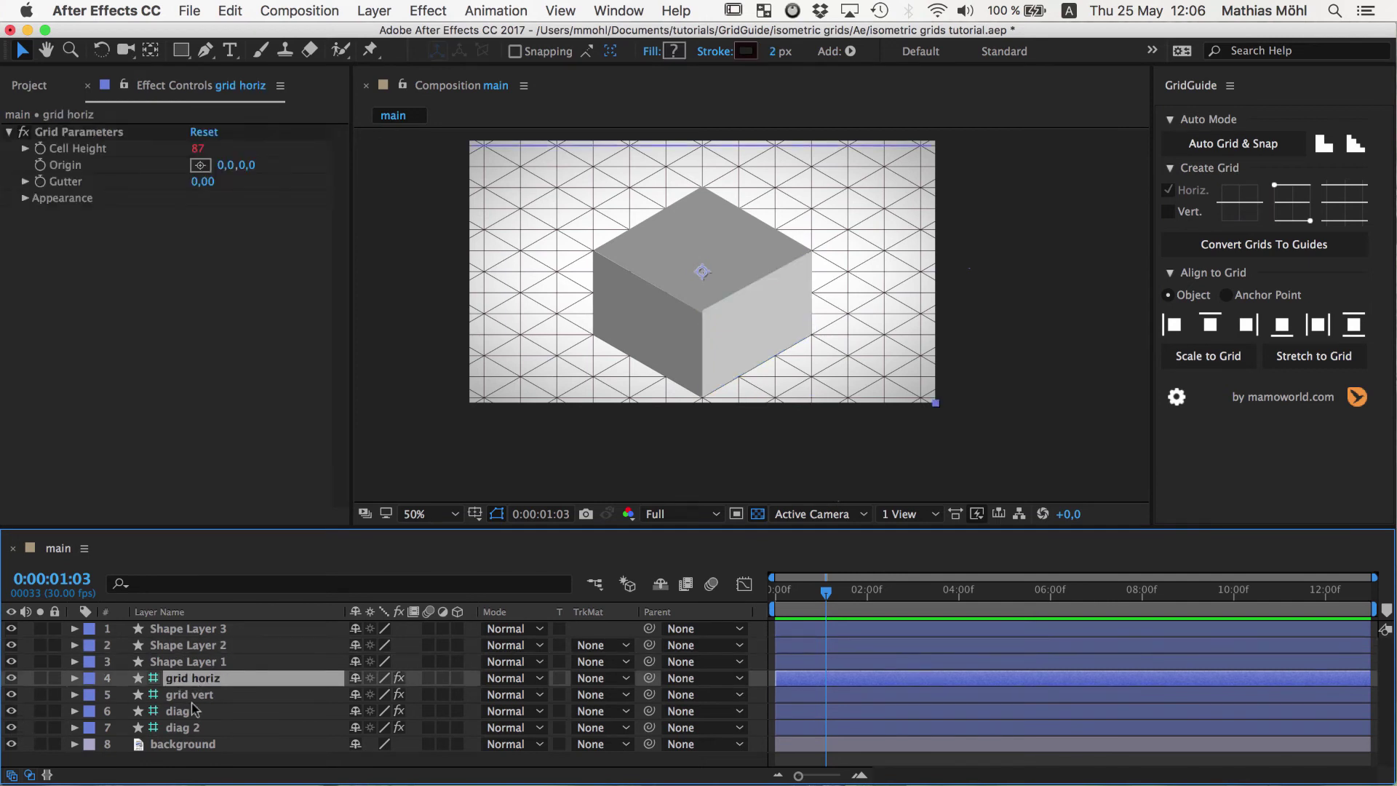
{"action": "left_click", "coordinate": [135, 697], "text": "shift"}
{"action": "left_click", "coordinate": [11, 678]}
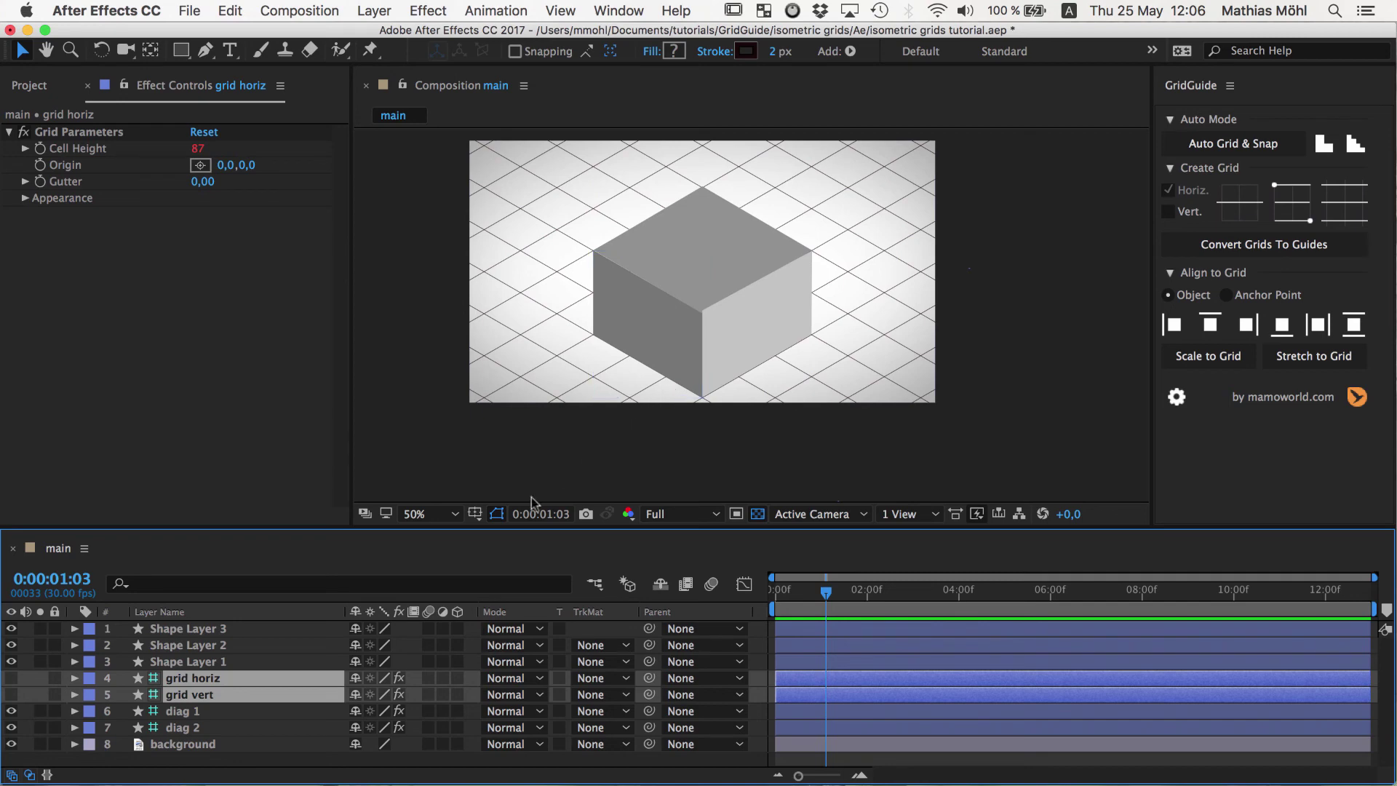
{"action": "left_click", "coordinate": [175, 715]}
{"action": "left_click", "coordinate": [180, 730], "text": "shift"}
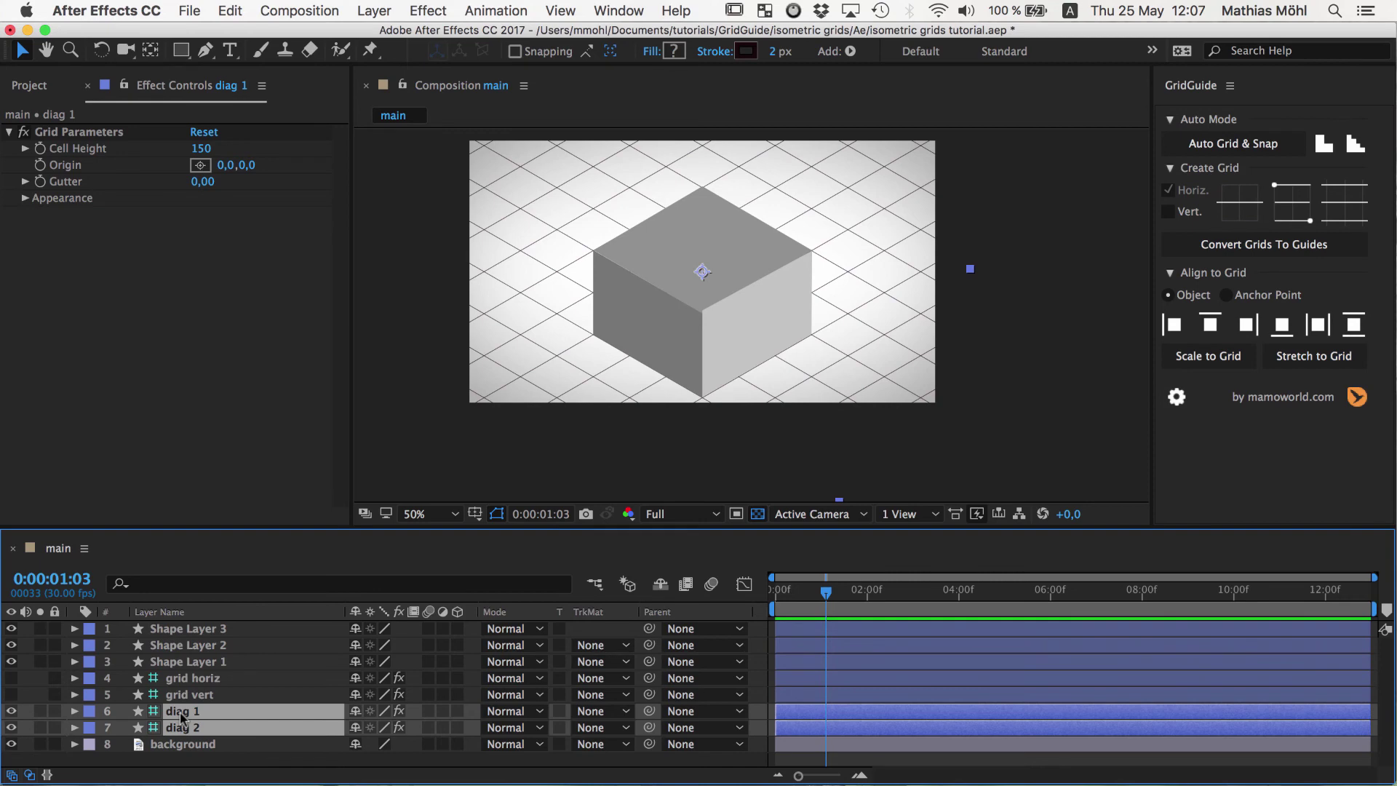
Step: Pre-compose the diag 1 and diag 2 layers into a new composition named 'isometric grid'
{"action": "left_click", "coordinate": [366, 9]}
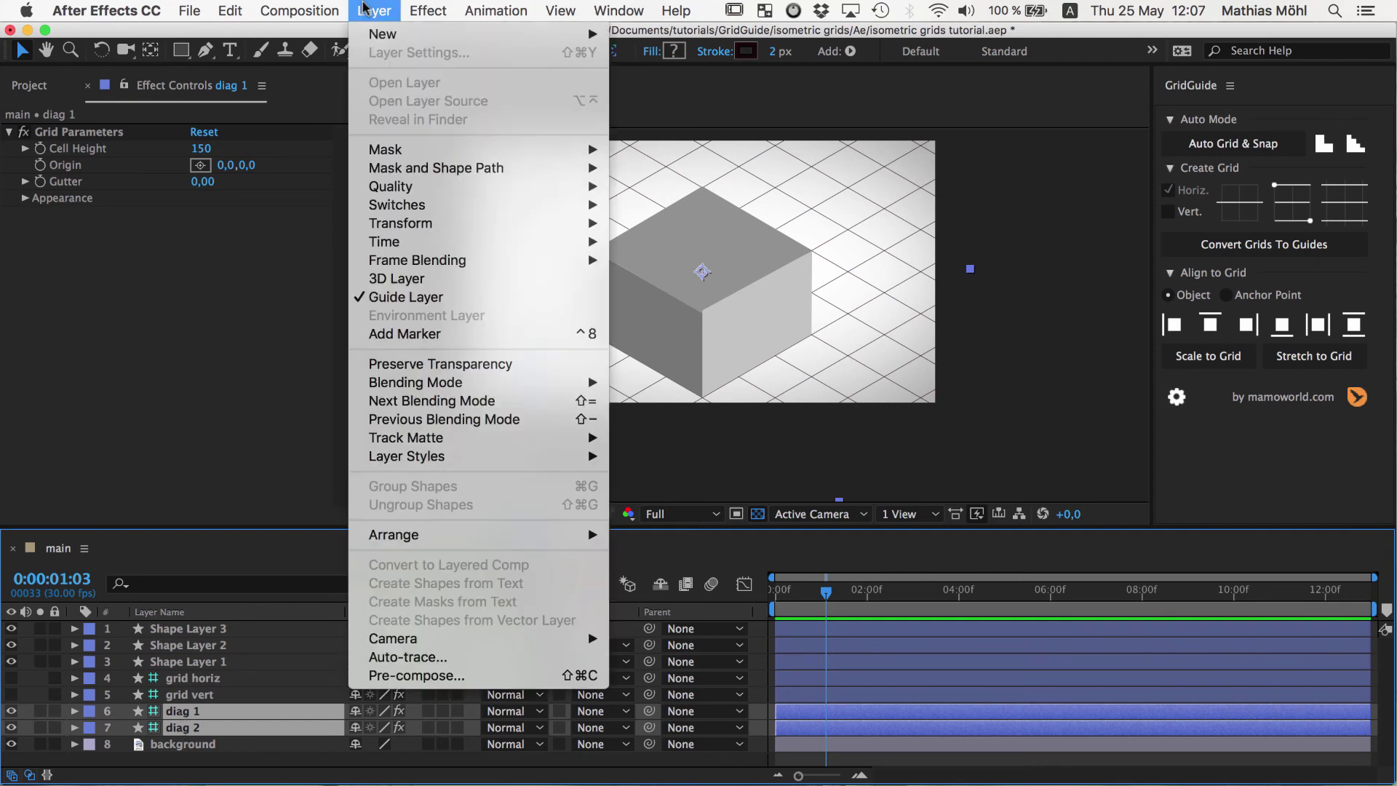
{"action": "left_click", "coordinate": [446, 675]}
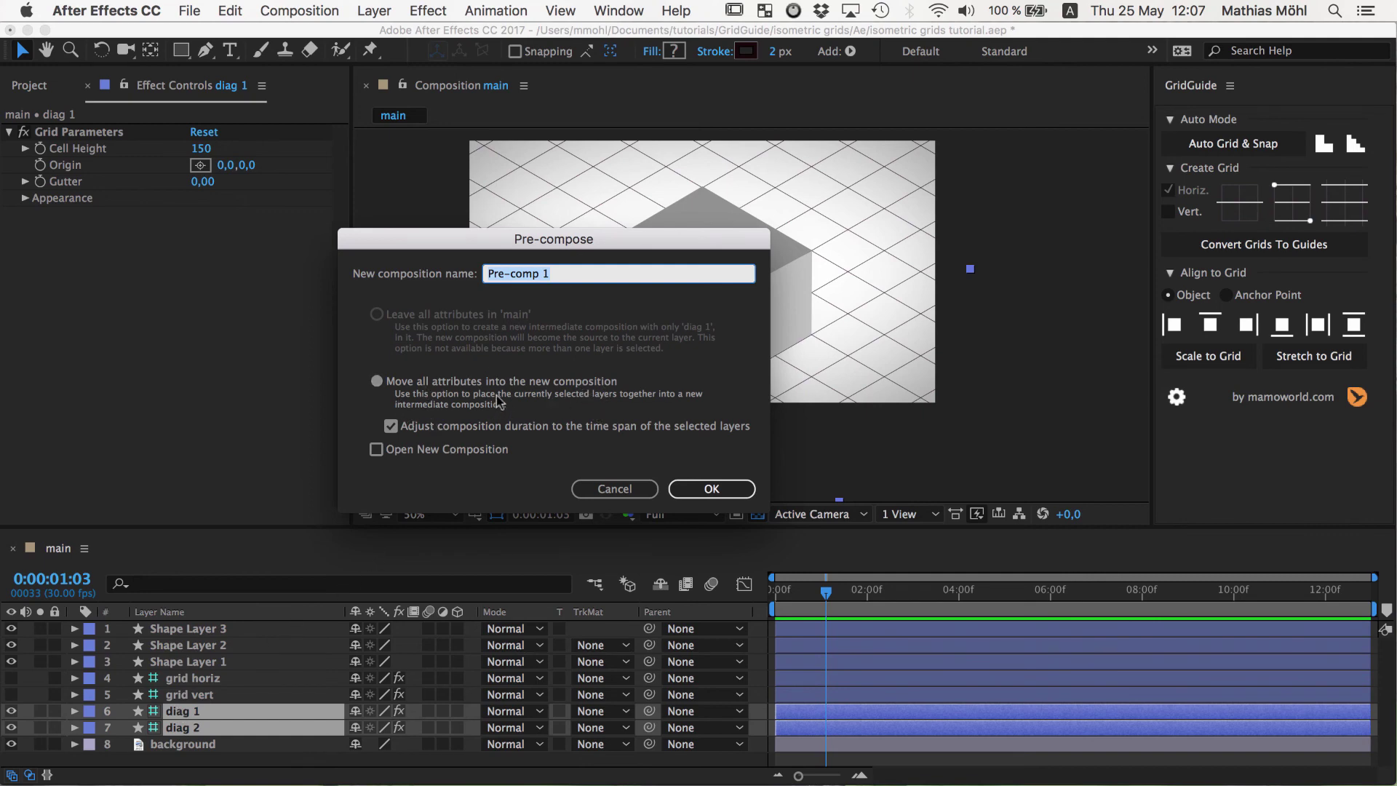
{"action": "triple_click", "coordinate": [559, 274]}
{"action": "type", "text": "isometric grid"}
{"action": "key", "text": "Return"}
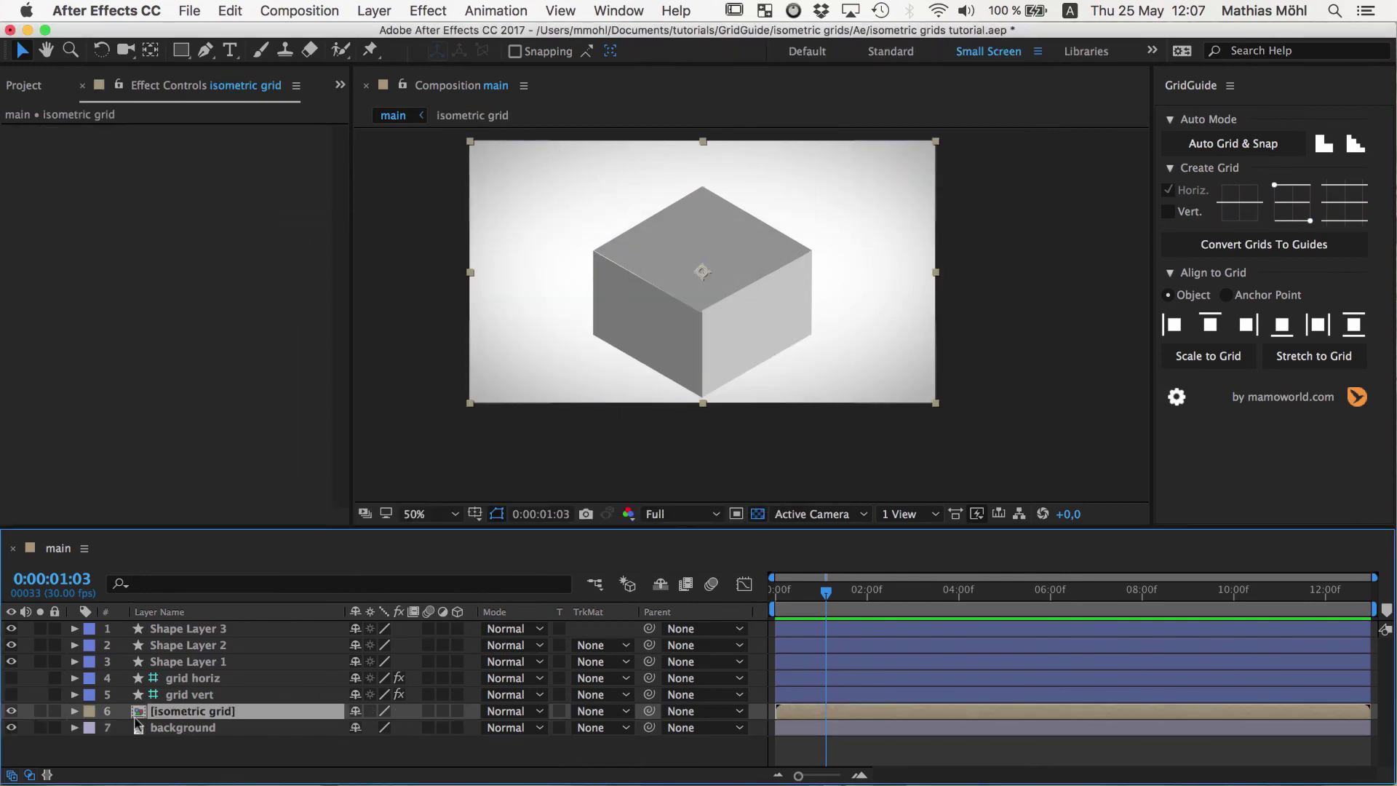
Step: Inside the isometric grid precomp, turn off Guide Layer for diag 1 and diag 2, then return to main
{"action": "double_click", "coordinate": [194, 717]}
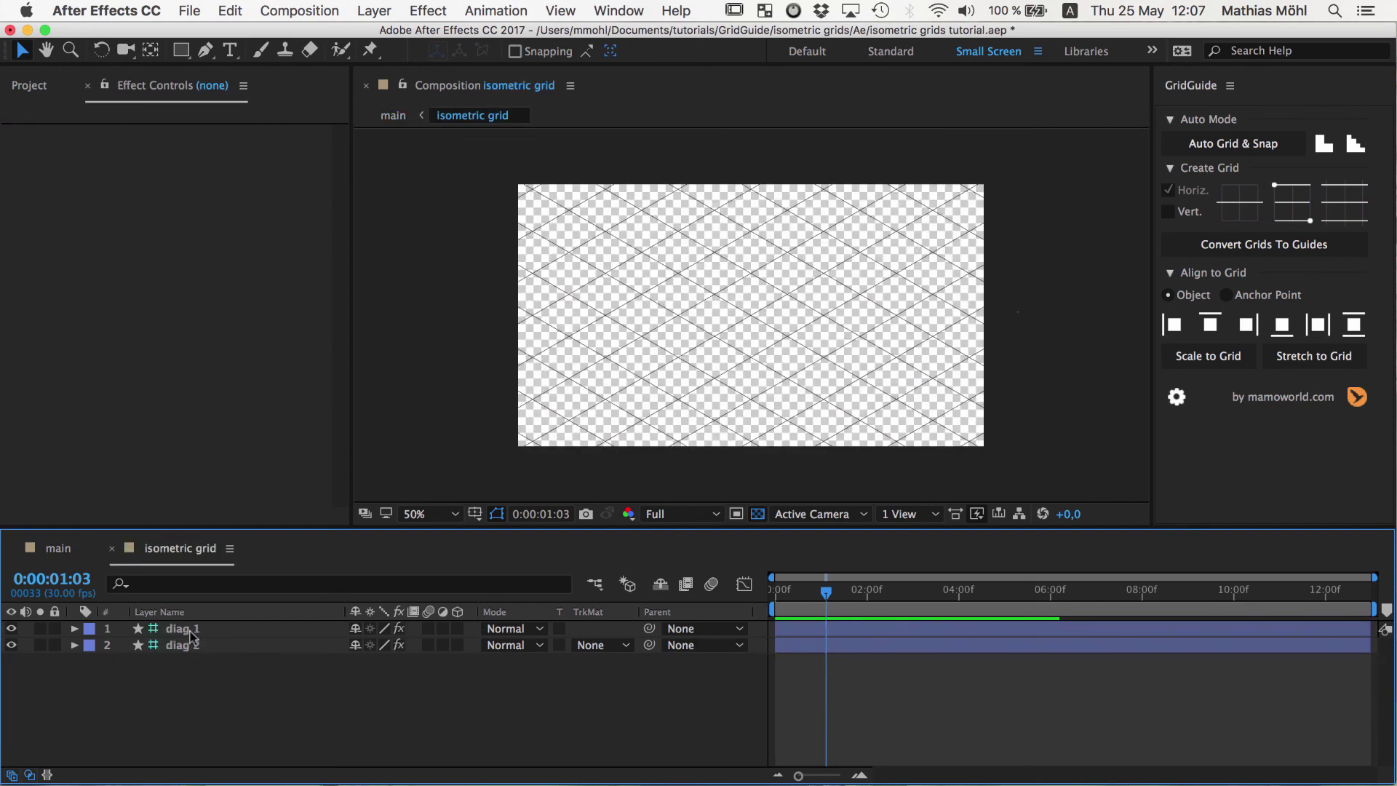
{"action": "left_click", "coordinate": [191, 631]}
{"action": "left_click", "coordinate": [186, 646], "text": "shift"}
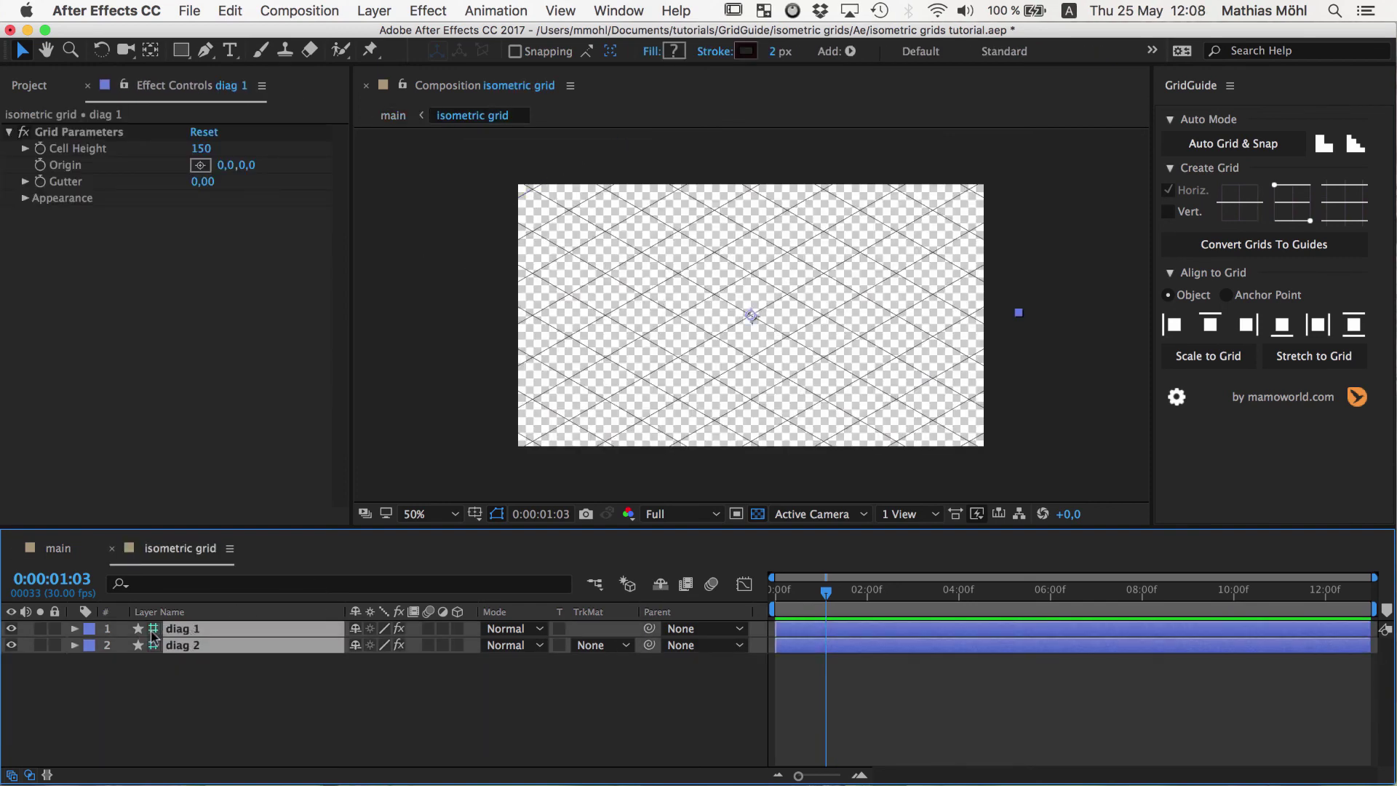
{"action": "right_click", "coordinate": [175, 631]}
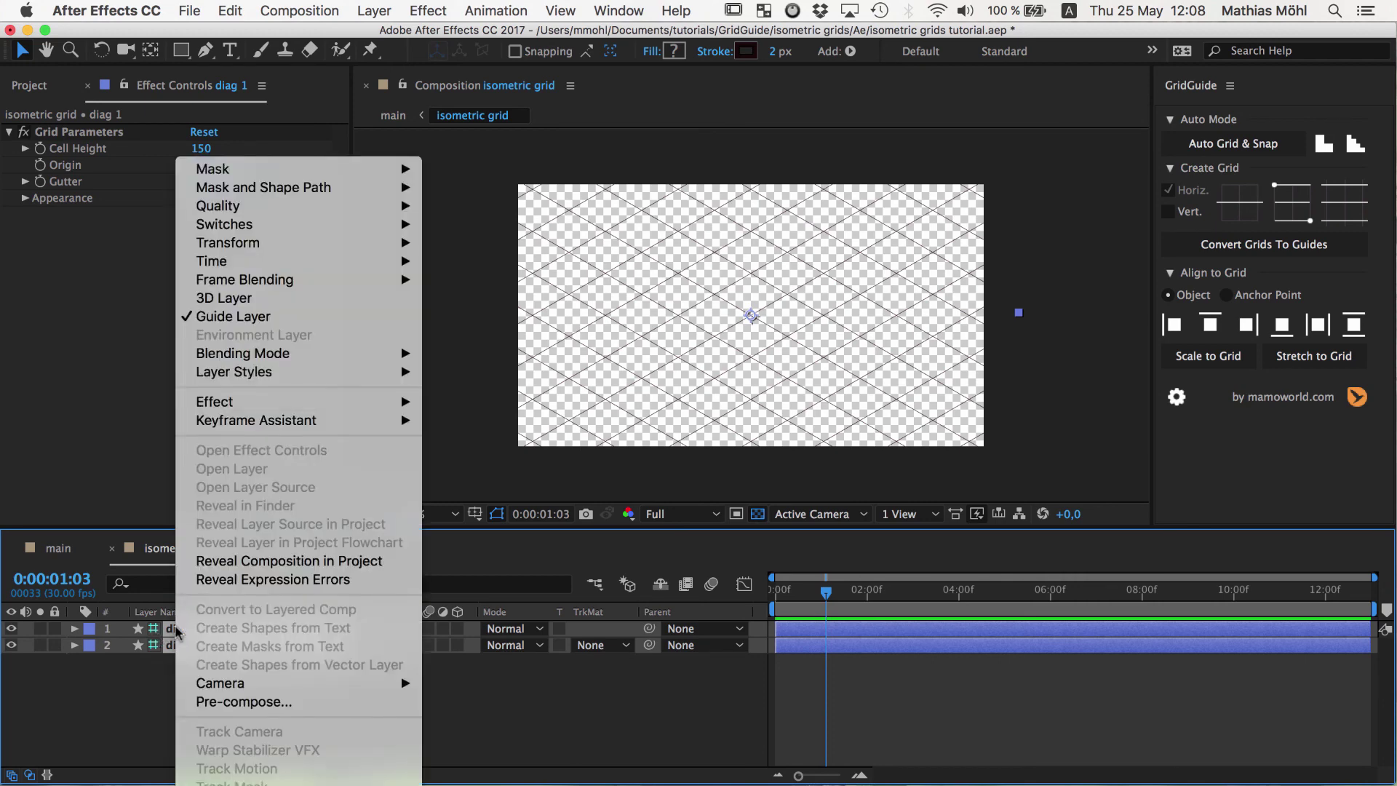
{"action": "left_click", "coordinate": [209, 318]}
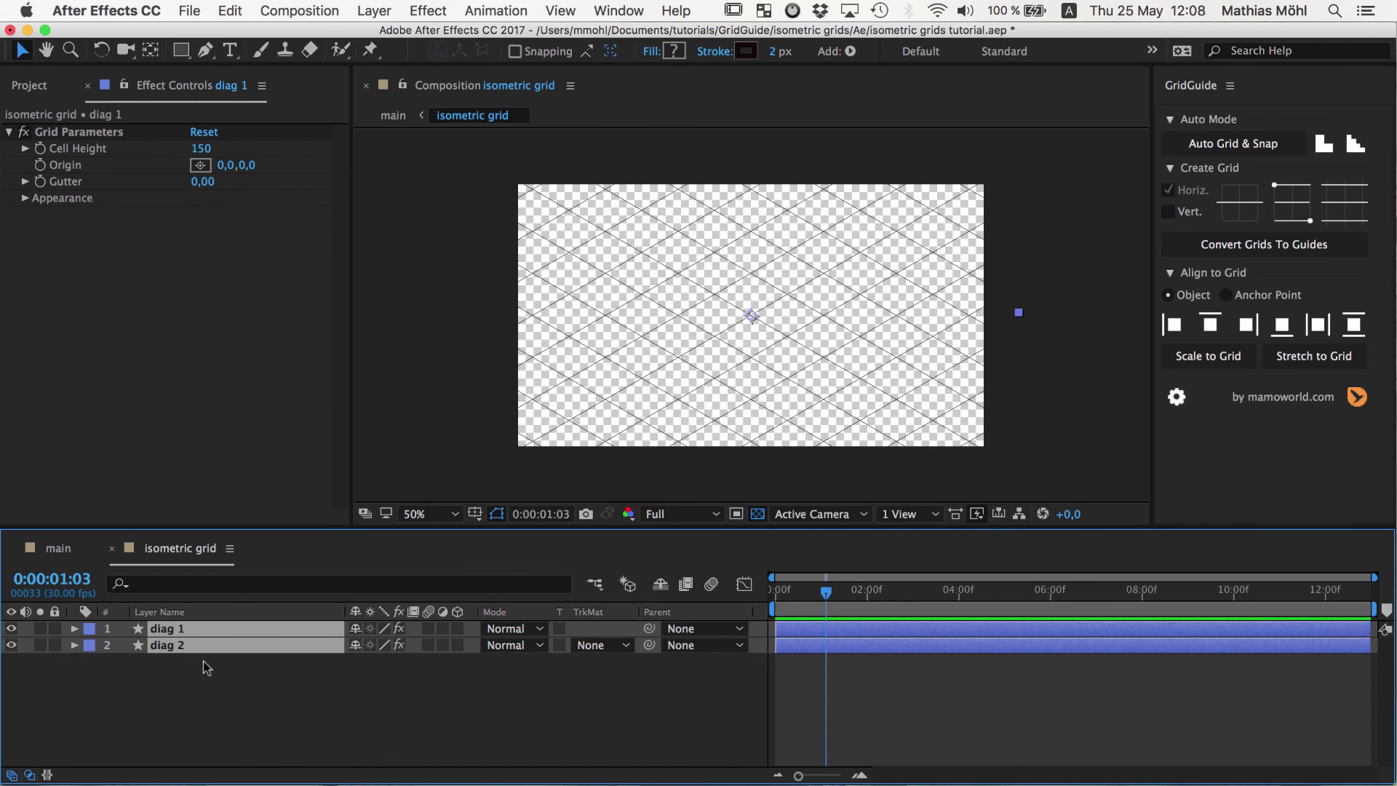
{"action": "left_click", "coordinate": [57, 549]}
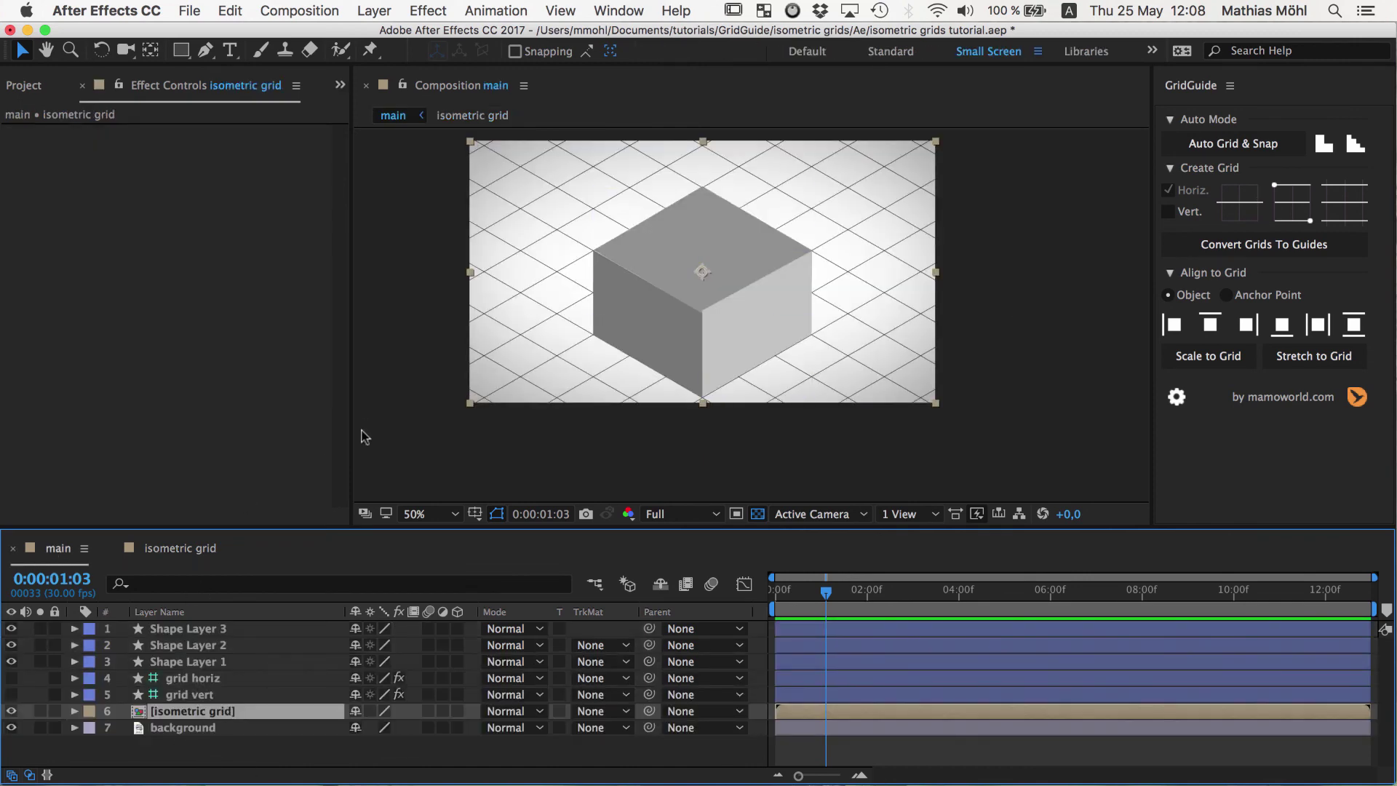
{"action": "left_click", "coordinate": [11, 711]}
{"action": "left_click", "coordinate": [11, 711]}
{"action": "left_click", "coordinate": [208, 681]}
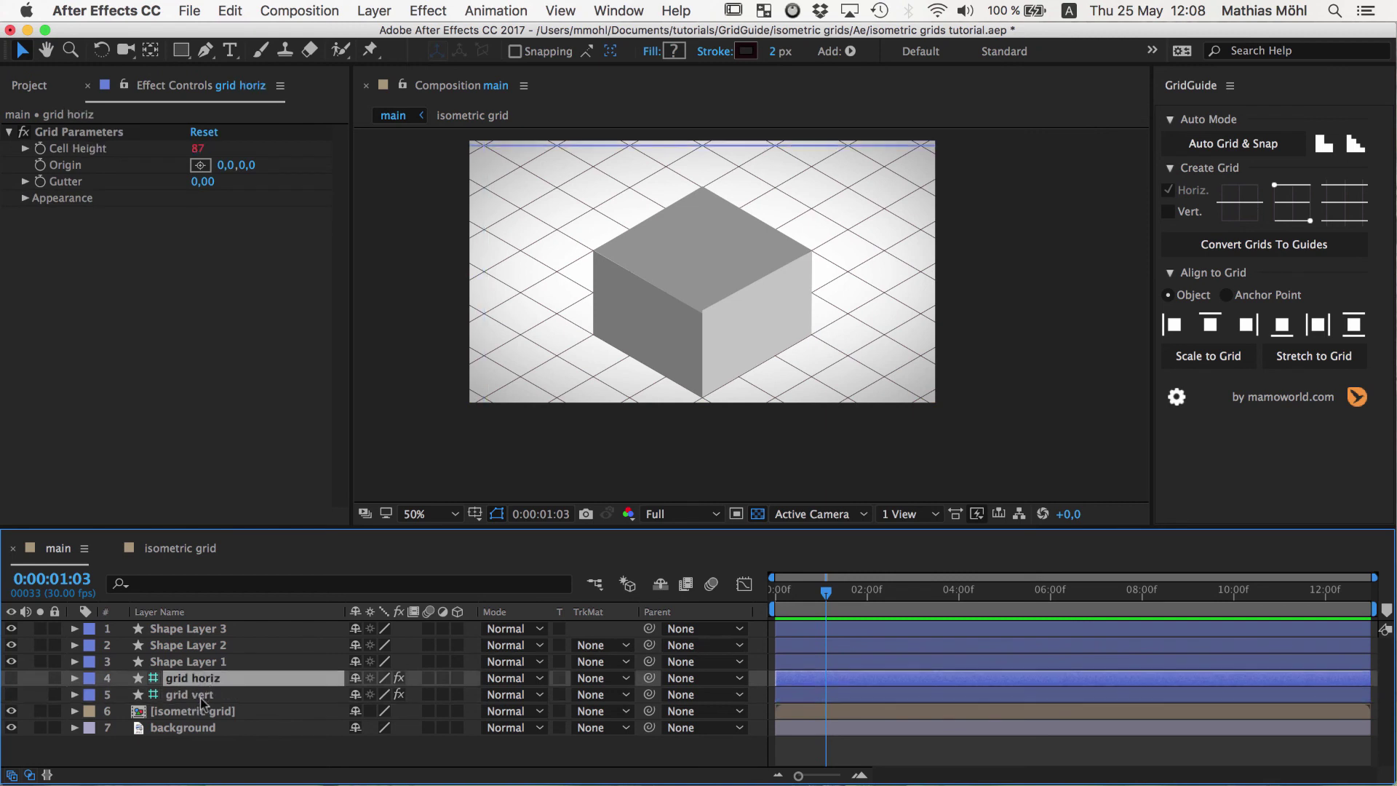